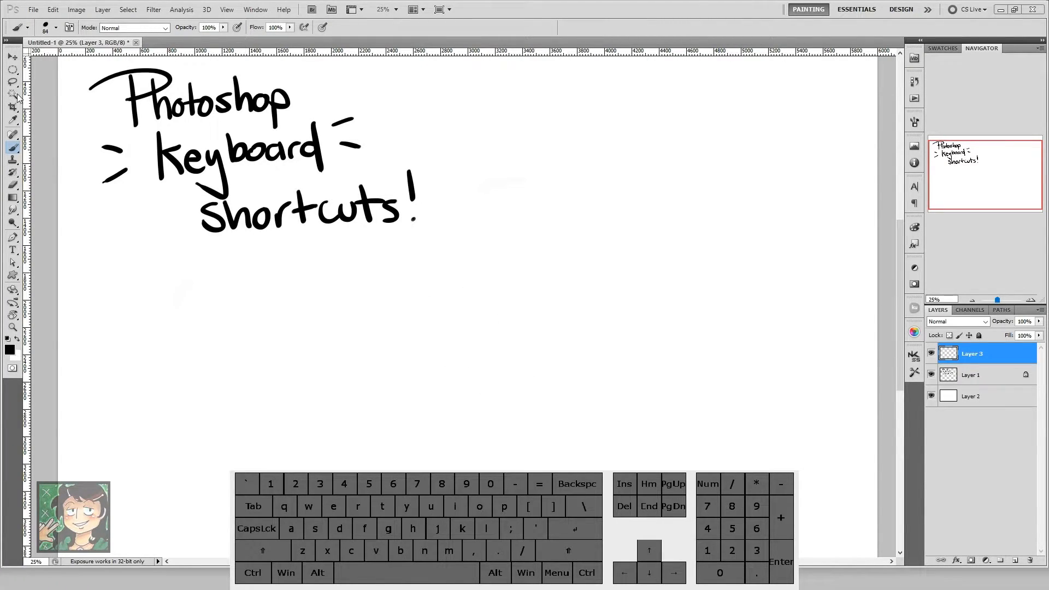
{"action": "left_click", "coordinate": [13, 70]}
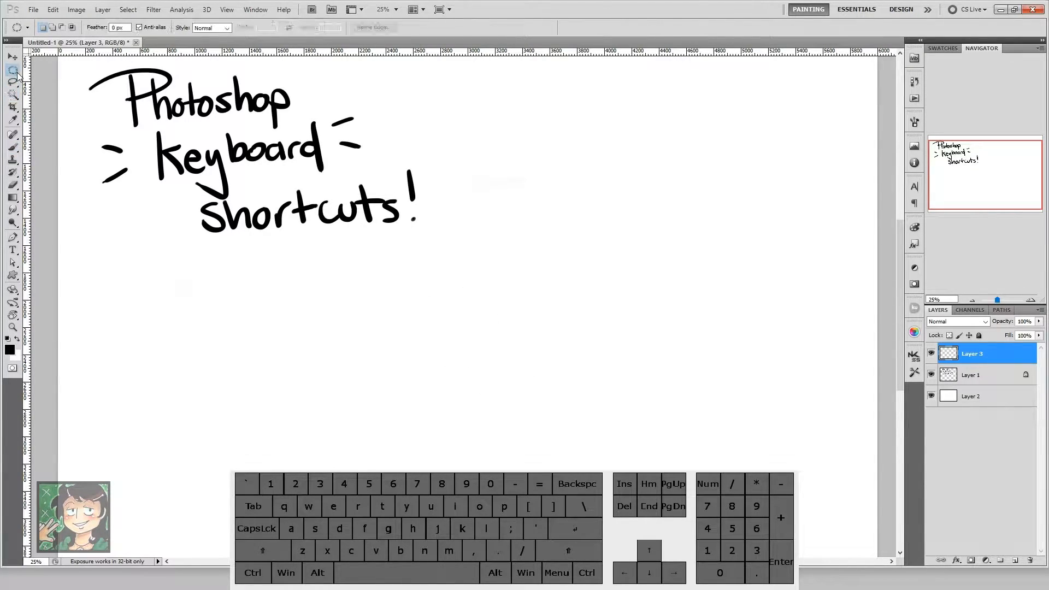
{"action": "left_click", "coordinate": [77, 10]}
{"action": "left_click", "coordinate": [104, 10]}
{"action": "key", "text": "b"}
{"action": "key", "text": "d"}
{"action": "key", "text": "a"}
Step: Cycle through the screen modes and return to the standard screen mode
{"action": "key", "text": "f"}
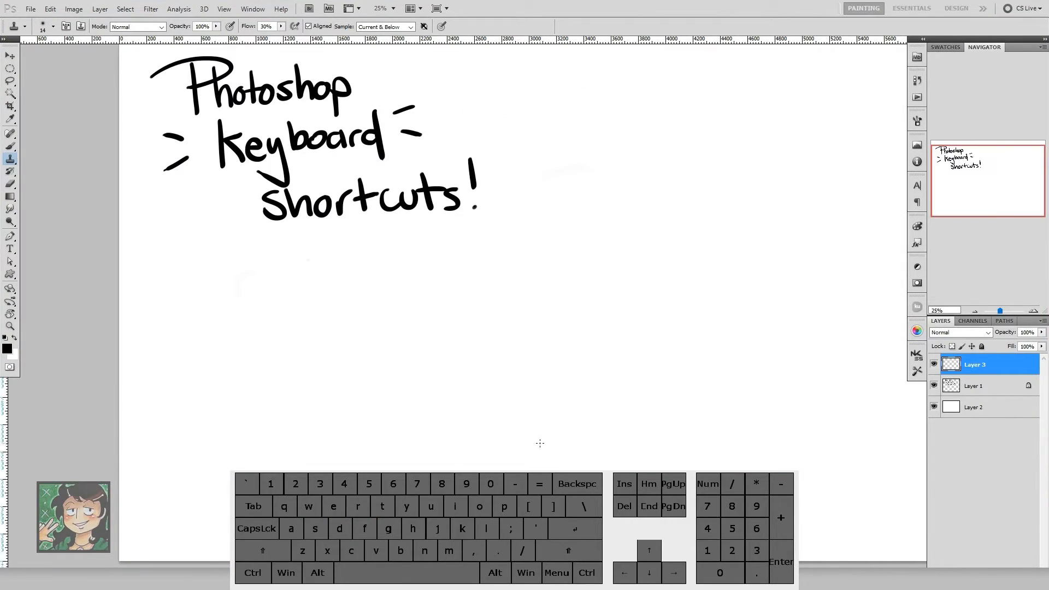
{"action": "key", "text": "f"}
{"action": "key", "text": "f"}
{"action": "left_click_drag", "start_coordinate": [538, 434], "coordinate": [541, 393]}
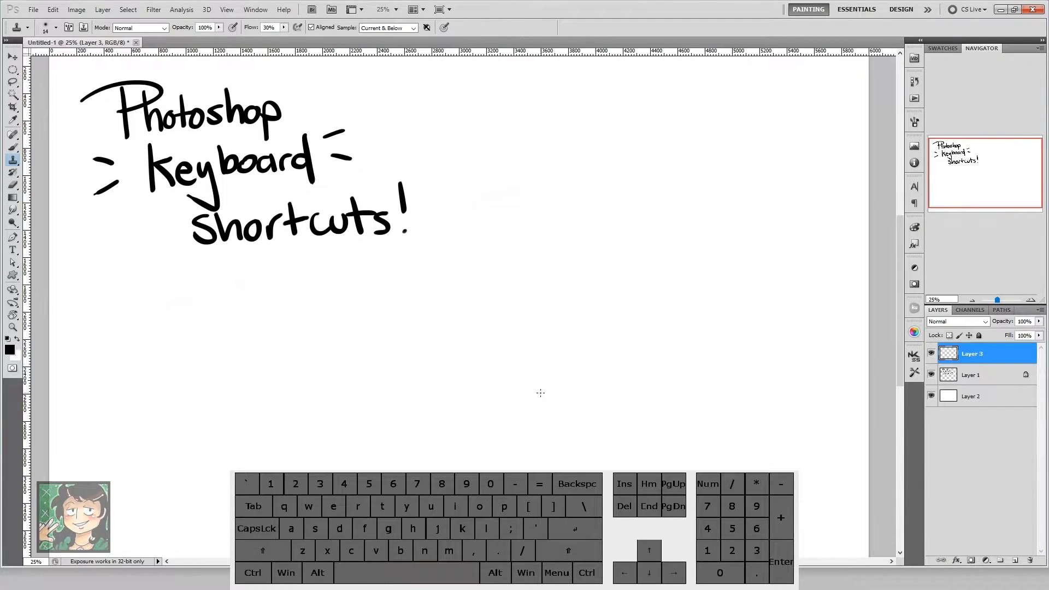
Step: Handwrite "B-brush" in black below the title on Layer 3 with the Brush tool
{"action": "key", "text": "b"}
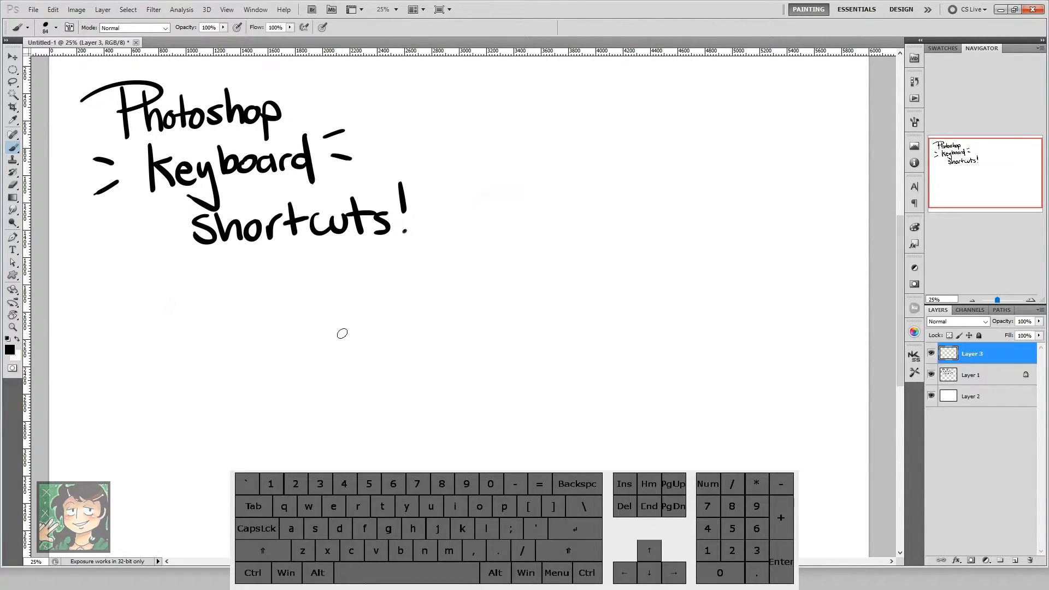
{"action": "key", "text": "b"}
{"action": "mouse_move", "coordinate": [300, 293]}
{"action": "left_mouse_down"}
{"action": "mouse_move", "coordinate": [322, 312]}
{"action": "mouse_move", "coordinate": [342, 297]}
{"action": "mouse_move", "coordinate": [437, 290]}
{"action": "mouse_move", "coordinate": [457, 301]}
{"action": "left_mouse_up"}
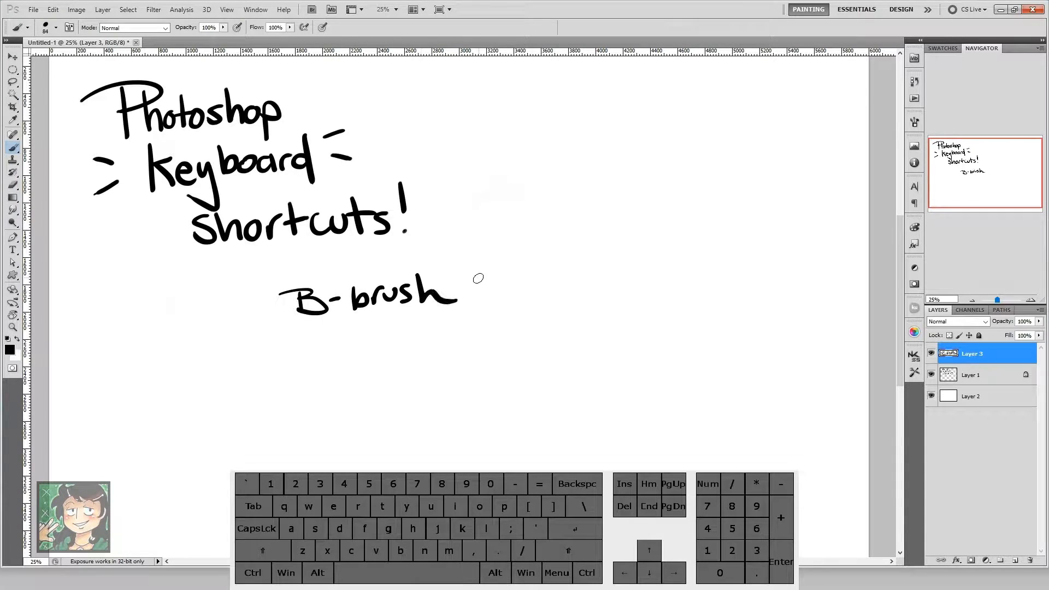
Step: Erase the "B-brush" lettering with a 266 px Eraser
{"action": "key", "text": "e"}
{"action": "right_click", "coordinate": [481, 269], "text": "alt"}
{"action": "key", "text": "e"}
{"action": "right_click", "coordinate": [452, 281], "text": "alt"}
{"action": "mouse_move", "coordinate": [469, 295]}
{"action": "left_mouse_down"}
{"action": "mouse_move", "coordinate": [391, 282]}
{"action": "mouse_move", "coordinate": [282, 298]}
{"action": "mouse_move", "coordinate": [384, 291]}
{"action": "mouse_move", "coordinate": [457, 307]}
{"action": "mouse_move", "coordinate": [288, 306]}
{"action": "left_mouse_up"}
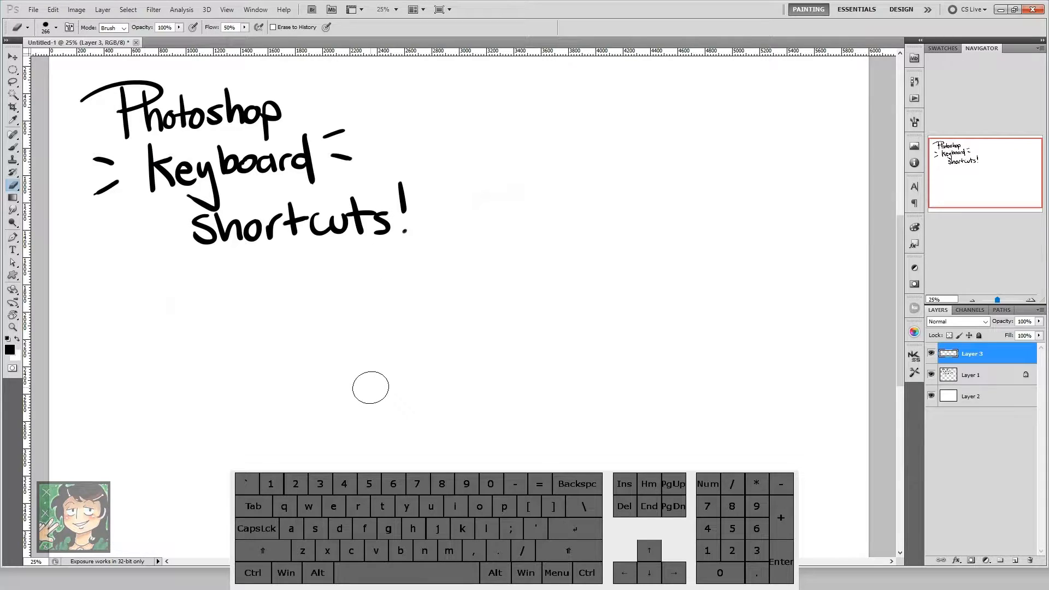
Step: Undo the erasure of "B-brush", erase across the word once more, and undo that stroke too
{"action": "key", "text": "ctrl+z"}
{"action": "mouse_move", "coordinate": [534, 281]}
{"action": "left_mouse_down"}
{"action": "mouse_move", "coordinate": [321, 299]}
{"action": "mouse_move", "coordinate": [427, 276]}
{"action": "left_mouse_up"}
{"action": "key", "text": "ctrl"}
{"action": "key", "text": "ctrl+z"}
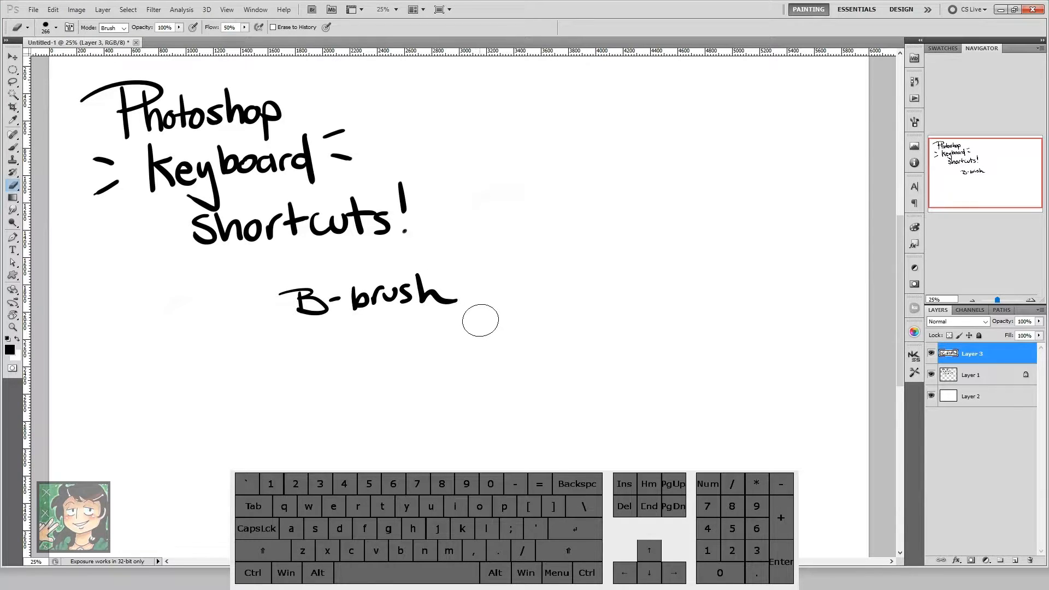
Step: Set the eraser size to 73 px and adjust its hardness
{"action": "right_click", "coordinate": [492, 302]}
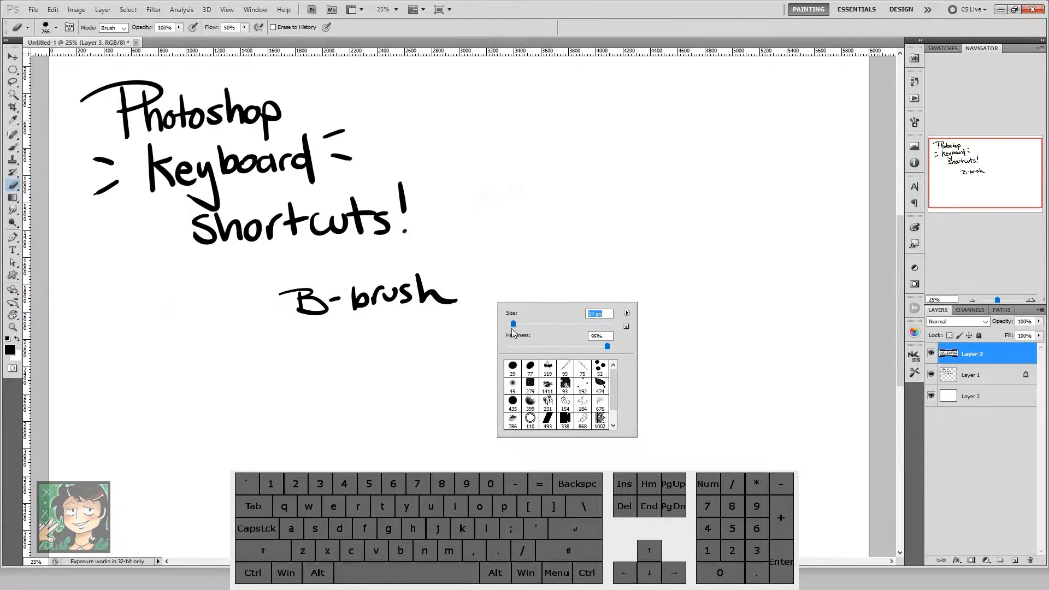
{"action": "left_click_drag", "start_coordinate": [547, 329], "coordinate": [545, 329]}
{"action": "left_click_drag", "start_coordinate": [579, 348], "coordinate": [559, 347]}
{"action": "left_click", "coordinate": [527, 282]}
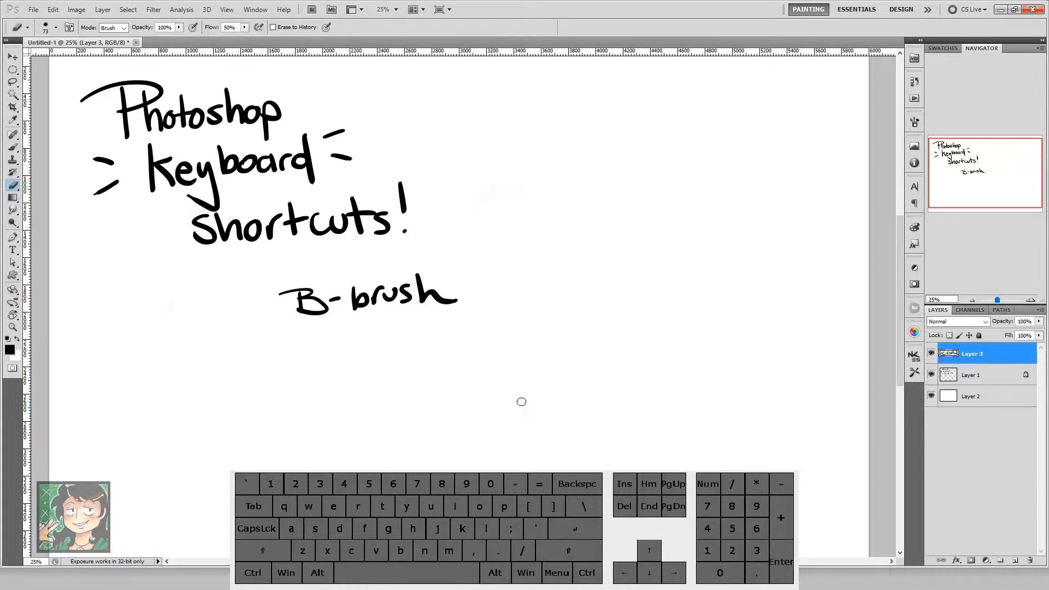
Step: Resize the eraser tip directly on the canvas, then set its size to 39 px
{"action": "key", "text": "alt"}
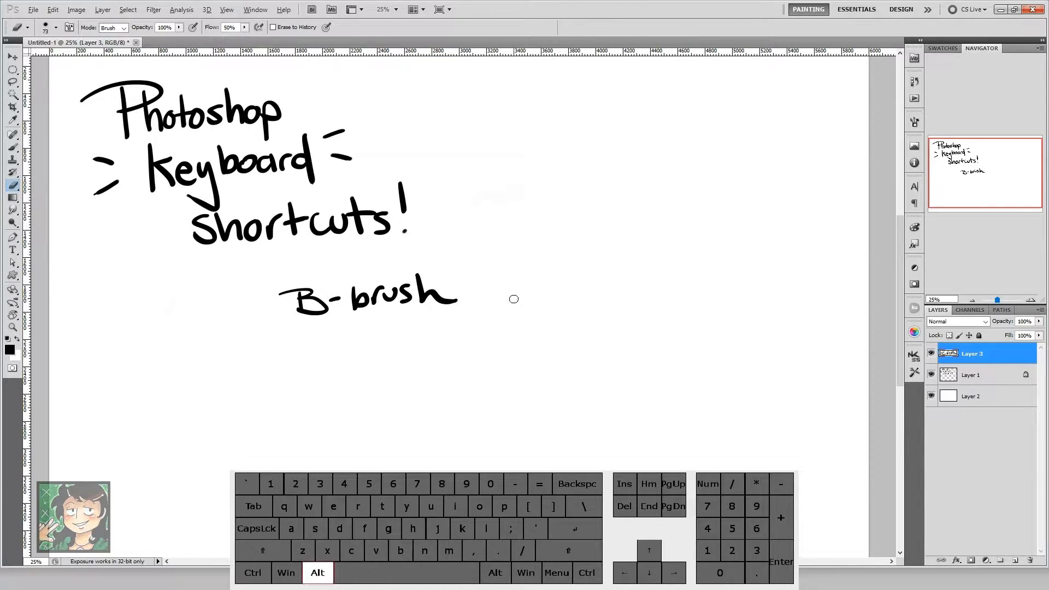
{"action": "left_click", "coordinate": [505, 310], "text": "alt"}
{"action": "mouse_move", "coordinate": [506, 313]}
{"action": "left_mouse_down"}
{"action": "mouse_move", "coordinate": [579, 309]}
{"action": "mouse_move", "coordinate": [555, 313]}
{"action": "mouse_move", "coordinate": [555, 270]}
{"action": "mouse_move", "coordinate": [549, 279]}
{"action": "mouse_move", "coordinate": [541, 241]}
{"action": "mouse_move", "coordinate": [540, 420]}
{"action": "left_mouse_up"}
{"action": "right_click", "coordinate": [511, 305]}
{"action": "left_click_drag", "start_coordinate": [552, 333], "coordinate": [546, 334]}
{"action": "right_click", "coordinate": [513, 279]}
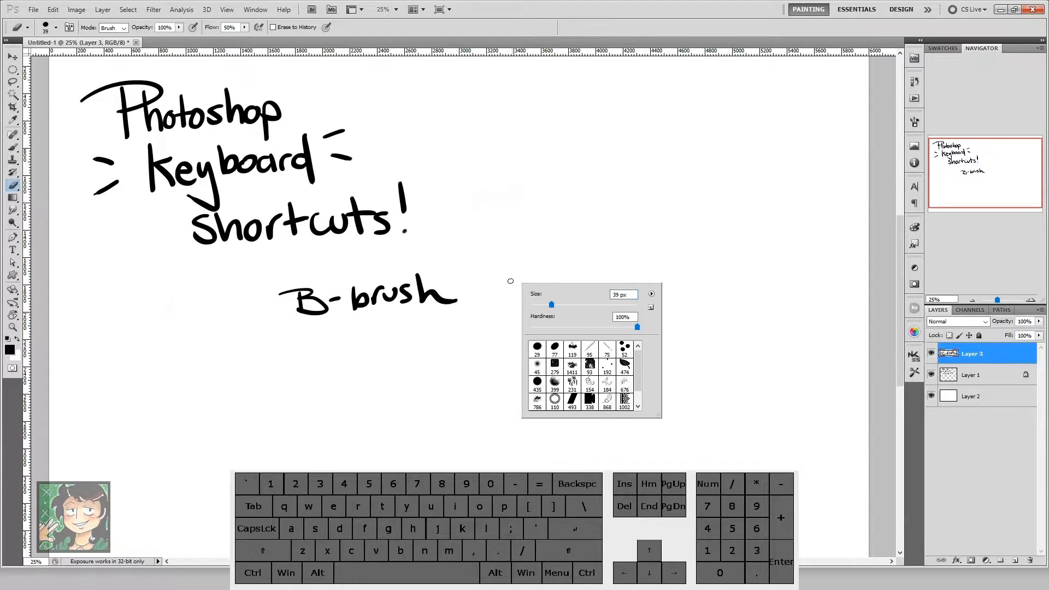
Step: Readjust the eraser tip interactively on the canvas beside the "B-brush" lettering
{"action": "right_click", "coordinate": [503, 281]}
{"action": "mouse_move", "coordinate": [499, 288]}
{"action": "left_mouse_down"}
{"action": "mouse_move", "coordinate": [512, 306]}
{"action": "mouse_move", "coordinate": [498, 306]}
{"action": "left_mouse_up"}
{"action": "mouse_move", "coordinate": [502, 305]}
{"action": "left_mouse_down"}
{"action": "mouse_move", "coordinate": [519, 309]}
{"action": "mouse_move", "coordinate": [293, 312]}
{"action": "mouse_move", "coordinate": [499, 300]}
{"action": "mouse_move", "coordinate": [482, 314]}
{"action": "left_mouse_up"}
Step: Paint a test stroke with the Brush tool below the title and undo it
{"action": "key", "text": "b"}
{"action": "mouse_move", "coordinate": [400, 308]}
{"action": "left_mouse_down"}
{"action": "mouse_move", "coordinate": [468, 328]}
{"action": "mouse_move", "coordinate": [403, 331]}
{"action": "mouse_move", "coordinate": [416, 332]}
{"action": "left_mouse_up"}
{"action": "key", "text": "ctrl+z"}
Step: Reduce the brush to 41 px and handwrite "Marquee, Lasso, Wand" in a row below the title
{"action": "mouse_move", "coordinate": [386, 378]}
{"action": "left_mouse_down"}
{"action": "mouse_move", "coordinate": [440, 342]}
{"action": "mouse_move", "coordinate": [413, 353]}
{"action": "left_mouse_up"}
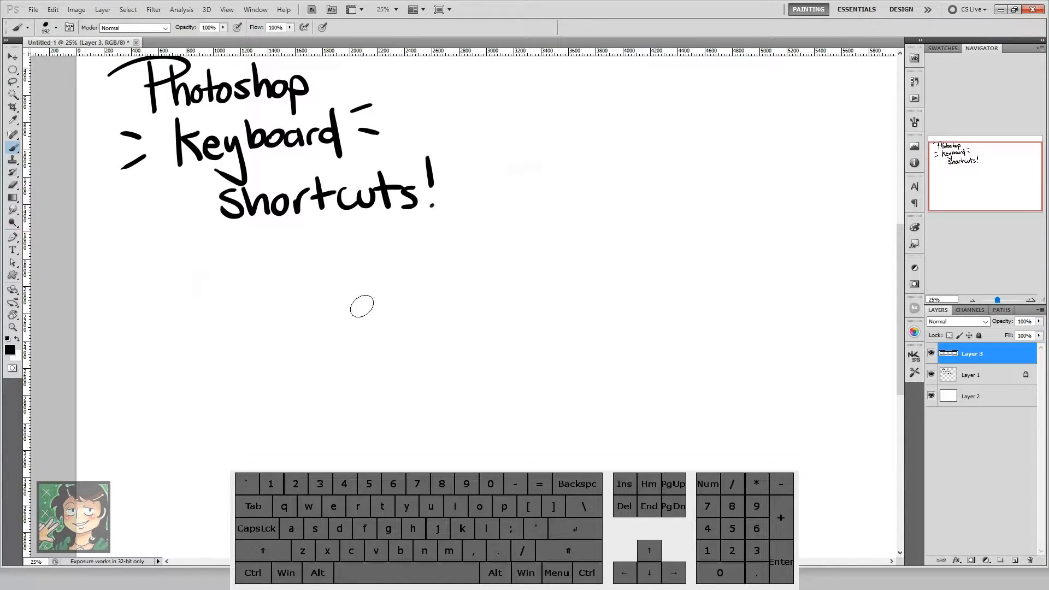
{"action": "mouse_move", "coordinate": [332, 331]}
{"action": "left_mouse_down"}
{"action": "mouse_move", "coordinate": [350, 332]}
{"action": "mouse_move", "coordinate": [295, 346]}
{"action": "left_mouse_up"}
{"action": "mouse_move", "coordinate": [239, 334]}
{"action": "left_mouse_down"}
{"action": "mouse_move", "coordinate": [282, 317]}
{"action": "mouse_move", "coordinate": [284, 329]}
{"action": "mouse_move", "coordinate": [301, 321]}
{"action": "mouse_move", "coordinate": [308, 341]}
{"action": "mouse_move", "coordinate": [309, 316]}
{"action": "mouse_move", "coordinate": [359, 327]}
{"action": "left_mouse_up"}
{"action": "mouse_move", "coordinate": [403, 298]}
{"action": "left_mouse_down"}
{"action": "mouse_move", "coordinate": [405, 324]}
{"action": "mouse_move", "coordinate": [420, 324]}
{"action": "left_mouse_up"}
{"action": "left_click_drag", "start_coordinate": [432, 309], "coordinate": [447, 319]}
{"action": "mouse_move", "coordinate": [467, 308]}
{"action": "left_mouse_down"}
{"action": "mouse_move", "coordinate": [458, 317]}
{"action": "mouse_move", "coordinate": [468, 309]}
{"action": "mouse_move", "coordinate": [482, 328]}
{"action": "mouse_move", "coordinate": [529, 298]}
{"action": "mouse_move", "coordinate": [554, 318]}
{"action": "mouse_move", "coordinate": [585, 316]}
{"action": "mouse_move", "coordinate": [592, 328]}
{"action": "left_mouse_up"}
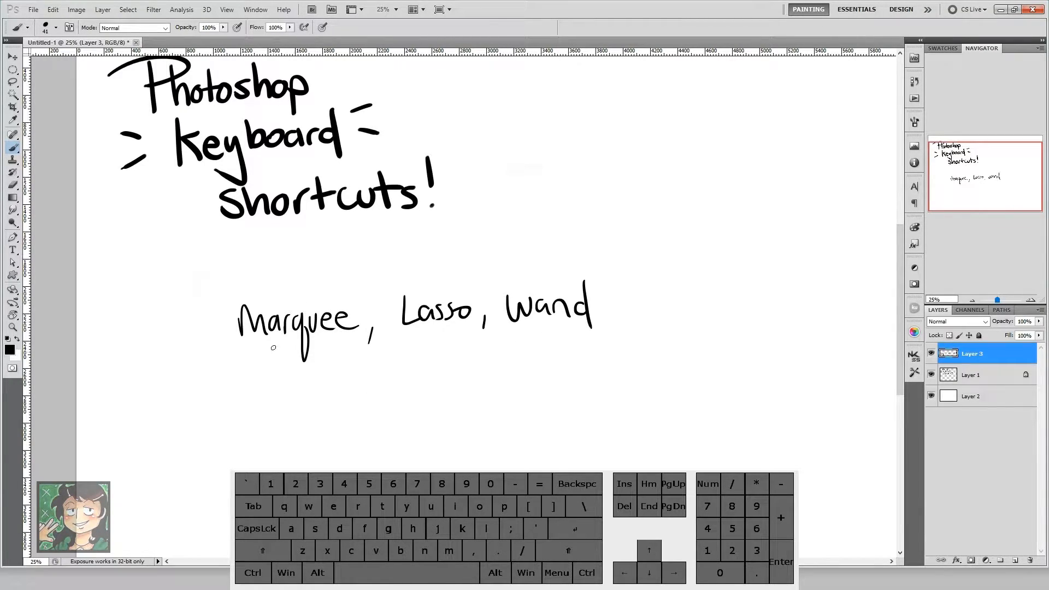
Step: Draw an elliptical selection around "Marquee", deselect it, and try the Rectangular Marquee on the same word
{"action": "key", "text": "m"}
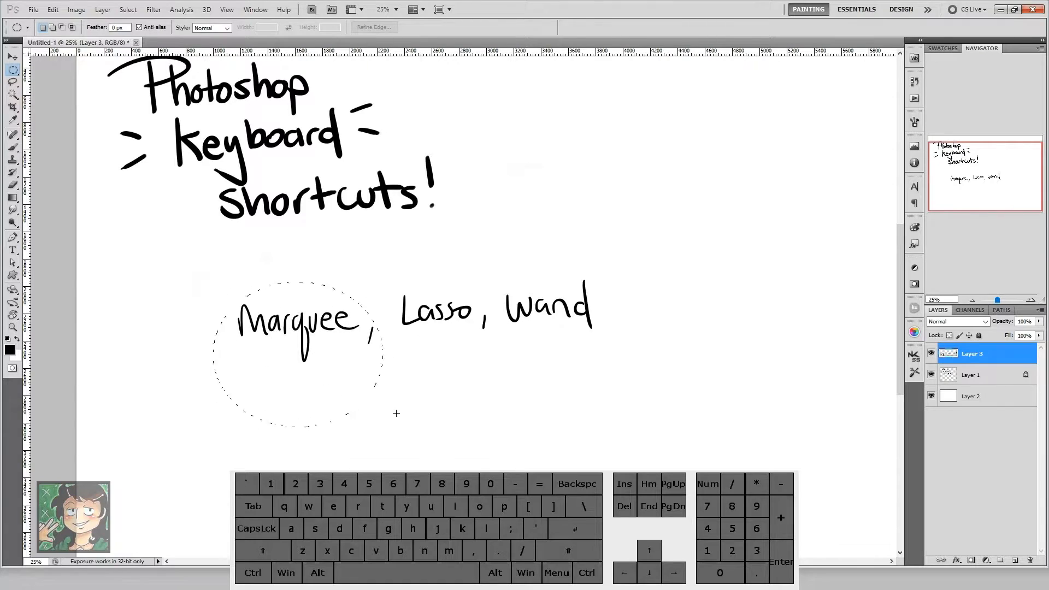
{"action": "left_click", "coordinate": [362, 393]}
{"action": "key", "text": "shift+m"}
{"action": "left_click_drag", "start_coordinate": [361, 378], "coordinate": [360, 384]}
Step: Alternate between the Rectangular and Elliptical Marquee tools, ending on the rectangular one
{"action": "key", "text": "shift"}
{"action": "key", "text": "shift"}
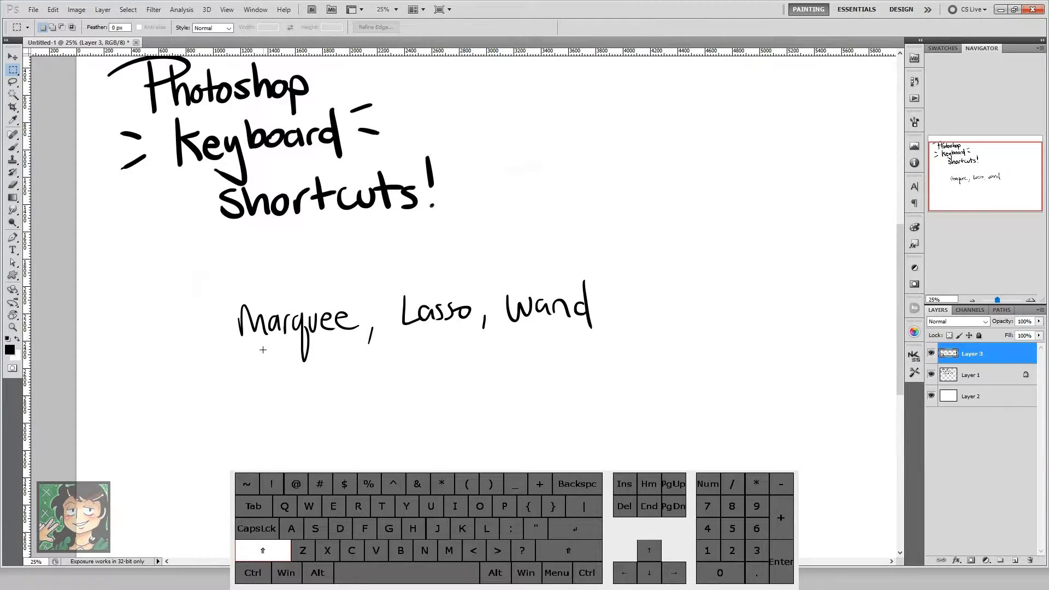
{"action": "key", "text": "shift+m"}
{"action": "key", "text": "shift+m"}
{"action": "key", "text": "shift+m"}
{"action": "key", "text": "shift+m"}
{"action": "key", "text": "shift+m"}
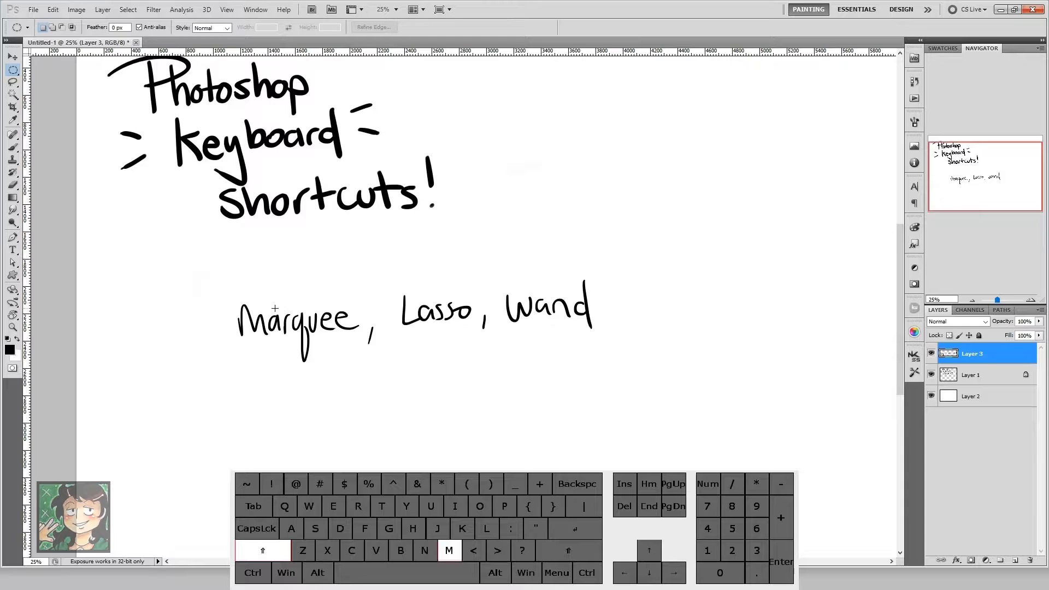
{"action": "key", "text": "shift+m"}
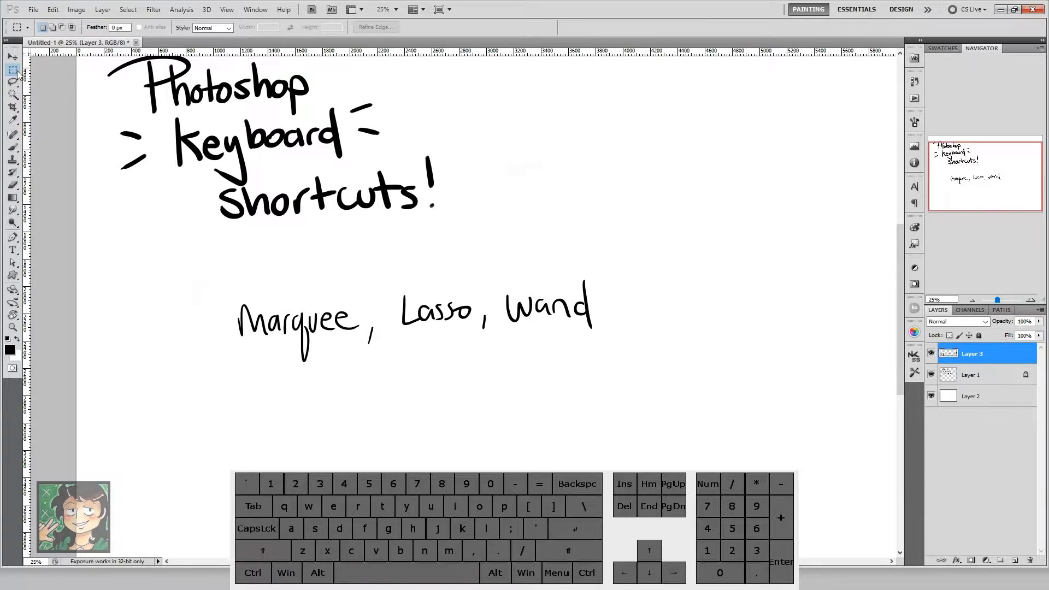
Step: Draw a selection around the word "Marquee" with the Rectangular Marquee tool, then deselect it
{"action": "left_click", "coordinate": [13, 71]}
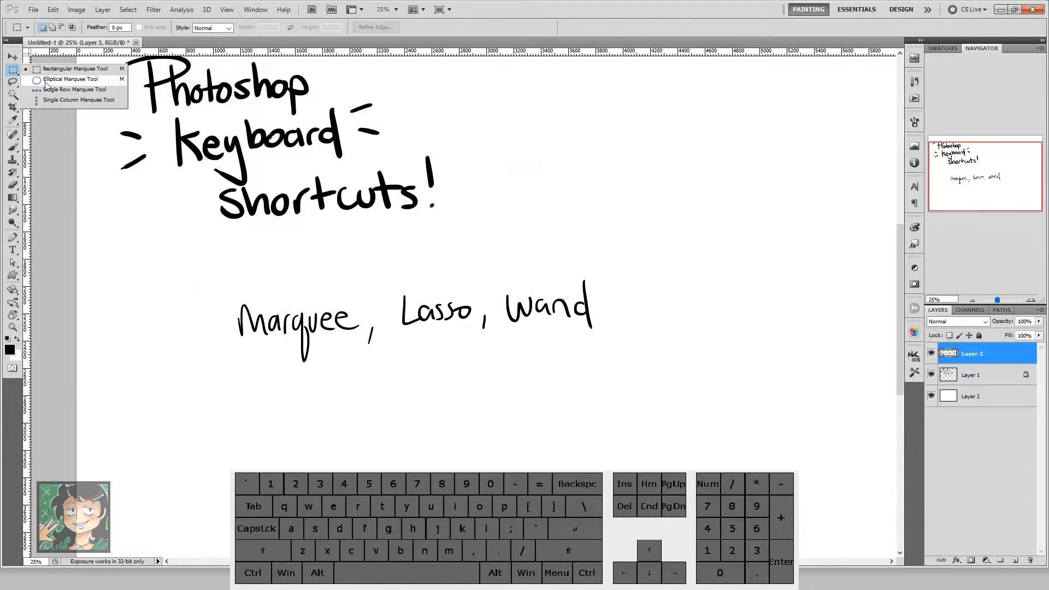
{"action": "left_click", "coordinate": [48, 70]}
{"action": "key", "text": "shift+m"}
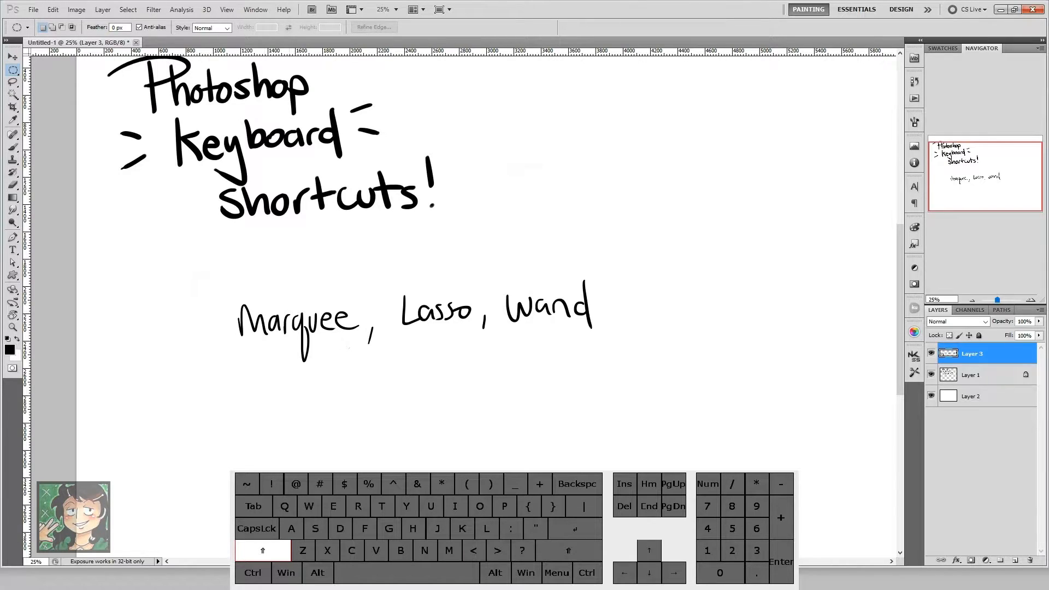
{"action": "key", "text": "shift+m"}
{"action": "left_click_drag", "start_coordinate": [215, 276], "coordinate": [369, 374]}
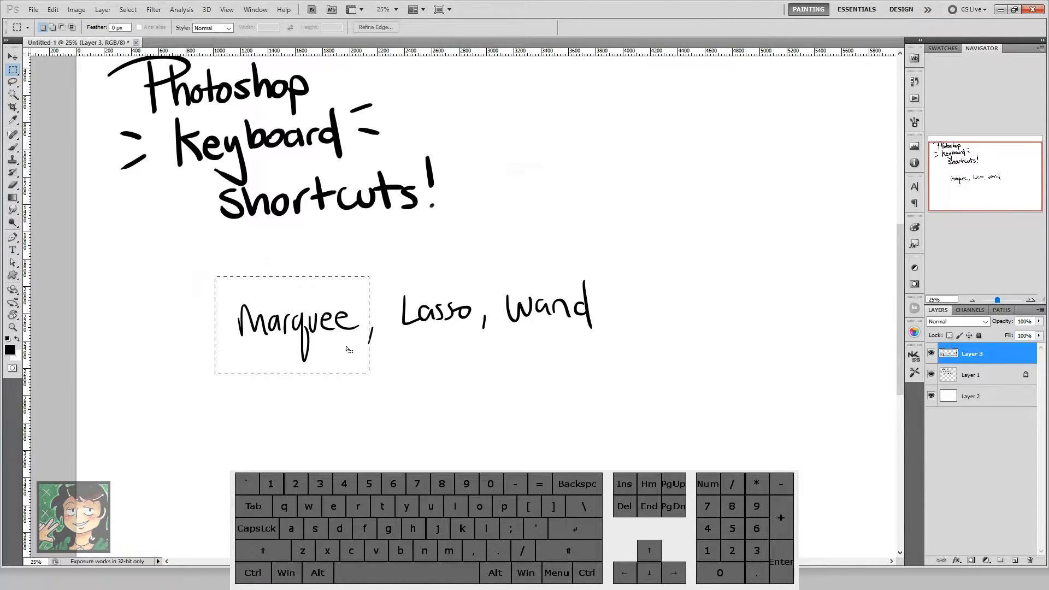
{"action": "left_click", "coordinate": [427, 439]}
Step: Draw freehand Lasso selections around the word "Lasso" and deselect
{"action": "key", "text": "l"}
{"action": "mouse_move", "coordinate": [417, 306]}
{"action": "left_mouse_down"}
{"action": "mouse_move", "coordinate": [375, 363]}
{"action": "mouse_move", "coordinate": [381, 350]}
{"action": "left_mouse_up"}
{"action": "mouse_move", "coordinate": [468, 200]}
{"action": "left_mouse_down"}
{"action": "mouse_move", "coordinate": [471, 261]}
{"action": "mouse_move", "coordinate": [539, 228]}
{"action": "mouse_move", "coordinate": [437, 324]}
{"action": "left_mouse_up"}
{"action": "left_click", "coordinate": [481, 353]}
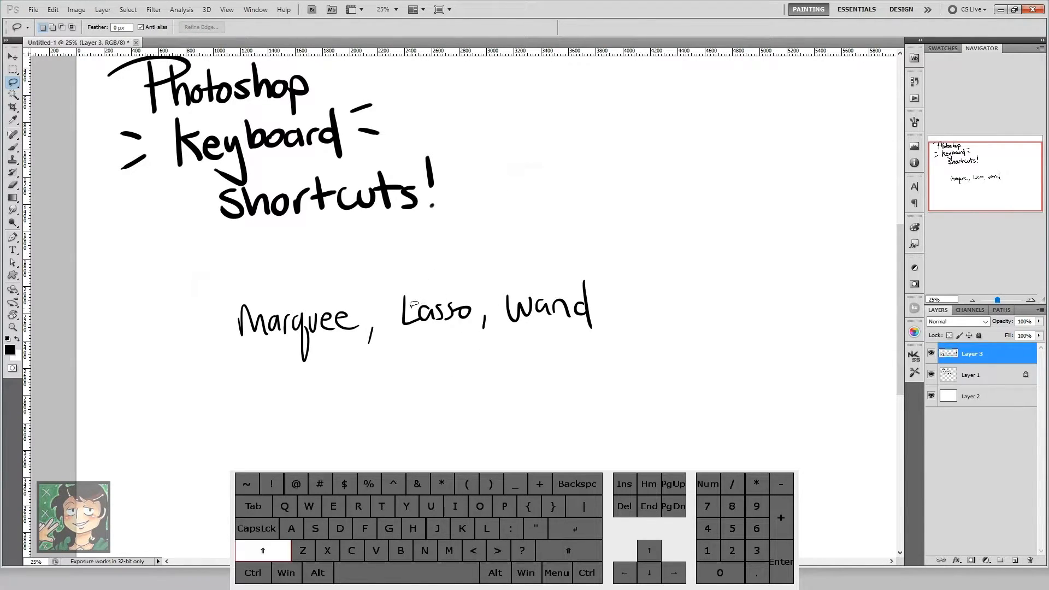
Step: Outline the word "Lasso" with a closed straight-sided selection using the Polygonal Lasso tool
{"action": "key", "text": "shift+l"}
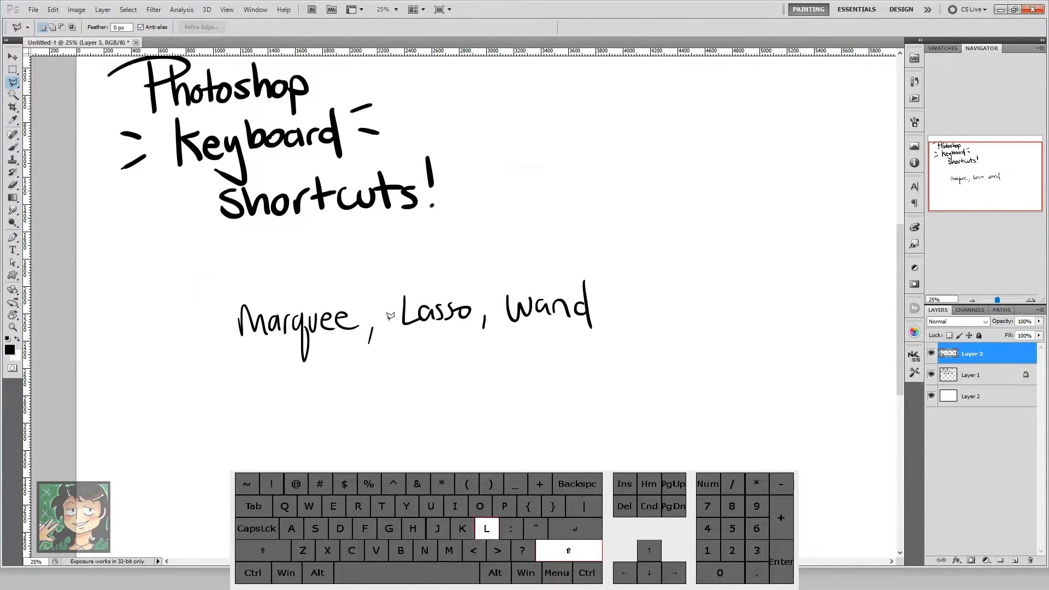
{"action": "left_click", "coordinate": [395, 280]}
{"action": "left_click", "coordinate": [386, 350]}
{"action": "left_click", "coordinate": [459, 354]}
{"action": "left_click", "coordinate": [482, 301]}
{"action": "left_click", "coordinate": [467, 239]}
{"action": "left_click", "coordinate": [394, 280]}
Step: Trace a selection through the word "Lasso" with the Magnetic Lasso tool and close it
{"action": "key", "text": "shift+l"}
{"action": "left_click", "coordinate": [423, 364]}
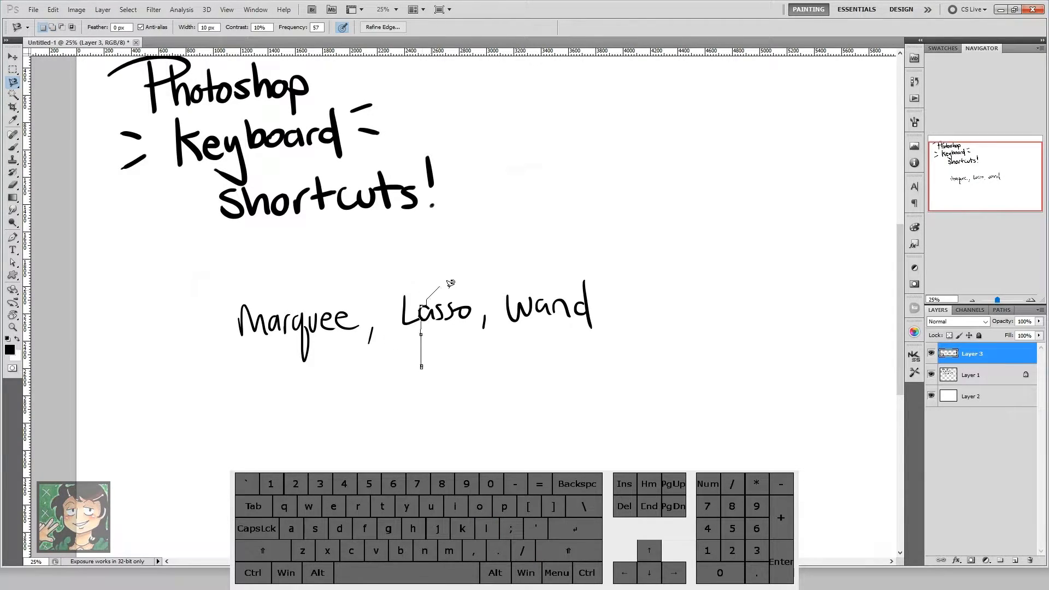
{"action": "double_click", "coordinate": [421, 355]}
Step: Circle the word "Lasso" with the freehand Lasso tool, then clear the selection
{"action": "key", "text": "shift+l"}
{"action": "mouse_move", "coordinate": [449, 271]}
{"action": "left_mouse_down"}
{"action": "mouse_move", "coordinate": [432, 269]}
{"action": "mouse_move", "coordinate": [462, 274]}
{"action": "left_mouse_up"}
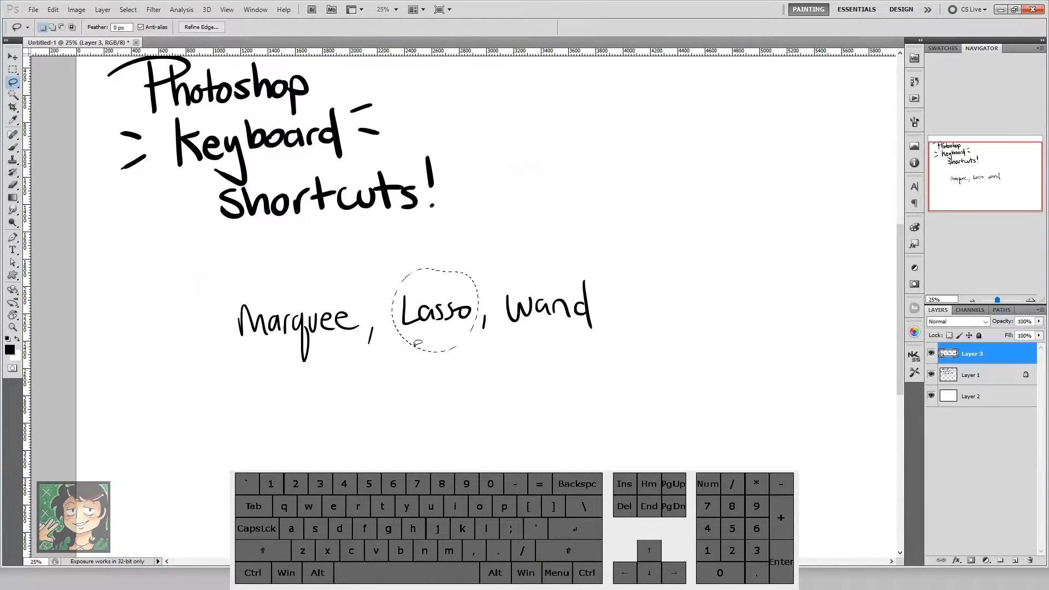
{"action": "key", "text": "w"}
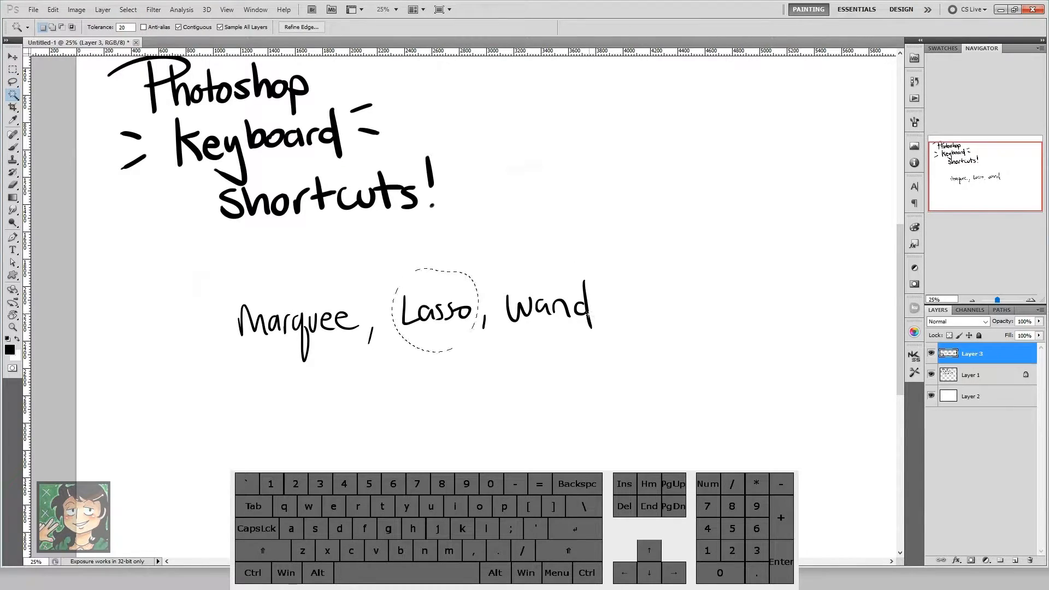
{"action": "key", "text": "ctrl+d"}
Step: Select the W of "Wand" with the Magic Wand, move it above the word, and deselect
{"action": "key", "text": "w"}
{"action": "left_click", "coordinate": [520, 307]}
{"action": "key", "text": "ctrl"}
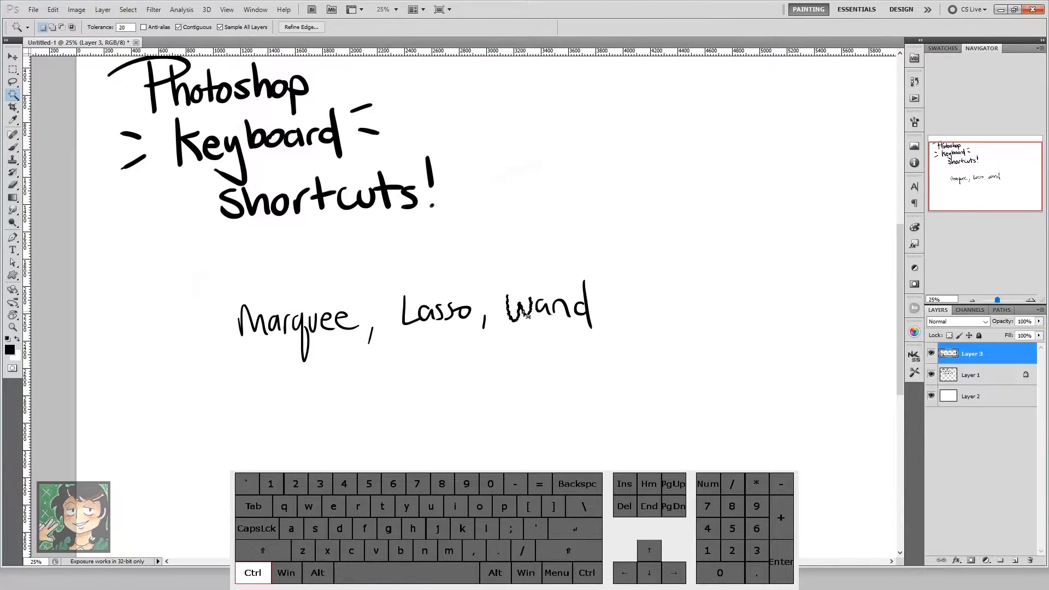
{"action": "left_click_drag", "start_coordinate": [523, 310], "coordinate": [519, 258]}
{"action": "key", "text": "ctrl+d"}
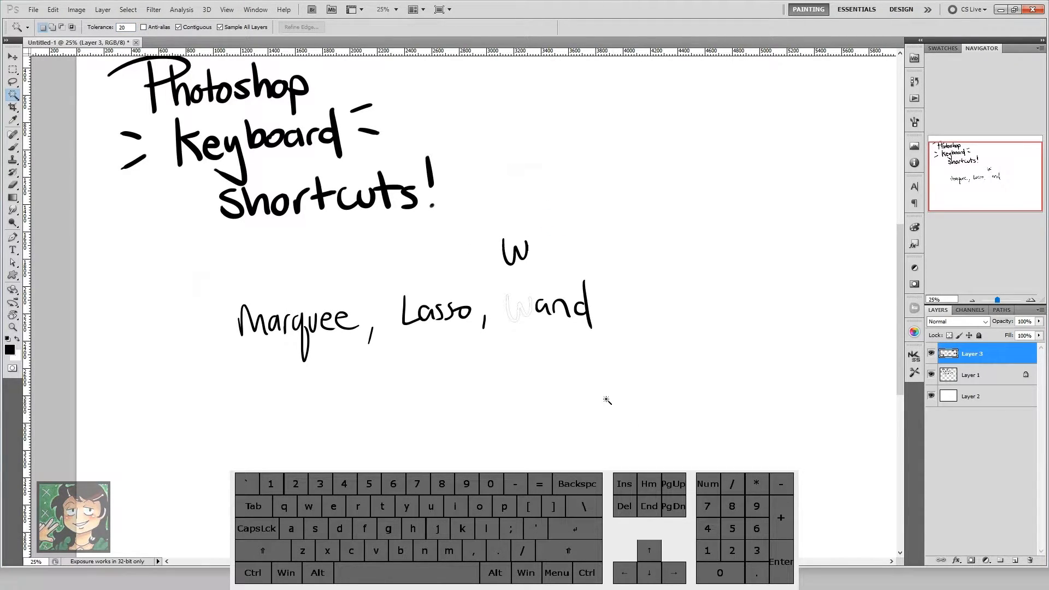
Step: Select "Marquee" with a rectangular marquee and nudge it up and right, then shift all Layer 3 lettering slightly down and right
{"action": "key", "text": "m"}
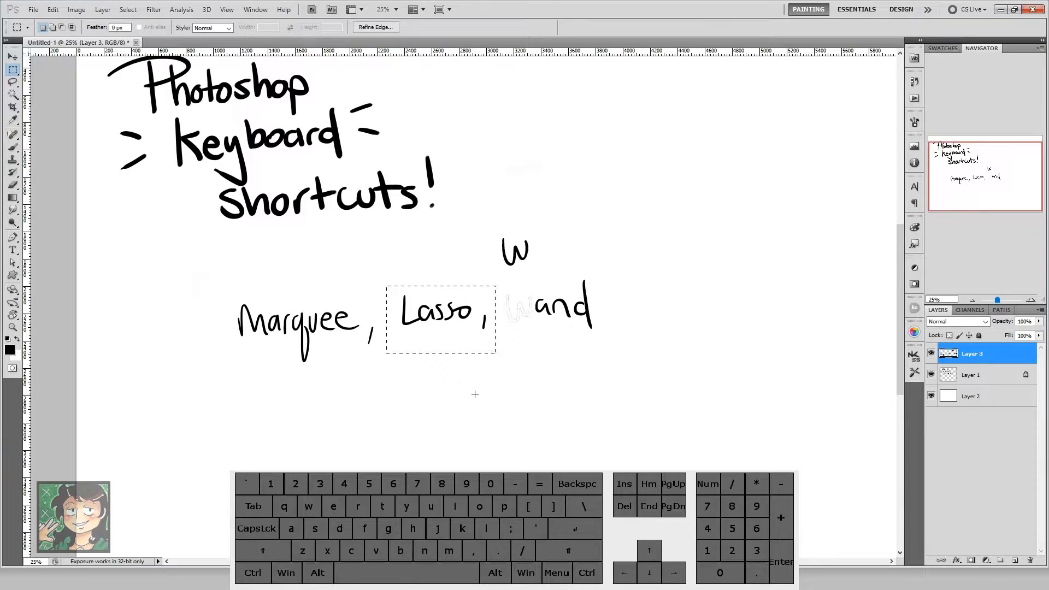
{"action": "left_click", "coordinate": [578, 378]}
{"action": "mouse_move", "coordinate": [357, 382]}
{"action": "left_mouse_down"}
{"action": "mouse_move", "coordinate": [358, 349]}
{"action": "mouse_move", "coordinate": [362, 371]}
{"action": "left_mouse_up"}
{"action": "key", "text": "ctrl"}
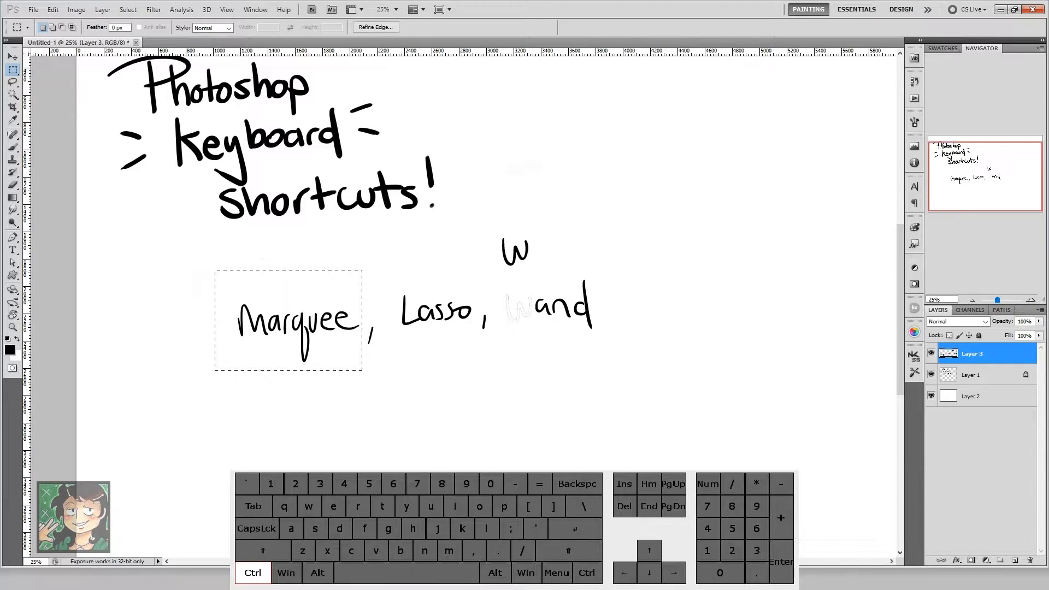
{"action": "mouse_move", "coordinate": [295, 308]}
{"action": "left_mouse_down"}
{"action": "mouse_move", "coordinate": [299, 381]}
{"action": "mouse_move", "coordinate": [339, 306]}
{"action": "mouse_move", "coordinate": [306, 352]}
{"action": "mouse_move", "coordinate": [307, 310]}
{"action": "mouse_move", "coordinate": [316, 342]}
{"action": "left_mouse_up"}
{"action": "key", "text": "ctrl+d"}
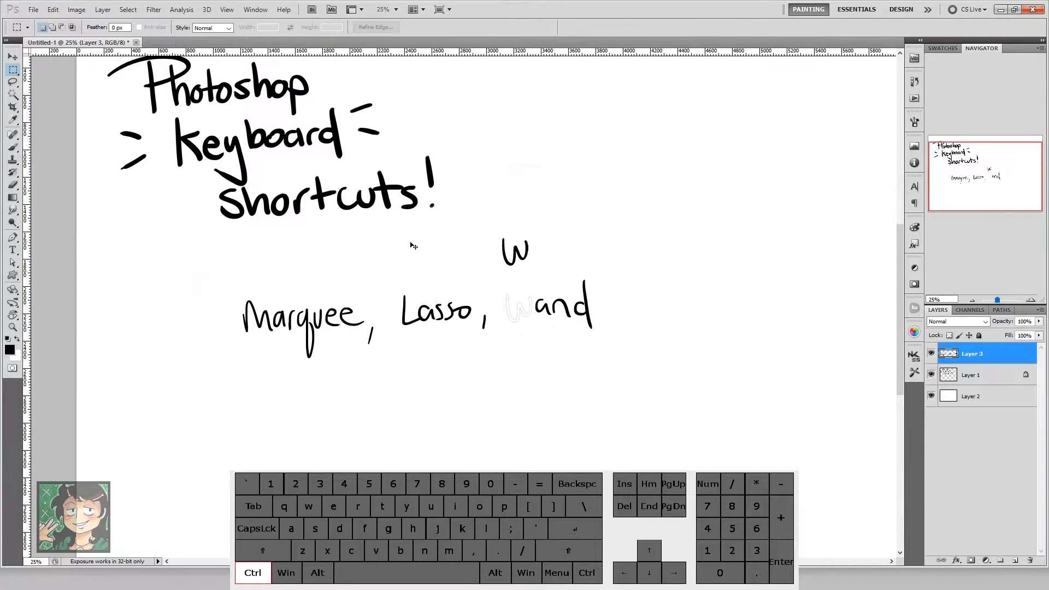
{"action": "mouse_move", "coordinate": [366, 309]}
{"action": "left_mouse_down"}
{"action": "mouse_move", "coordinate": [516, 396]}
{"action": "mouse_move", "coordinate": [352, 365]}
{"action": "mouse_move", "coordinate": [405, 375]}
{"action": "mouse_move", "coordinate": [360, 333]}
{"action": "mouse_move", "coordinate": [393, 277]}
{"action": "mouse_move", "coordinate": [360, 318]}
{"action": "mouse_move", "coordinate": [379, 337]}
{"action": "mouse_move", "coordinate": [411, 334]}
{"action": "left_mouse_up"}
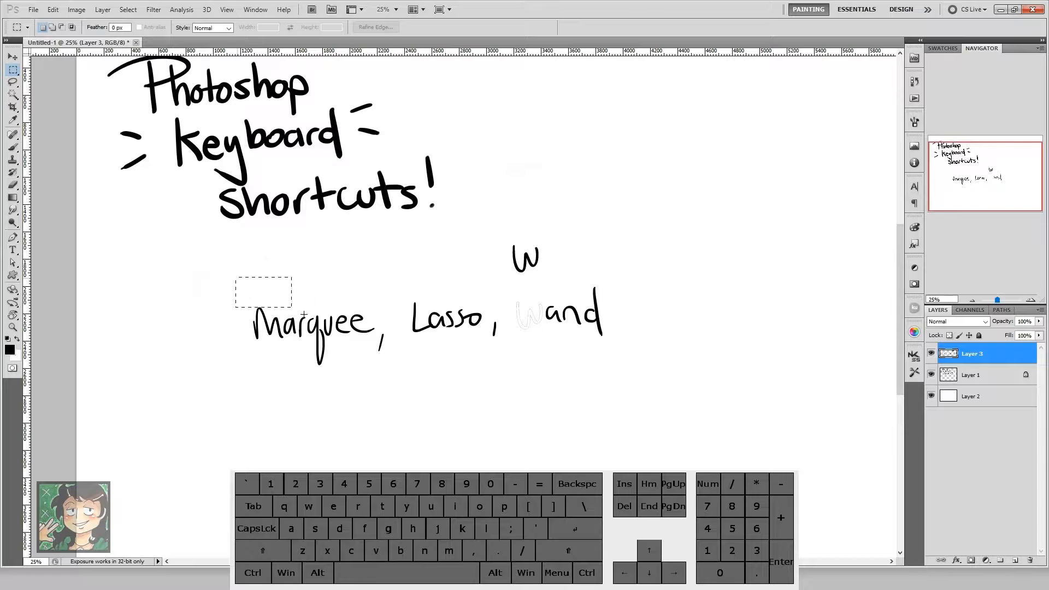
Step: Select the word "Lasso" with a rectangular marquee, move it slightly left, and deselect
{"action": "left_click_drag", "start_coordinate": [399, 285], "coordinate": [484, 340]}
{"action": "key", "text": "ctrl"}
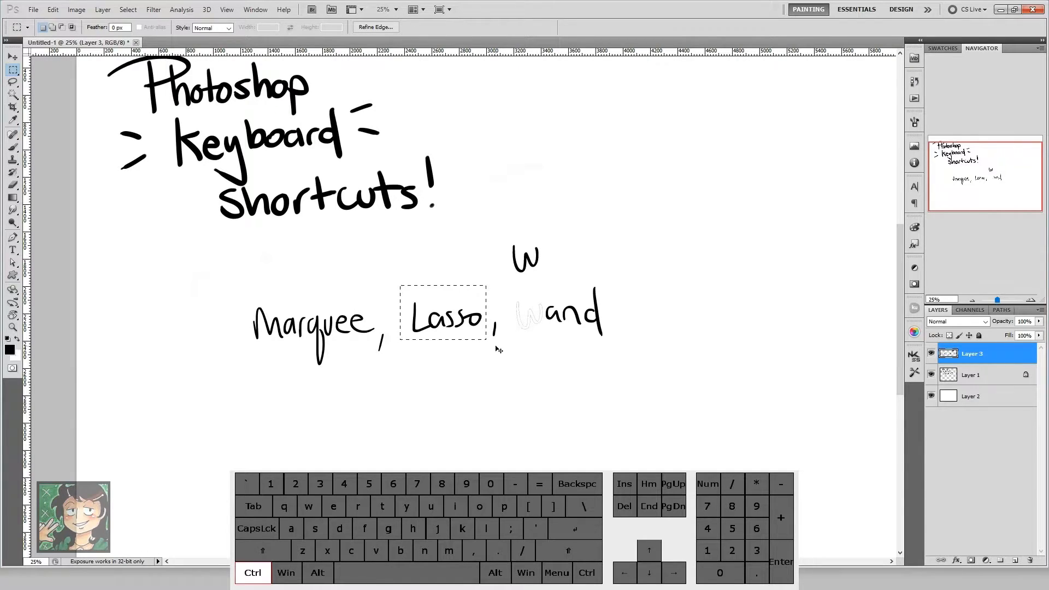
{"action": "key", "text": "shift"}
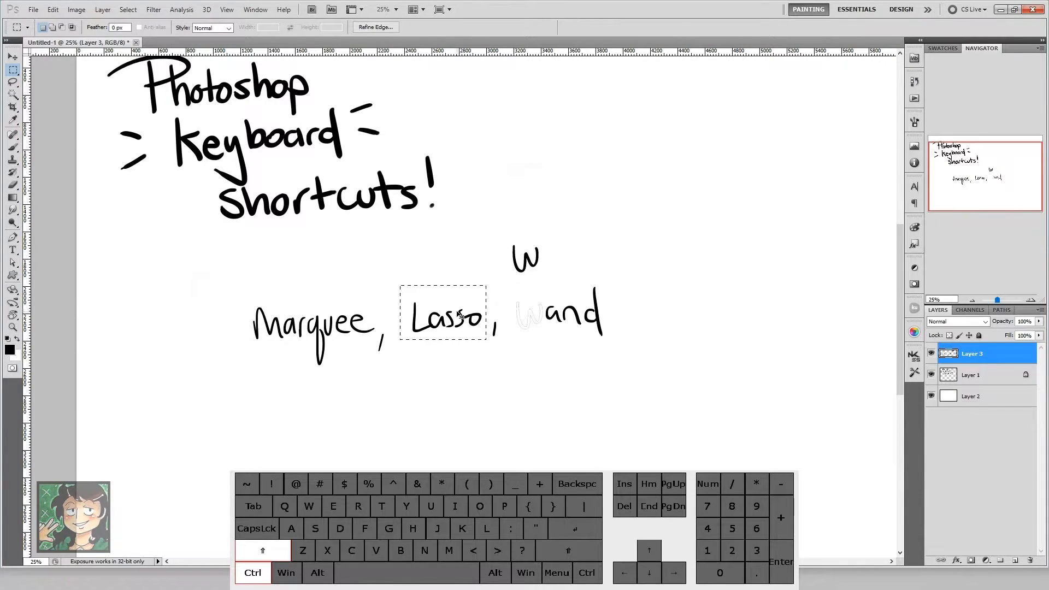
{"action": "mouse_move", "coordinate": [461, 316]}
{"action": "left_mouse_down"}
{"action": "mouse_move", "coordinate": [459, 416]}
{"action": "mouse_move", "coordinate": [442, 389]}
{"action": "mouse_move", "coordinate": [441, 242]}
{"action": "mouse_move", "coordinate": [442, 344]}
{"action": "mouse_move", "coordinate": [432, 302]}
{"action": "mouse_move", "coordinate": [613, 296]}
{"action": "mouse_move", "coordinate": [322, 297]}
{"action": "mouse_move", "coordinate": [569, 297]}
{"action": "mouse_move", "coordinate": [454, 313]}
{"action": "left_mouse_up"}
{"action": "mouse_move", "coordinate": [485, 275]}
{"action": "left_mouse_down"}
{"action": "mouse_move", "coordinate": [493, 278]}
{"action": "mouse_move", "coordinate": [383, 388]}
{"action": "mouse_move", "coordinate": [386, 357]}
{"action": "mouse_move", "coordinate": [462, 311]}
{"action": "mouse_move", "coordinate": [626, 333]}
{"action": "mouse_move", "coordinate": [756, 331]}
{"action": "mouse_move", "coordinate": [433, 331]}
{"action": "mouse_move", "coordinate": [455, 329]}
{"action": "left_mouse_up"}
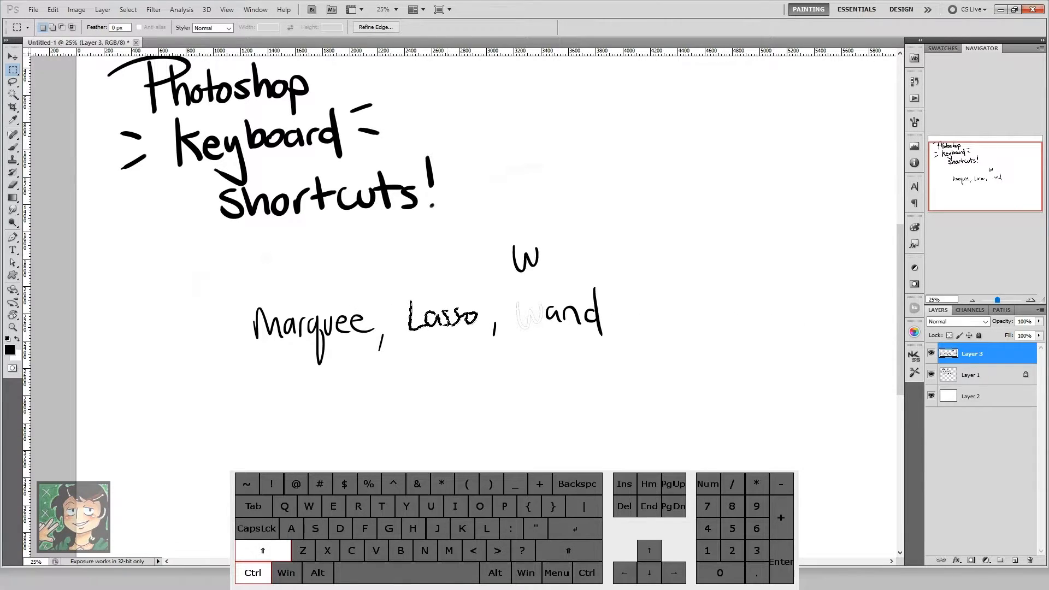
{"action": "key", "text": "ctrl+d"}
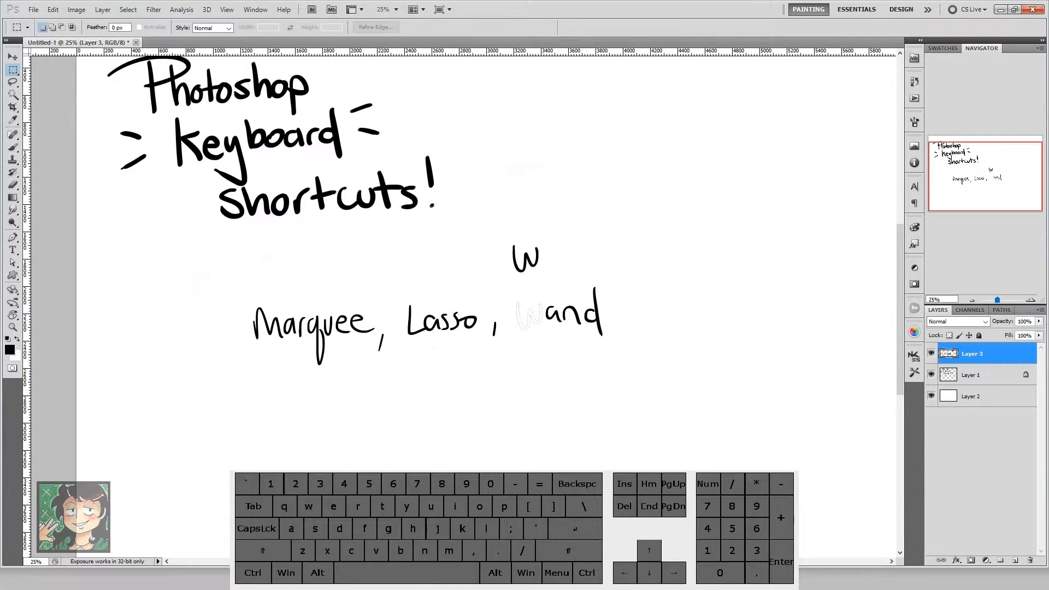
Step: Select the end of the word "Lasso" with a rectangular marquee, then clear the selection
{"action": "mouse_move", "coordinate": [454, 287]}
{"action": "left_mouse_down"}
{"action": "mouse_move", "coordinate": [411, 284]}
{"action": "mouse_move", "coordinate": [490, 401]}
{"action": "left_mouse_up"}
{"action": "key", "text": "ctrl"}
{"action": "key", "text": "ctrl+d"}
{"action": "key", "text": "ctrl"}
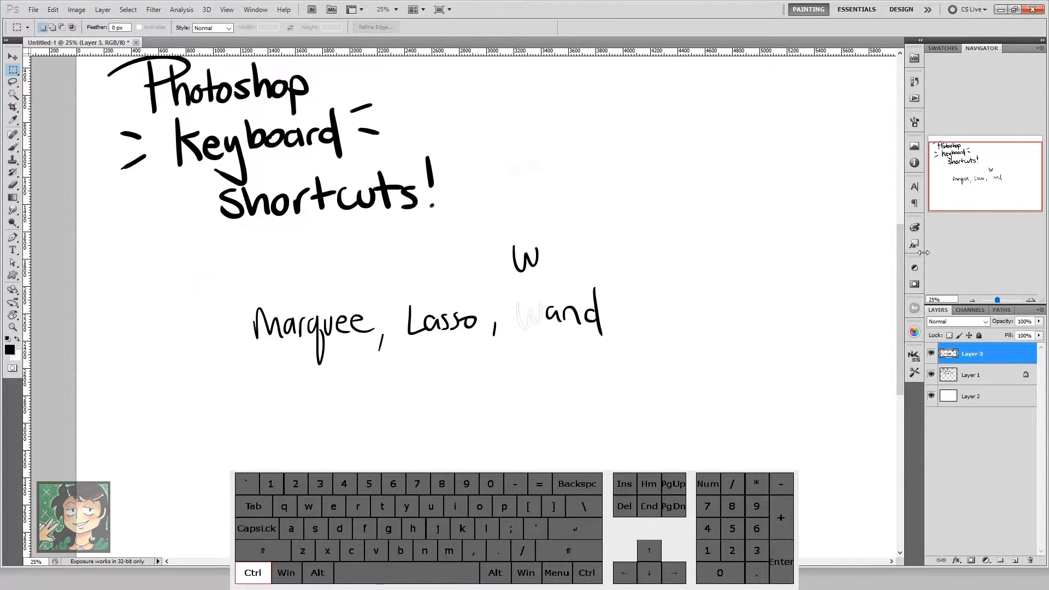
Step: Select the whole canvas, move the Layer 3 lettering up, deselect, and shift the lettering slightly down and right
{"action": "key", "text": "ctrl+a"}
{"action": "left_click", "coordinate": [971, 299]}
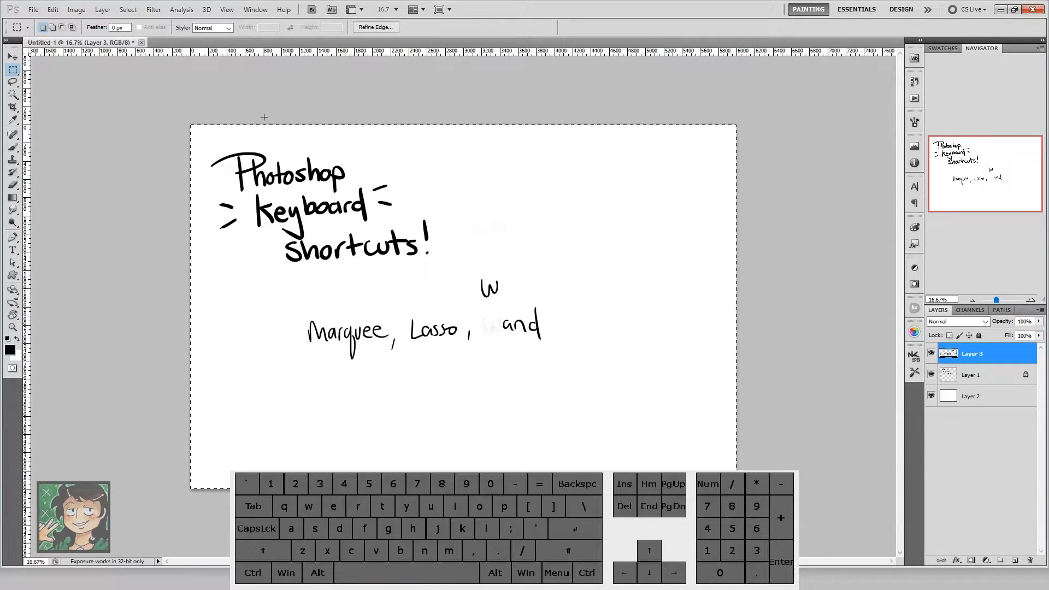
{"action": "key", "text": "ctrl"}
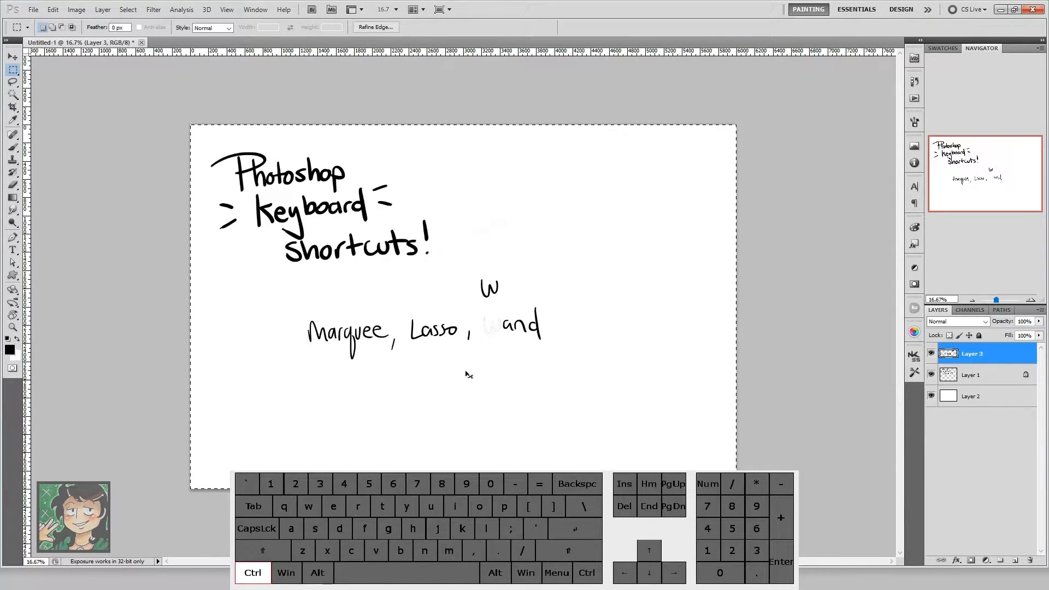
{"action": "mouse_move", "coordinate": [442, 333]}
{"action": "left_mouse_down"}
{"action": "mouse_move", "coordinate": [451, 353]}
{"action": "mouse_move", "coordinate": [452, 313]}
{"action": "mouse_move", "coordinate": [443, 313]}
{"action": "left_mouse_up"}
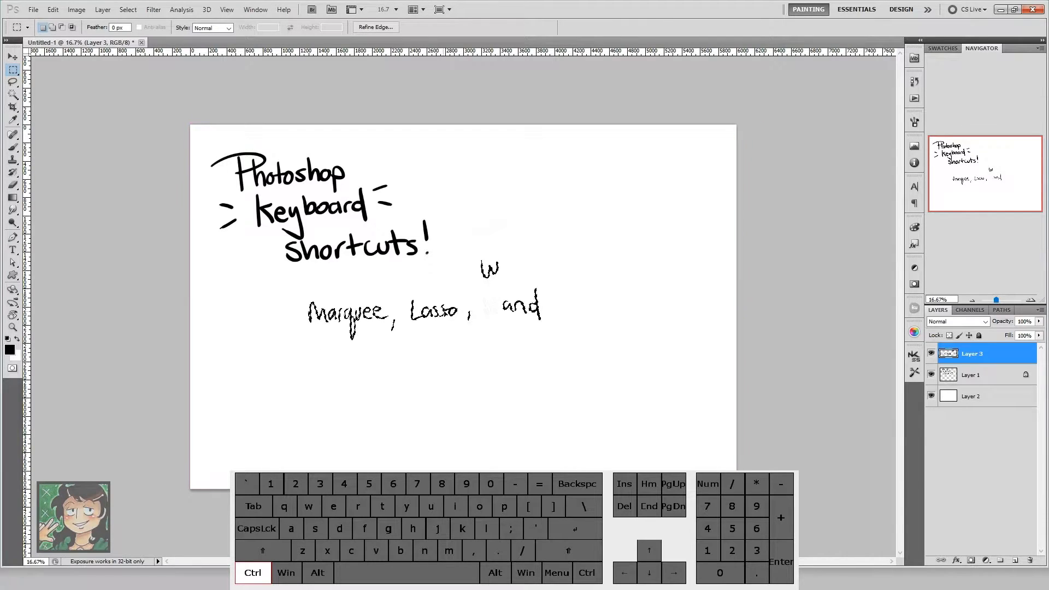
{"action": "key", "text": "ctrl+d"}
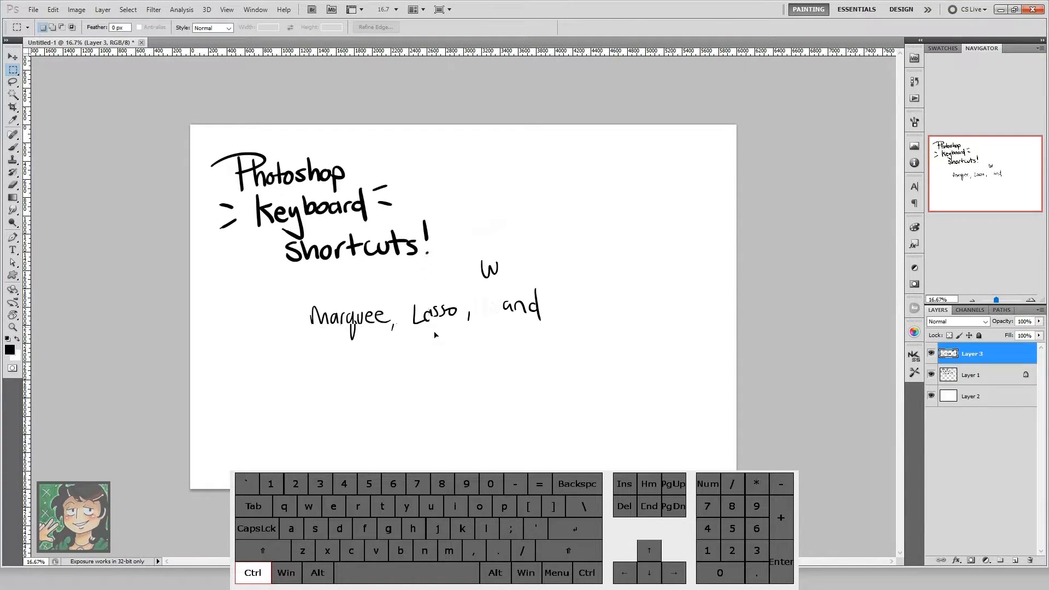
{"action": "left_click_drag", "start_coordinate": [435, 332], "coordinate": [438, 337]}
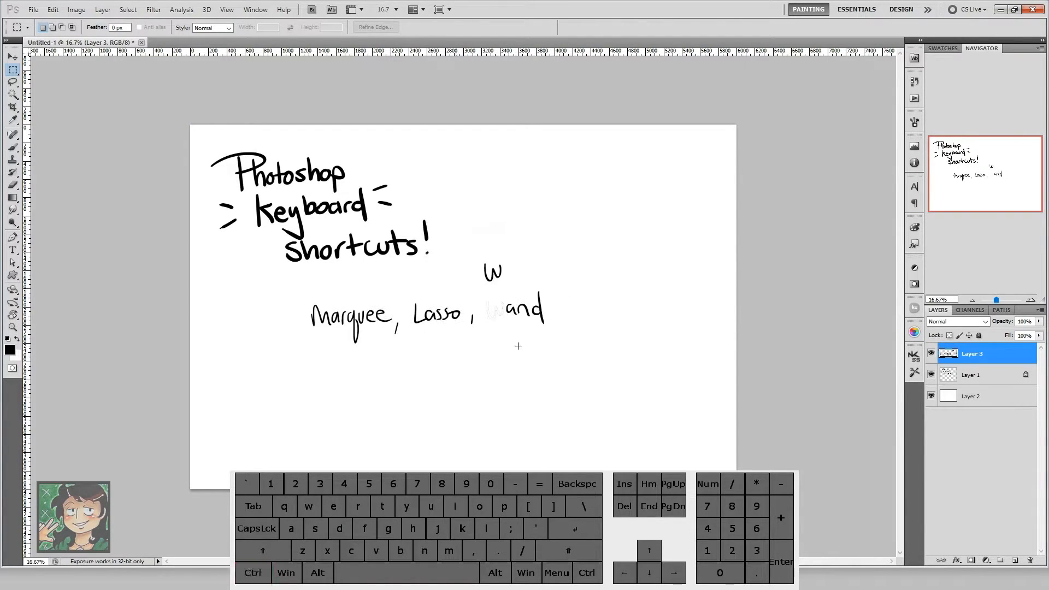
Step: Select the d of "Wand" with a rectangular marquee, try dragging a free copy to the right, and undo the copy
{"action": "left_click", "coordinate": [1030, 300]}
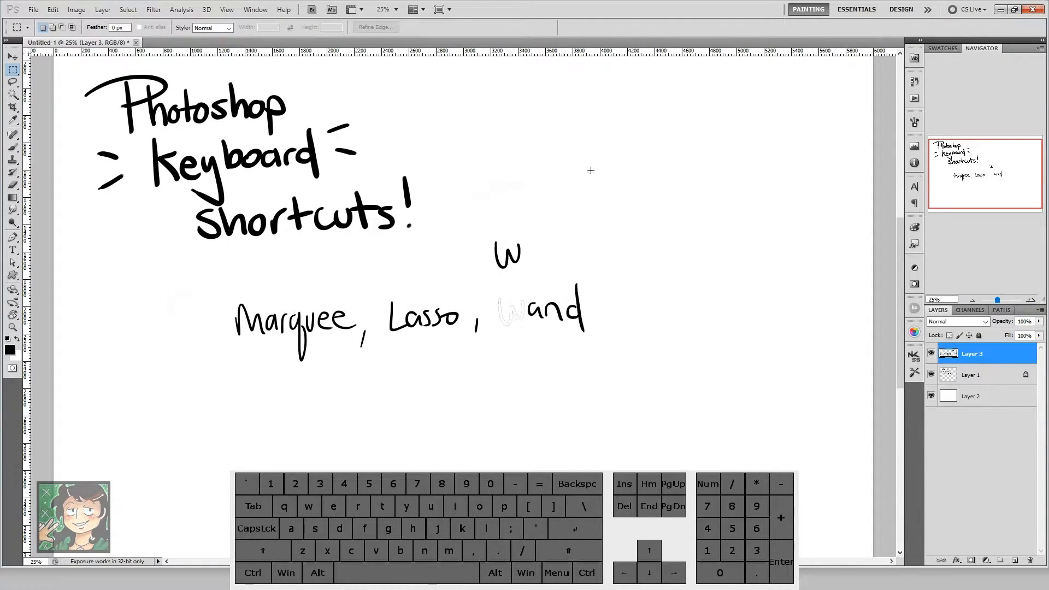
{"action": "left_click_drag", "start_coordinate": [582, 301], "coordinate": [564, 361]}
{"action": "key", "text": "ctrl"}
{"action": "key", "text": "alt"}
{"action": "left_click_drag", "start_coordinate": [583, 323], "coordinate": [615, 317]}
{"action": "key", "text": "ctrl+z"}
Step: Duplicate the selected d horizontally, constrained to a straight line, just right of the original, then deselect
{"action": "key", "text": "ctrl"}
{"action": "key", "text": "alt"}
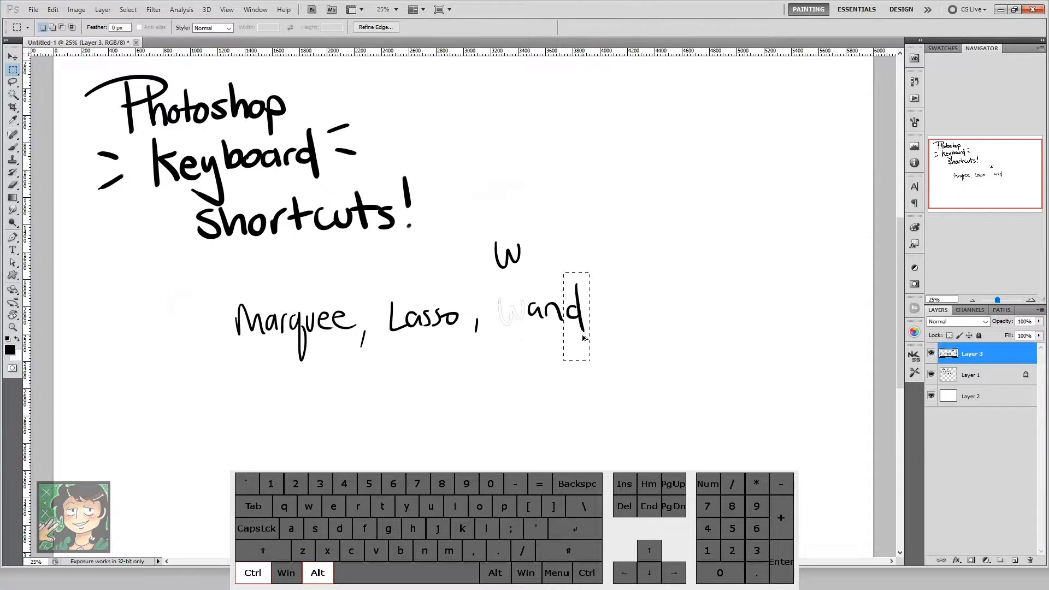
{"action": "key", "text": "shift"}
{"action": "left_click_drag", "start_coordinate": [579, 318], "coordinate": [606, 321]}
{"action": "left_click", "coordinate": [637, 330]}
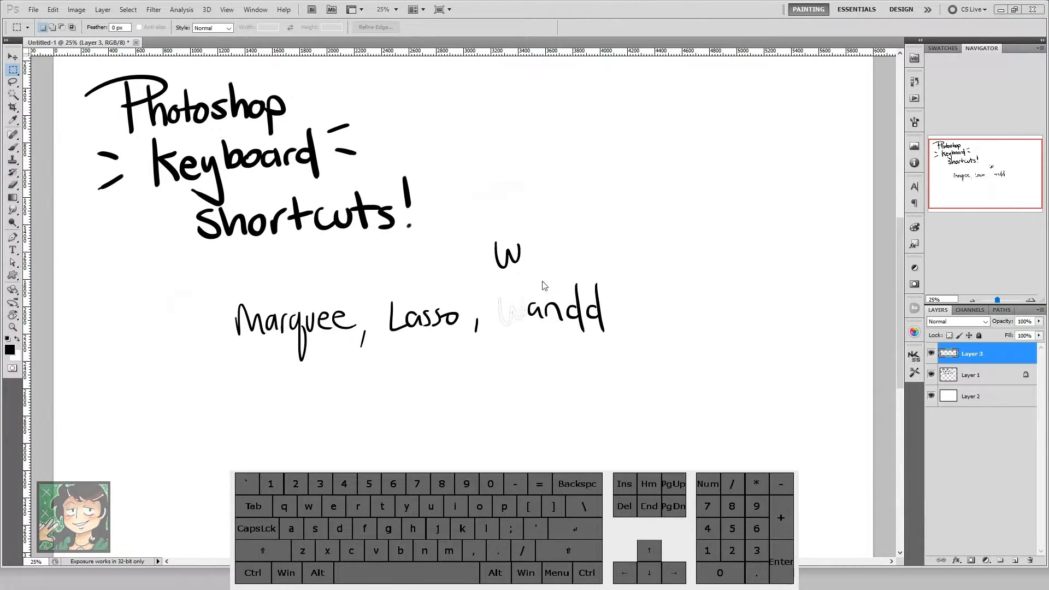
Step: Rotate the canvas view with the Rotate View tool and return the rotation angle to 0°
{"action": "key", "text": "r"}
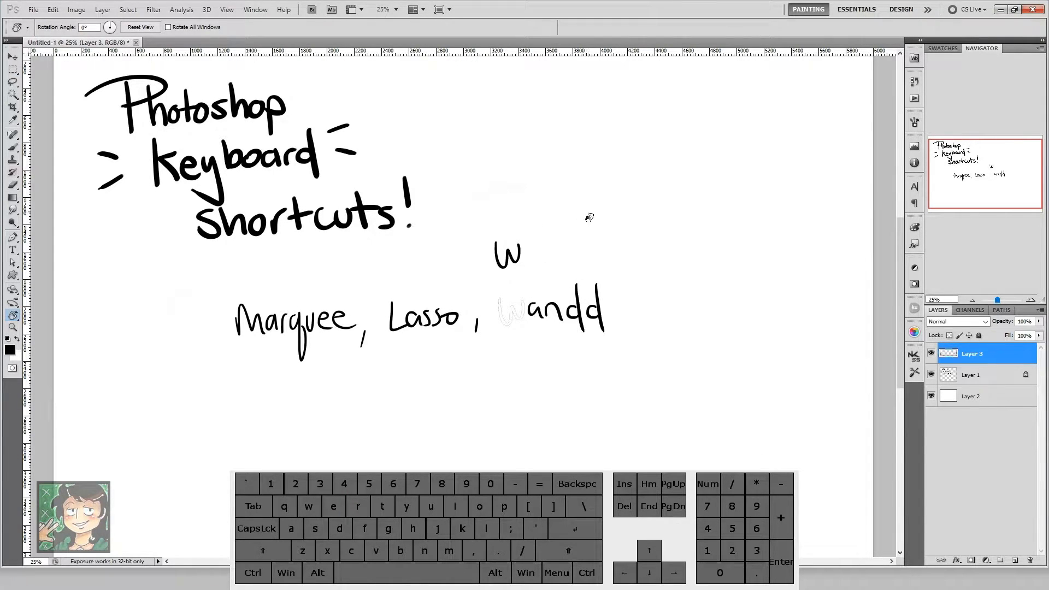
{"action": "left_click_drag", "start_coordinate": [612, 225], "coordinate": [553, 183]}
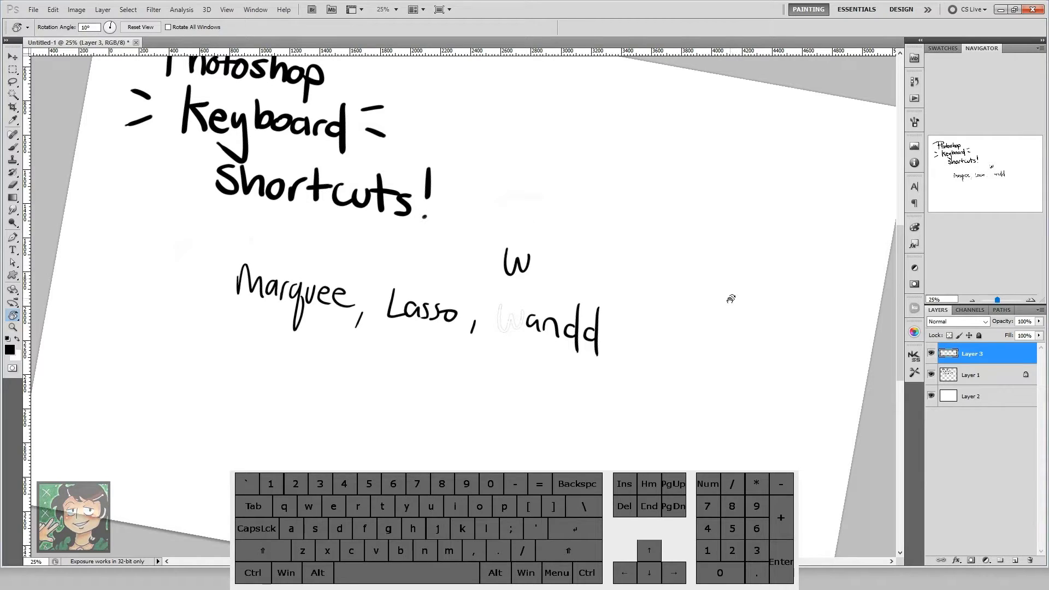
{"action": "left_click_drag", "start_coordinate": [654, 219], "coordinate": [544, 216]}
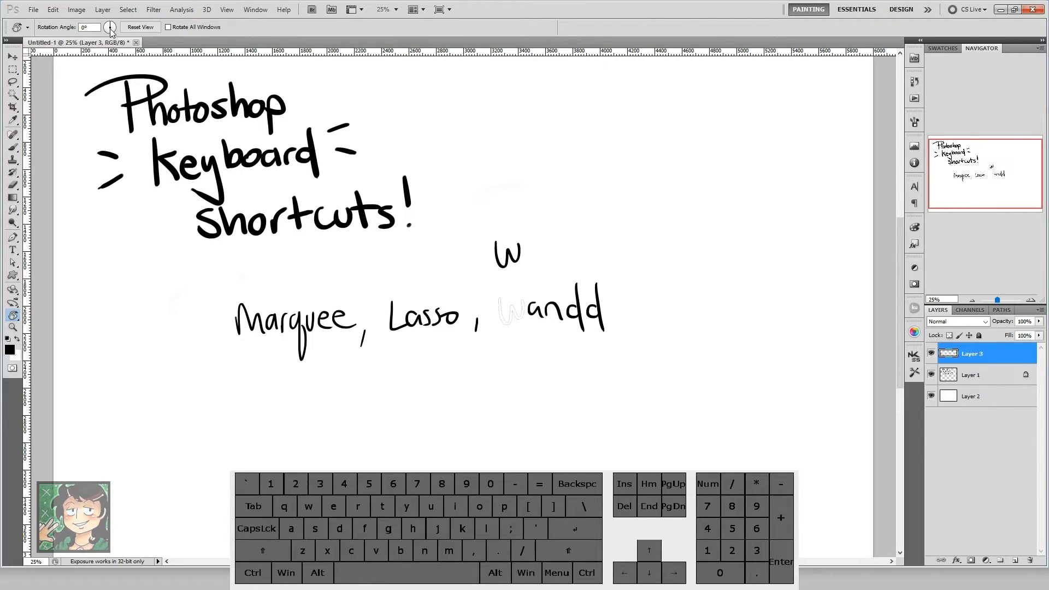
{"action": "left_click_drag", "start_coordinate": [111, 27], "coordinate": [110, 29]}
{"action": "left_click_drag", "start_coordinate": [615, 211], "coordinate": [642, 268]}
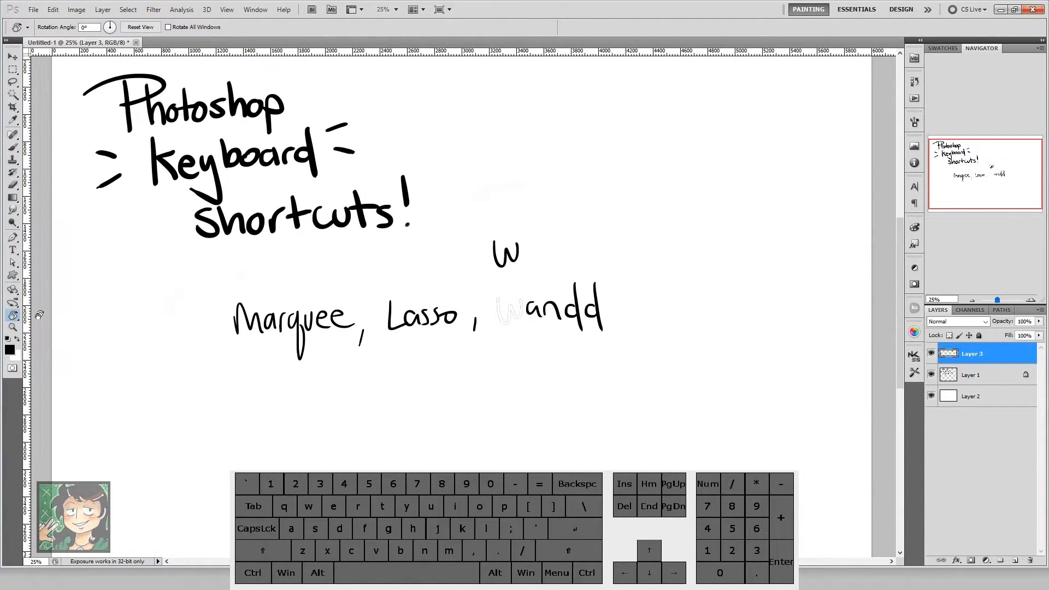
Step: Choose a muted red foreground color and paint a small blot with the Brush above the word "Wandd"
{"action": "left_click", "coordinate": [9, 350]}
{"action": "left_click", "coordinate": [664, 290]}
{"action": "left_click", "coordinate": [885, 229]}
{"action": "key", "text": "b"}
{"action": "mouse_move", "coordinate": [604, 198]}
{"action": "left_mouse_down"}
{"action": "mouse_move", "coordinate": [612, 213]}
{"action": "mouse_move", "coordinate": [633, 214]}
{"action": "left_mouse_up"}
Step: Sample the white canvas, the red blot and the black lettering with the temporary Eyedropper, ending on the red
{"action": "key", "text": "alt"}
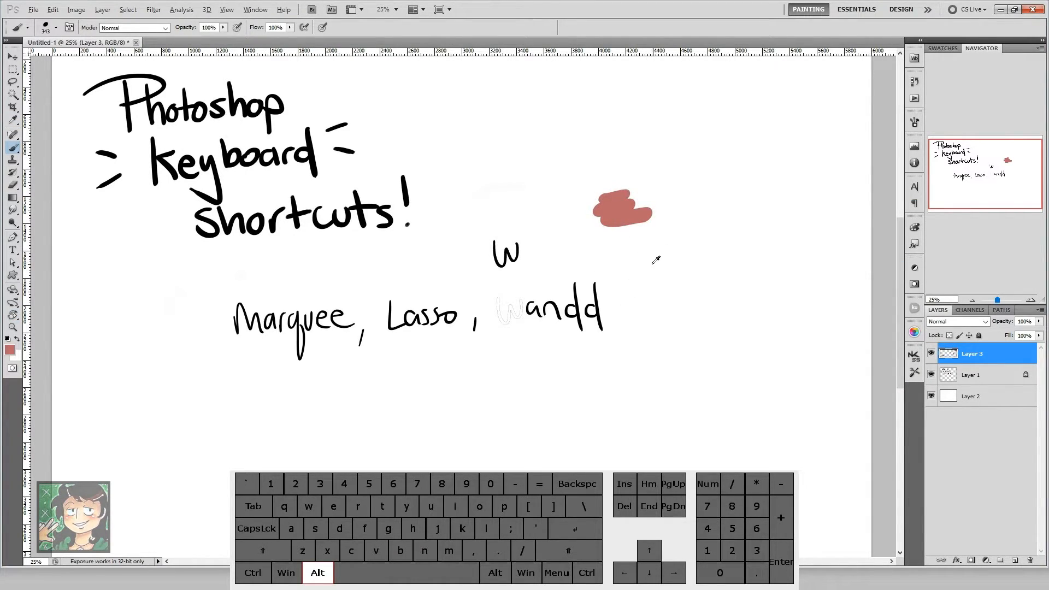
{"action": "left_click", "coordinate": [709, 180], "text": "alt"}
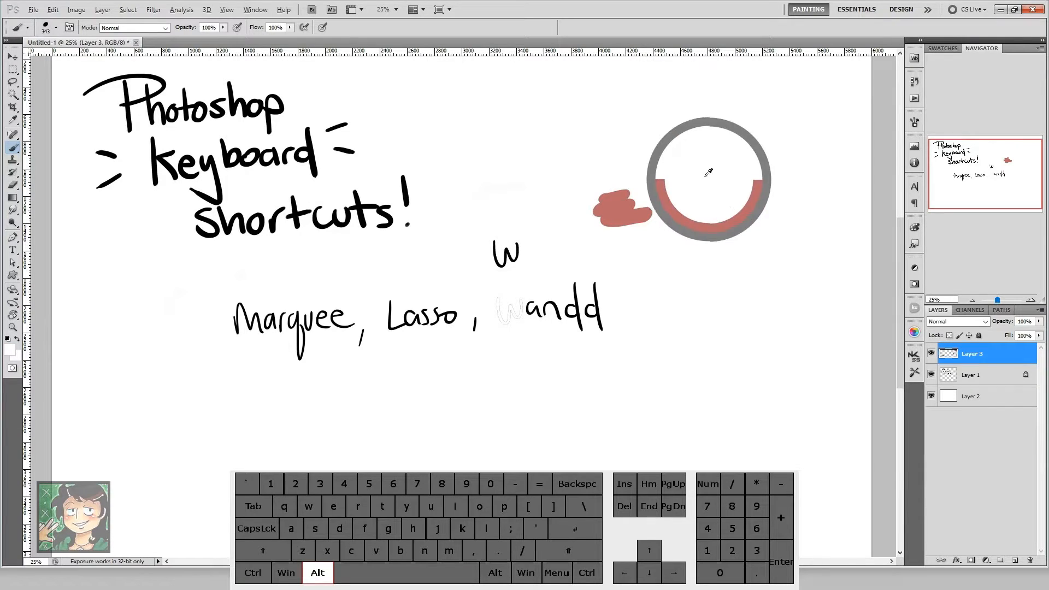
{"action": "left_click", "coordinate": [622, 208], "text": "alt"}
{"action": "left_click", "coordinate": [520, 251], "text": "alt"}
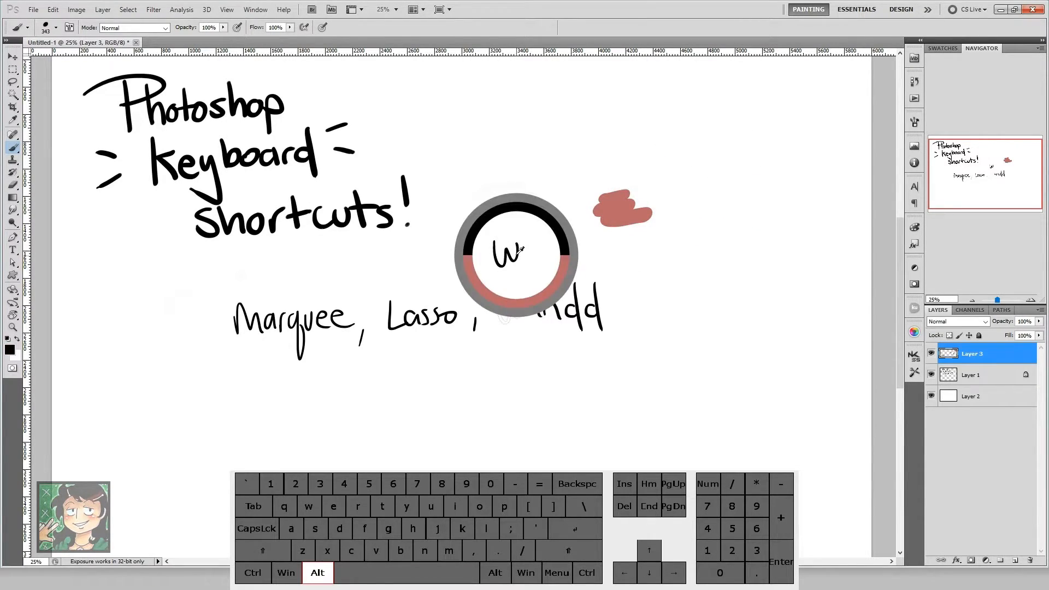
{"action": "left_click", "coordinate": [386, 224], "text": "alt"}
{"action": "left_click", "coordinate": [620, 205], "text": "alt"}
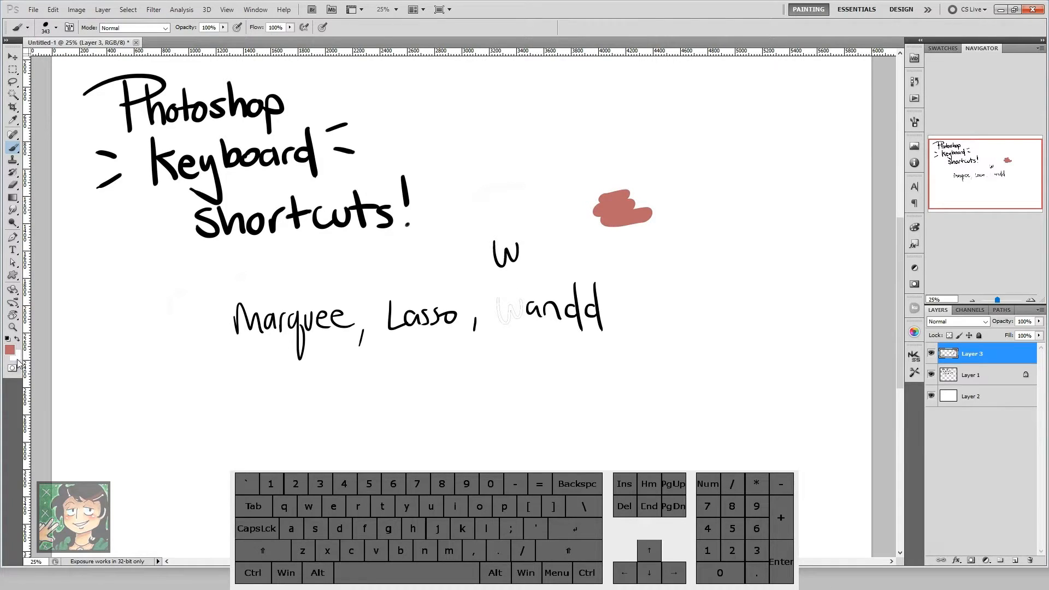
Step: Paint white over the red blot using the swapped default colors, then resample the red and paint across the white
{"action": "key", "text": "d"}
{"action": "key", "text": "x"}
{"action": "mouse_move", "coordinate": [618, 211]}
{"action": "left_mouse_down", "text": "alt"}
{"action": "mouse_move", "coordinate": [597, 212]}
{"action": "mouse_move", "coordinate": [619, 207]}
{"action": "left_mouse_up", "text": "alt"}
{"action": "key", "text": "alt"}
{"action": "left_click", "coordinate": [626, 215], "text": "alt"}
{"action": "mouse_move", "coordinate": [630, 199]}
{"action": "left_mouse_down"}
{"action": "mouse_move", "coordinate": [603, 201]}
{"action": "mouse_move", "coordinate": [633, 204]}
{"action": "left_mouse_up"}
Step: Swap to black, paint a short vertical stroke beside the red blot, and restore the default colors
{"action": "key", "text": "x"}
{"action": "left_click_drag", "start_coordinate": [668, 144], "coordinate": [676, 202]}
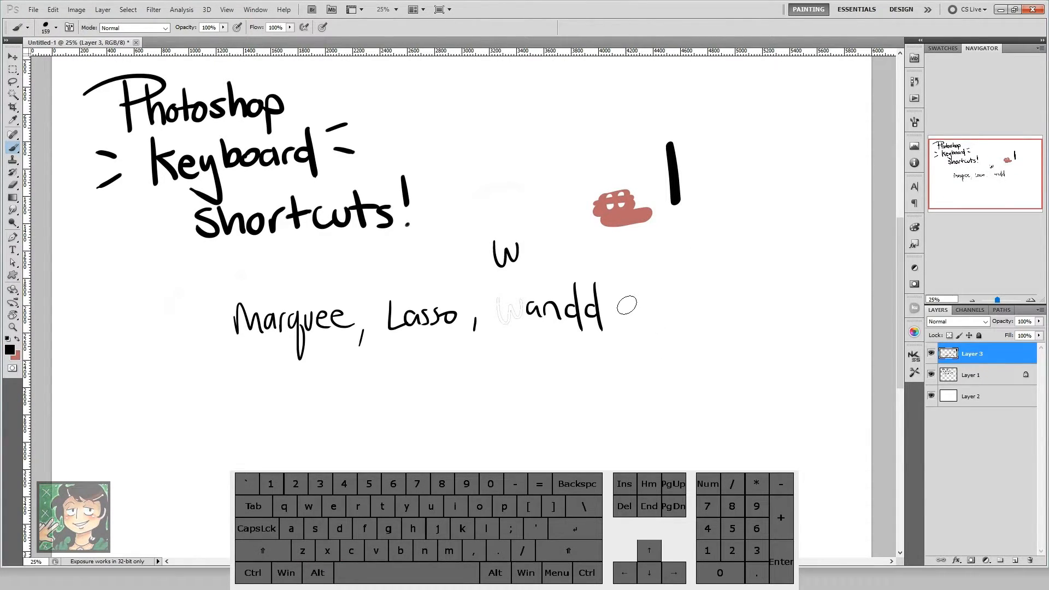
{"action": "key", "text": "d"}
Step: Set the brush opacity to 25% and the flow to 23%, then restore both to 100%
{"action": "key", "text": "2"}
{"action": "key", "text": "3"}
{"action": "key", "text": "0"}
{"action": "key", "text": "shift"}
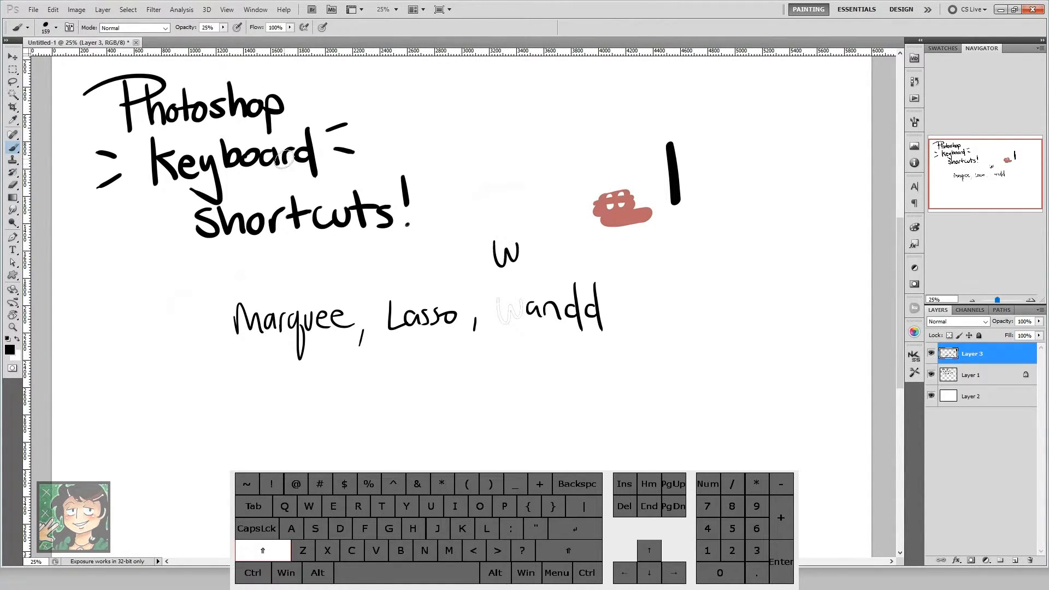
{"action": "key", "text": "shift+3"}
{"action": "key", "text": "shift+2"}
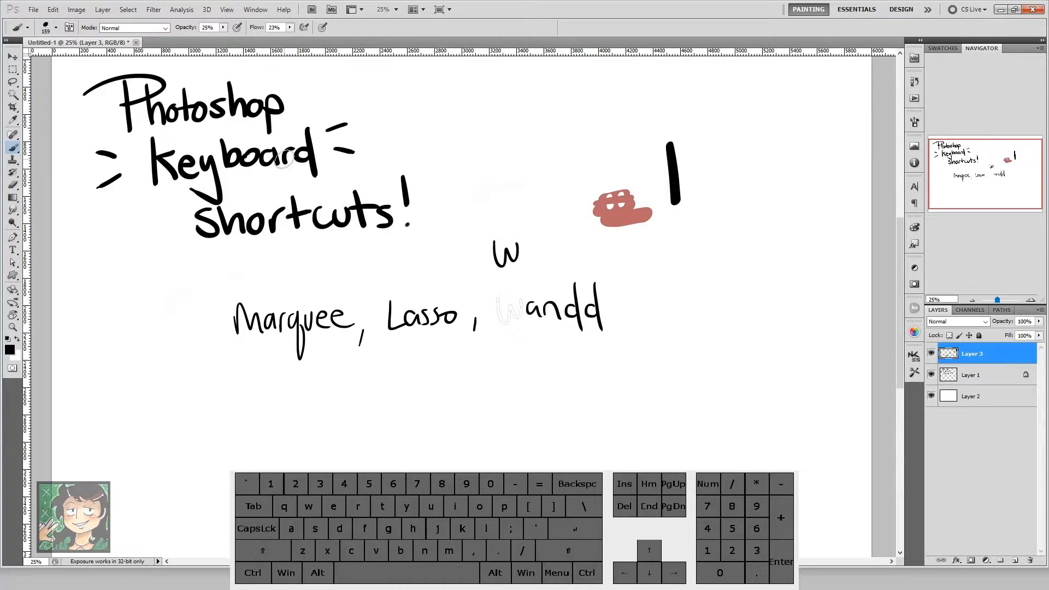
{"action": "key", "text": "0"}
{"action": "key", "text": "shift+0"}
Step: Pick the 29 px brush tip from the brush presets on the canvas
{"action": "right_click", "coordinate": [520, 393]}
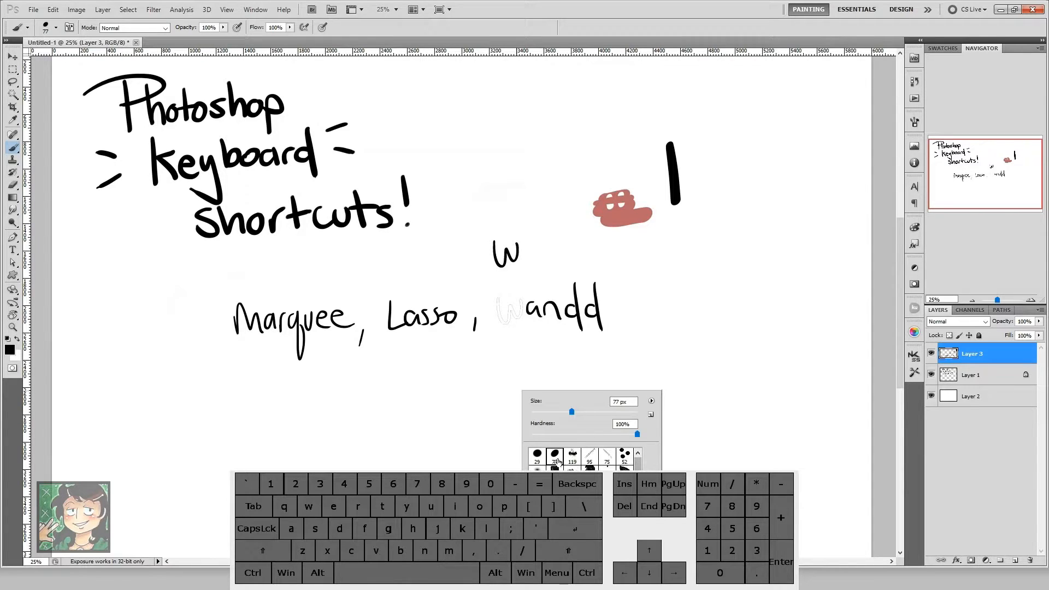
{"action": "left_click", "coordinate": [537, 454]}
{"action": "left_click", "coordinate": [555, 353]}
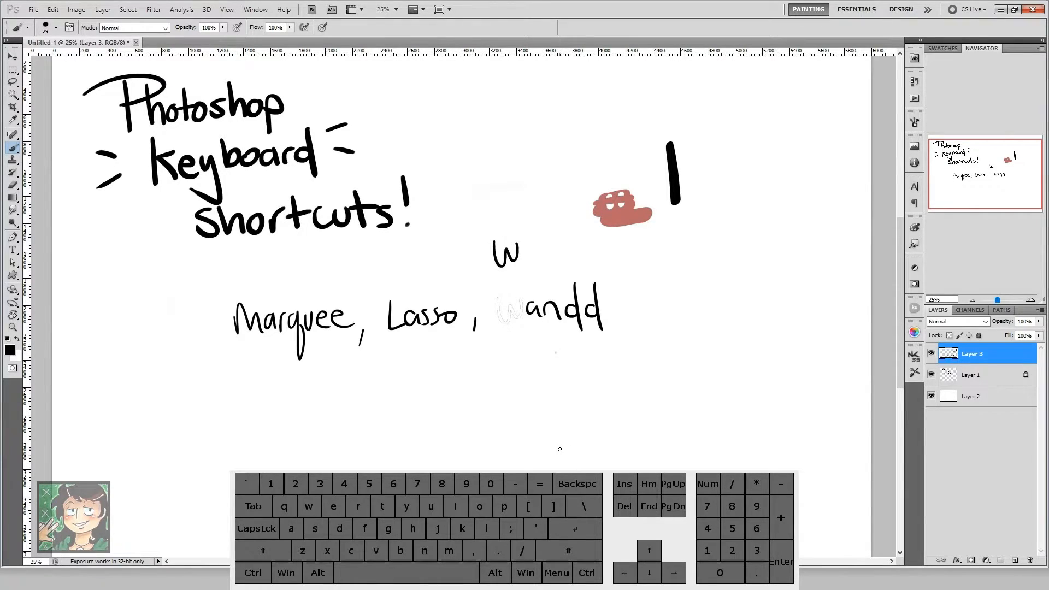
Step: Show and hide the Brush settings repeatedly, examining the Shape Dynamics and Transfer options
{"action": "key", "text": "F5"}
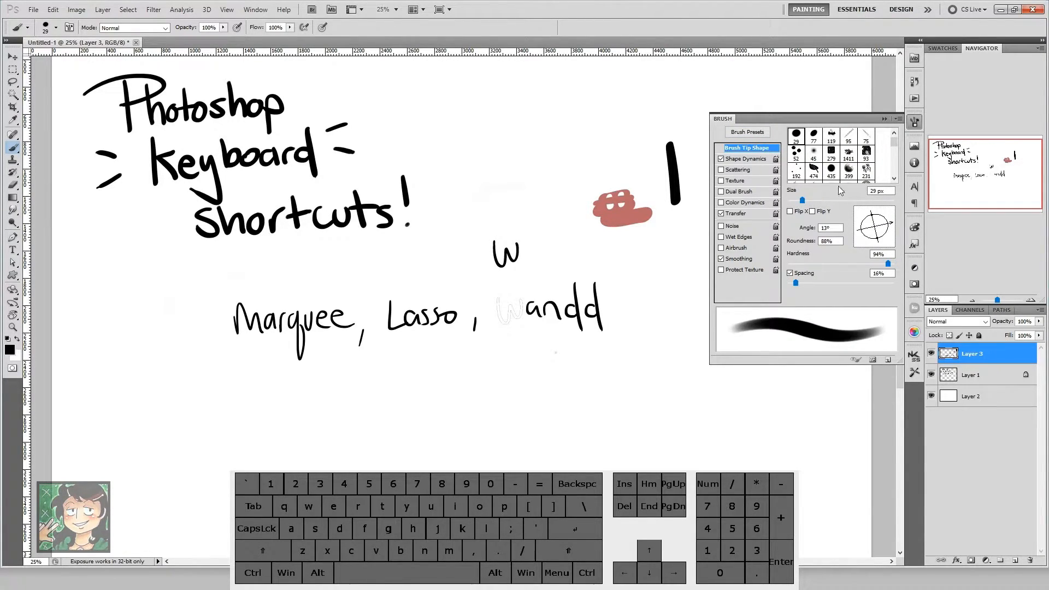
{"action": "left_click", "coordinate": [738, 161]}
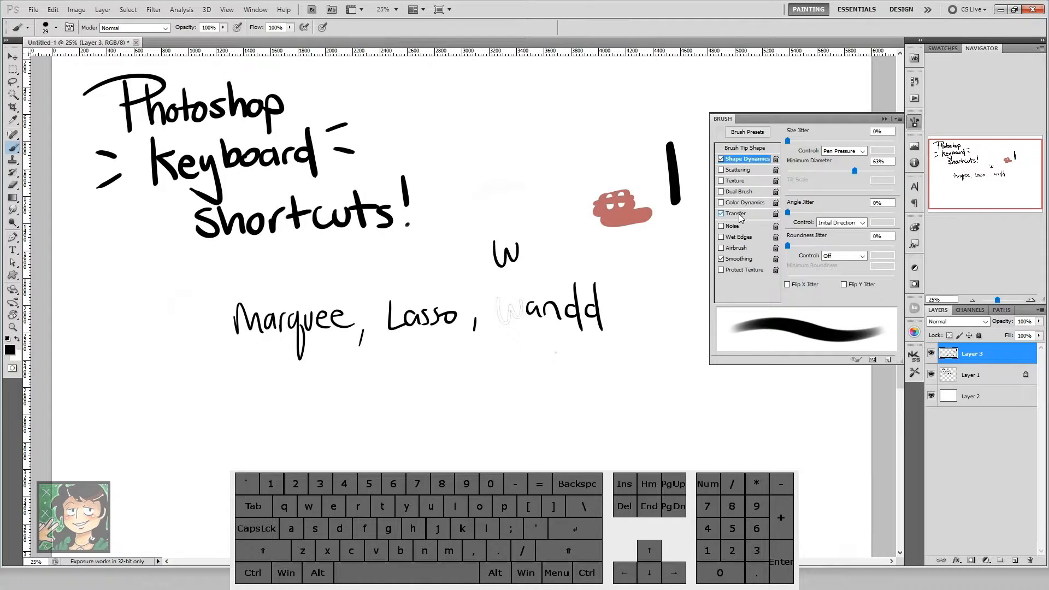
{"action": "left_click", "coordinate": [722, 216]}
{"action": "key", "text": "F5"}
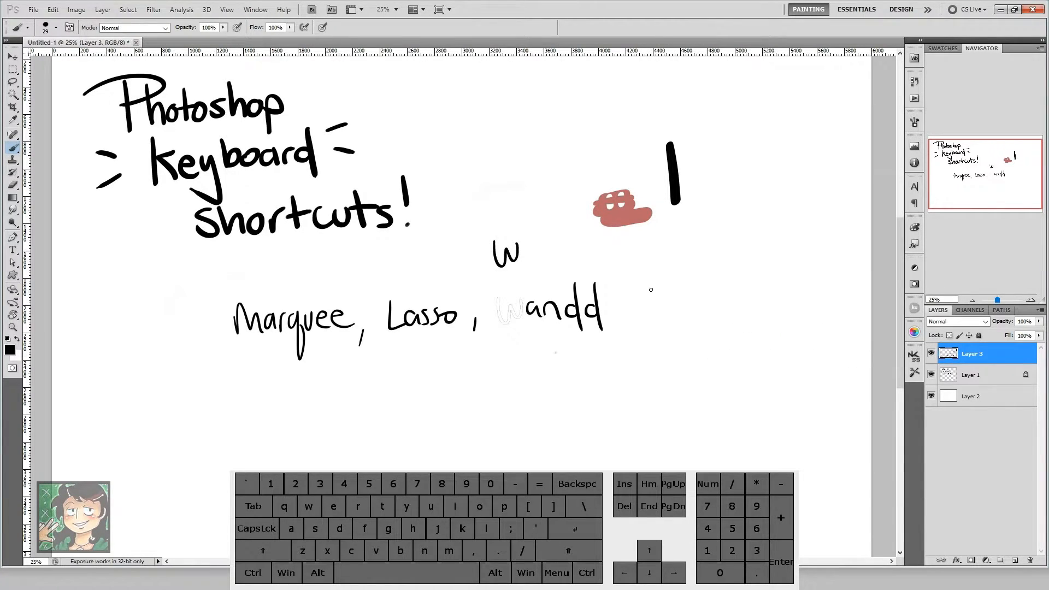
{"action": "left_click", "coordinate": [915, 123]}
{"action": "left_click", "coordinate": [915, 123]}
{"action": "key", "text": "F5"}
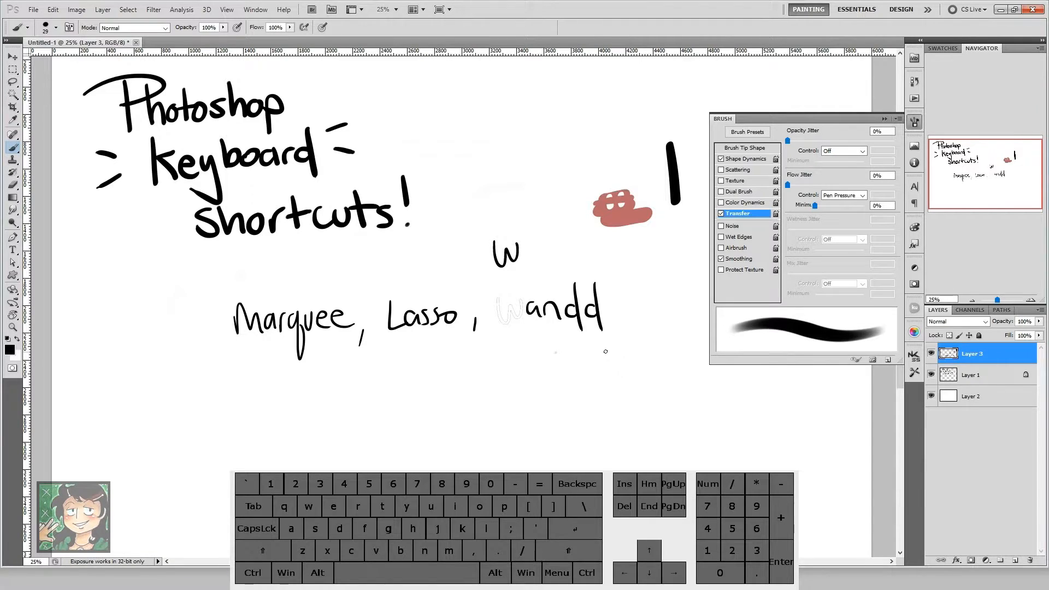
Step: Bring up the Color settings and choose a bright blue foreground color from the spectrum
{"action": "key", "text": "F6"}
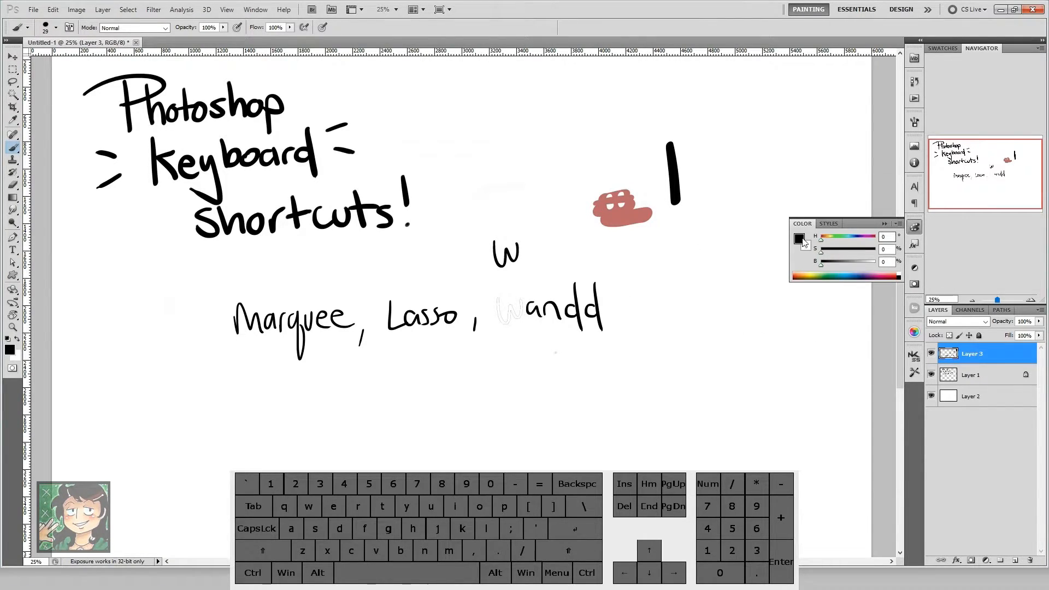
{"action": "left_click", "coordinate": [845, 273]}
{"action": "left_click", "coordinate": [846, 272]}
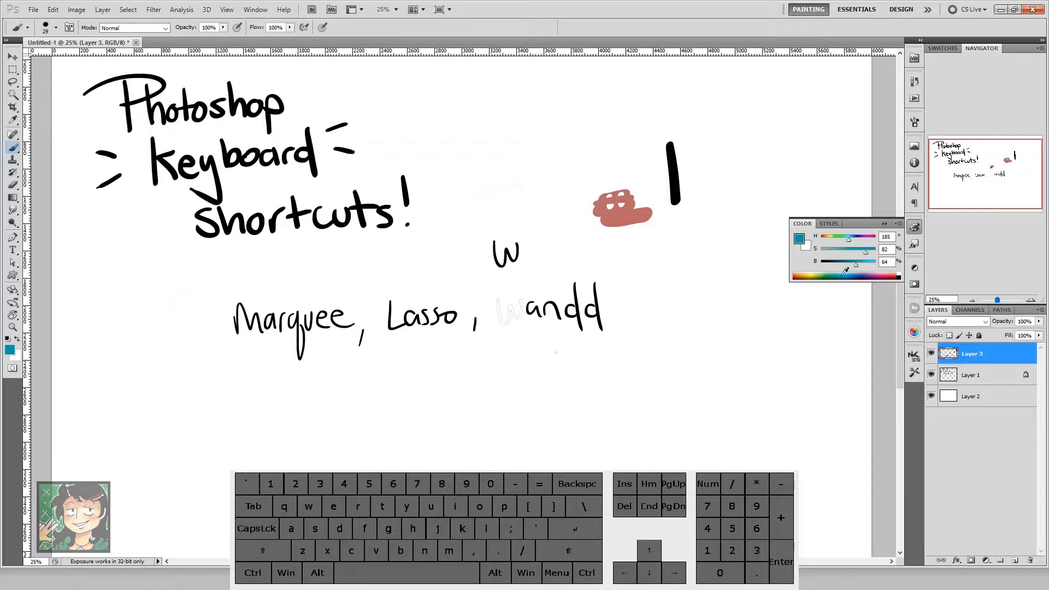
Step: Toggle the visibility of the Layers panel several times and hide the Color settings
{"action": "key", "text": "F7"}
{"action": "key", "text": "F7"}
{"action": "key", "text": "F7"}
{"action": "key", "text": "F7"}
{"action": "key", "text": "F6"}
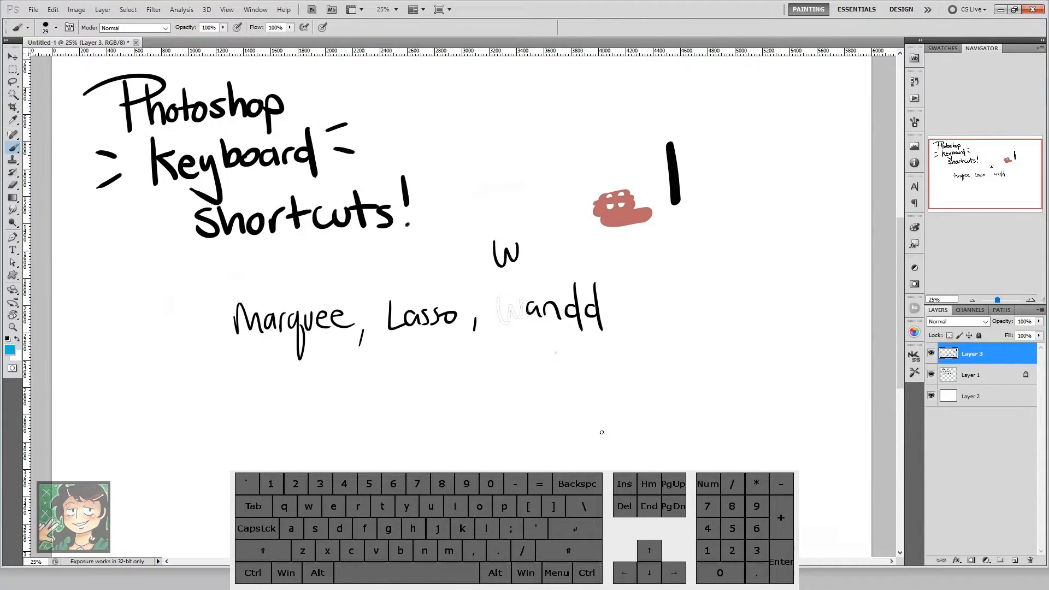
Step: Delete the "Marquee, Lasso, Wandd" row and its leftover descenders from Layer 3 using rectangular marquee selections
{"action": "key", "text": "m"}
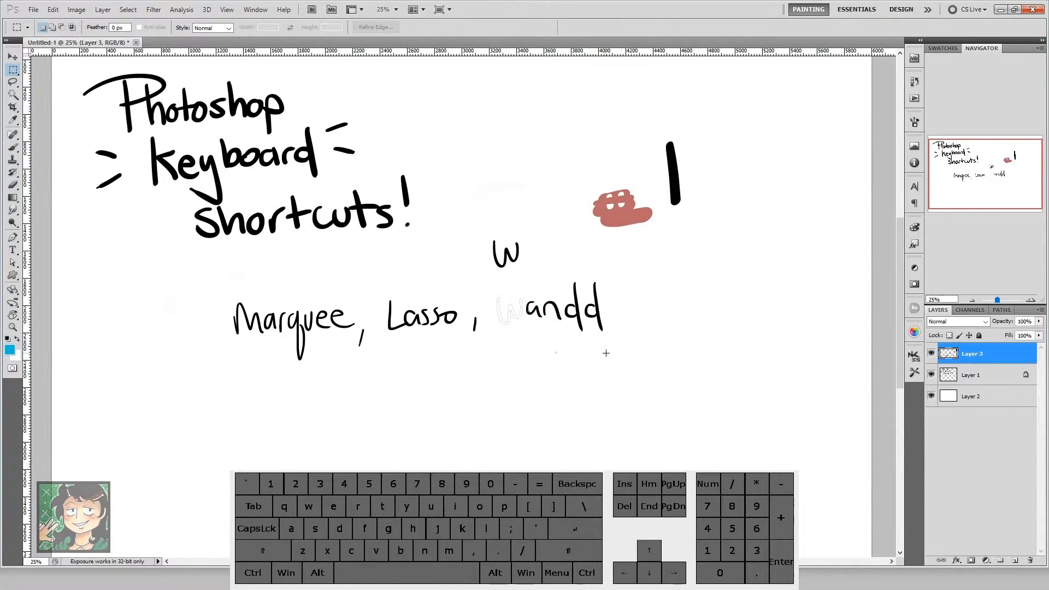
{"action": "mouse_move", "coordinate": [624, 349]}
{"action": "left_mouse_down"}
{"action": "mouse_move", "coordinate": [263, 276]}
{"action": "mouse_move", "coordinate": [207, 282]}
{"action": "left_mouse_up"}
{"action": "key", "text": "Delete"}
{"action": "key", "text": "ctrl+d"}
{"action": "left_click_drag", "start_coordinate": [261, 342], "coordinate": [447, 395]}
{"action": "key", "text": "Delete"}
Step: Select the stray W and most of the red blot with a rectangular marquee and delete them
{"action": "mouse_move", "coordinate": [479, 221]}
{"action": "left_mouse_down"}
{"action": "mouse_move", "coordinate": [544, 323]}
{"action": "mouse_move", "coordinate": [636, 195]}
{"action": "left_mouse_up"}
{"action": "key", "text": "Delete"}
Step: Select the remaining red pieces and the black vertical stroke with a rectangular marquee, delete them, and deselect
{"action": "key", "text": "Delete"}
{"action": "left_click_drag", "start_coordinate": [686, 124], "coordinate": [677, 146]}
{"action": "right_click", "coordinate": [634, 230]}
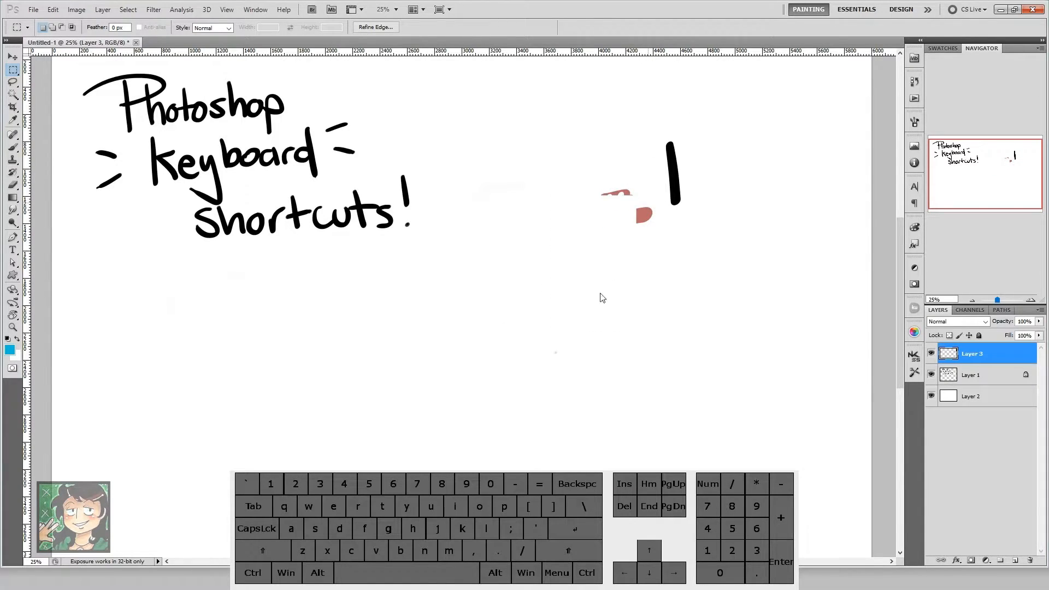
{"action": "left_click", "coordinate": [675, 133]}
{"action": "left_click_drag", "start_coordinate": [584, 119], "coordinate": [667, 182]}
{"action": "right_click", "coordinate": [682, 285]}
{"action": "left_click", "coordinate": [633, 187]}
{"action": "left_click_drag", "start_coordinate": [565, 107], "coordinate": [695, 260]}
{"action": "key", "text": "Delete"}
{"action": "key", "text": "ctrl+d"}
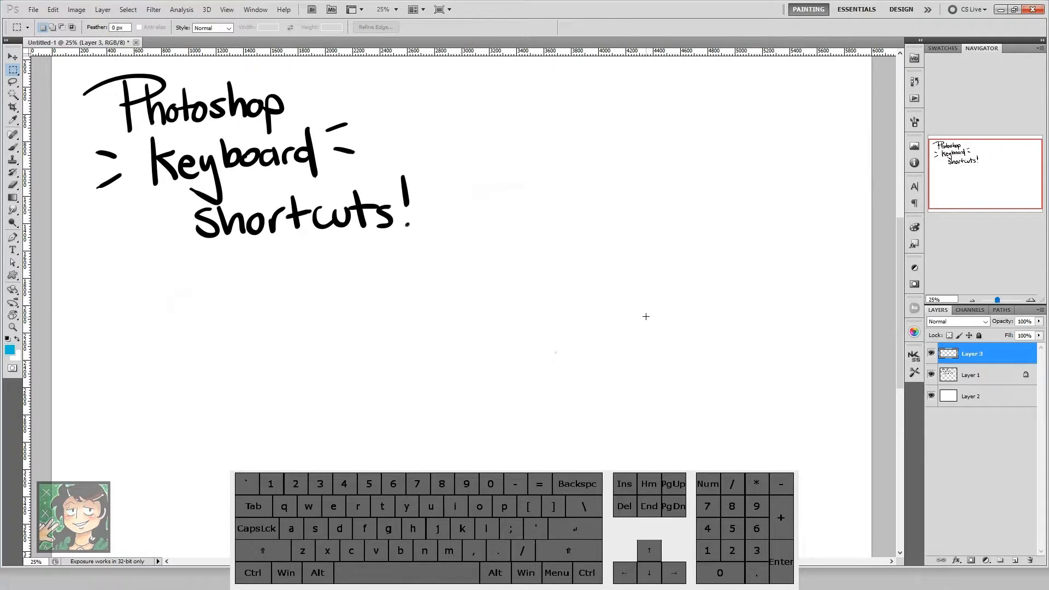
Step: Draw a blue Z with a crossbar below the title lettering using the Brush
{"action": "key", "text": "b"}
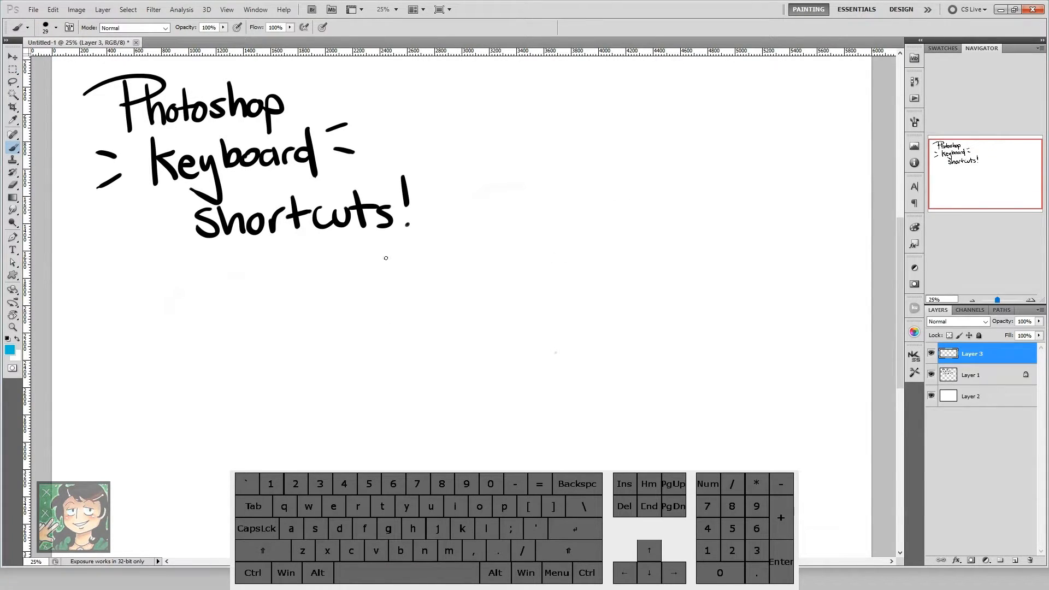
{"action": "mouse_move", "coordinate": [384, 299]}
{"action": "left_mouse_down"}
{"action": "mouse_move", "coordinate": [398, 366]}
{"action": "mouse_move", "coordinate": [371, 380]}
{"action": "mouse_move", "coordinate": [450, 373]}
{"action": "left_mouse_up"}
{"action": "left_click_drag", "start_coordinate": [380, 333], "coordinate": [452, 317]}
Step: Undo and redo the last blue brush stroke repeatedly
{"action": "key", "text": "ctrl+z"}
{"action": "key", "text": "ctrl+z"}
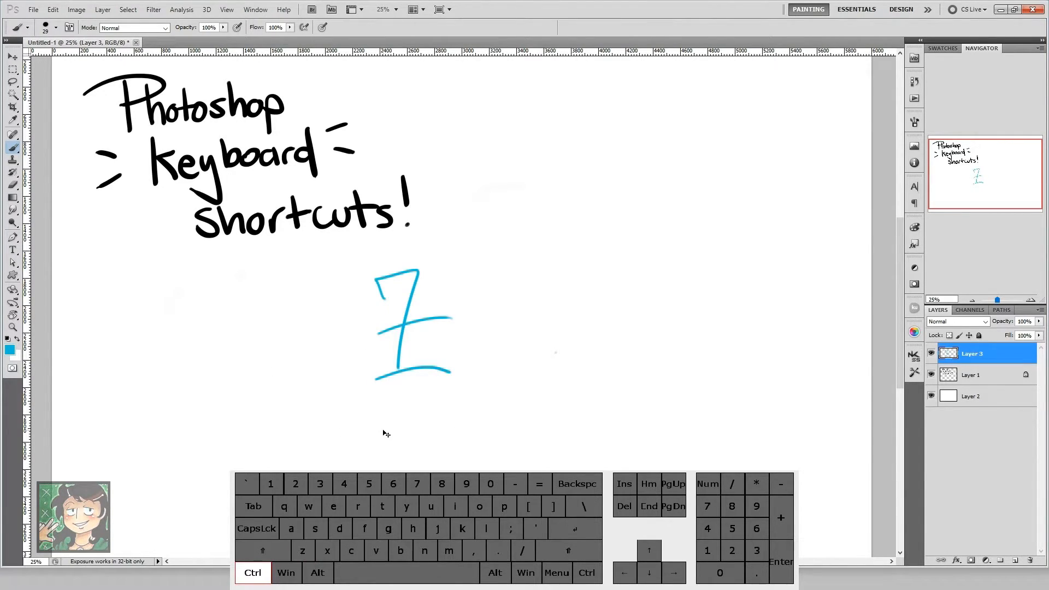
{"action": "key", "text": "ctrl+z"}
{"action": "key", "text": "ctrl+z"}
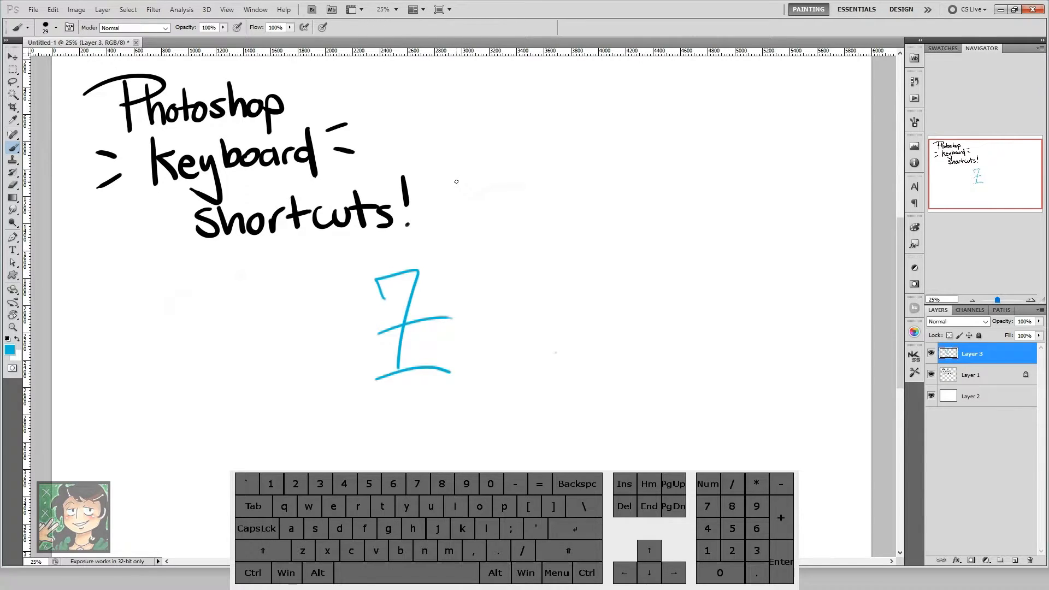
Step: Step back through the history until all strokes of the blue Z and its crossbar are removed
{"action": "key", "text": "ctrl+alt+z"}
{"action": "key", "text": "ctrl+alt+z"}
{"action": "key", "text": "ctrl+alt+z"}
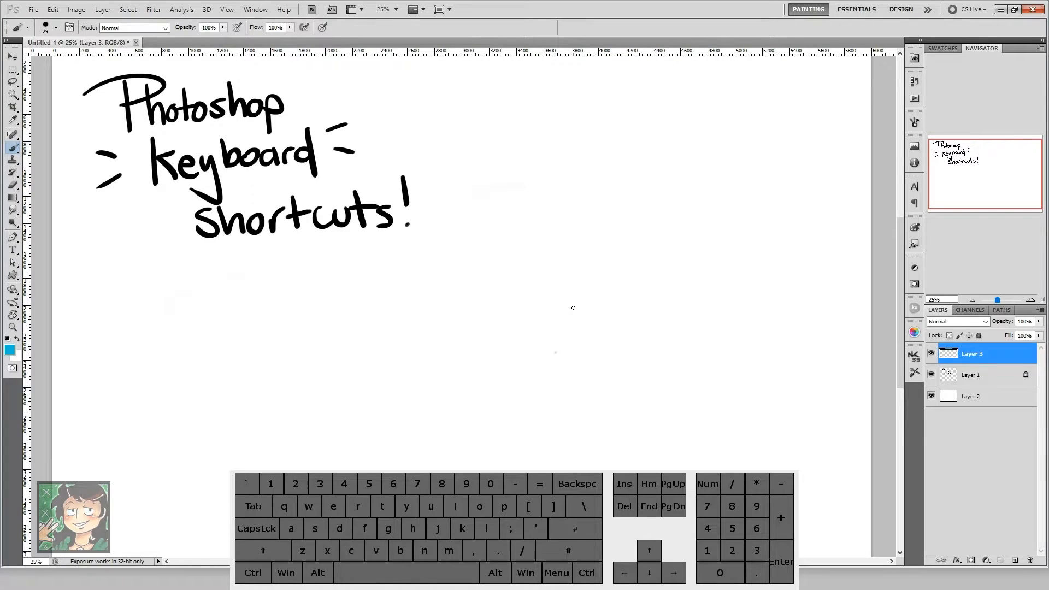
Step: Draw a blue 20 below the title lettering with the Brush, undoing and restoring the 0
{"action": "mouse_move", "coordinate": [426, 311]}
{"action": "left_mouse_down"}
{"action": "mouse_move", "coordinate": [470, 261]}
{"action": "mouse_move", "coordinate": [458, 394]}
{"action": "mouse_move", "coordinate": [528, 399]}
{"action": "left_mouse_up"}
{"action": "left_click_drag", "start_coordinate": [518, 305], "coordinate": [556, 307]}
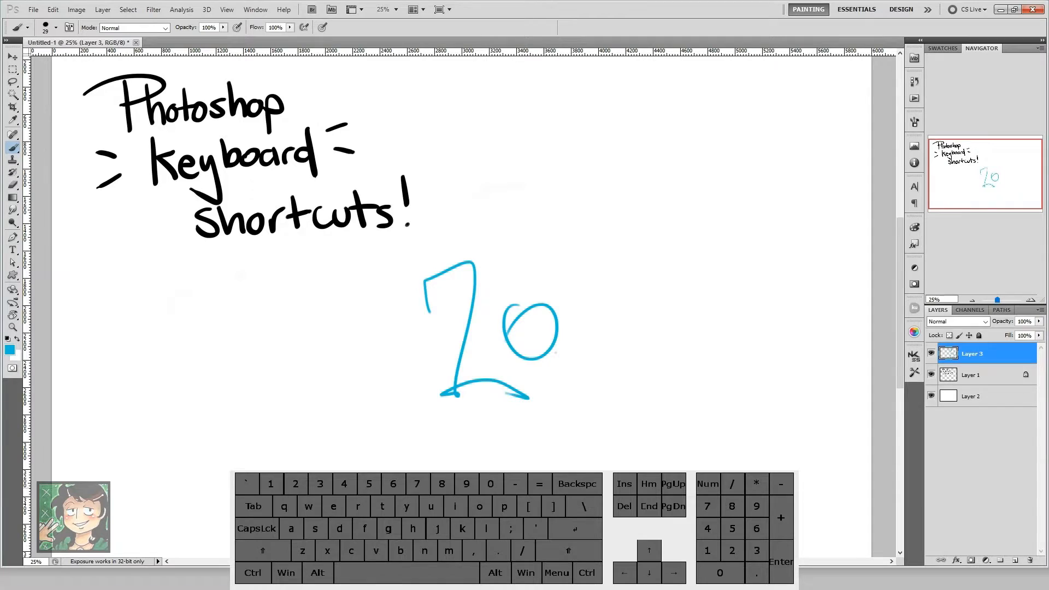
{"action": "key", "text": "ctrl+z"}
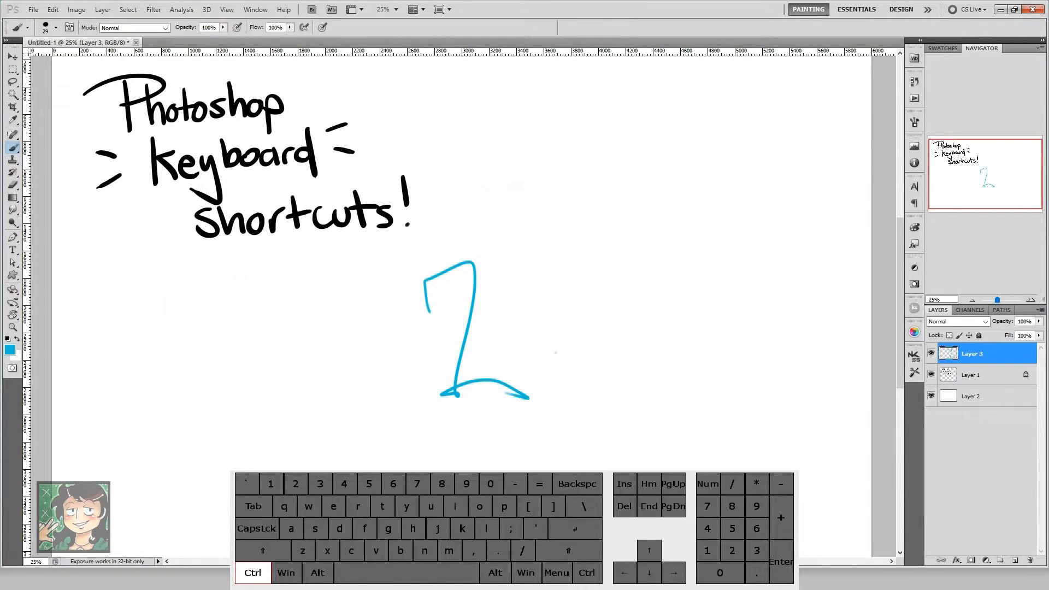
{"action": "left_click_drag", "start_coordinate": [508, 322], "coordinate": [555, 352]}
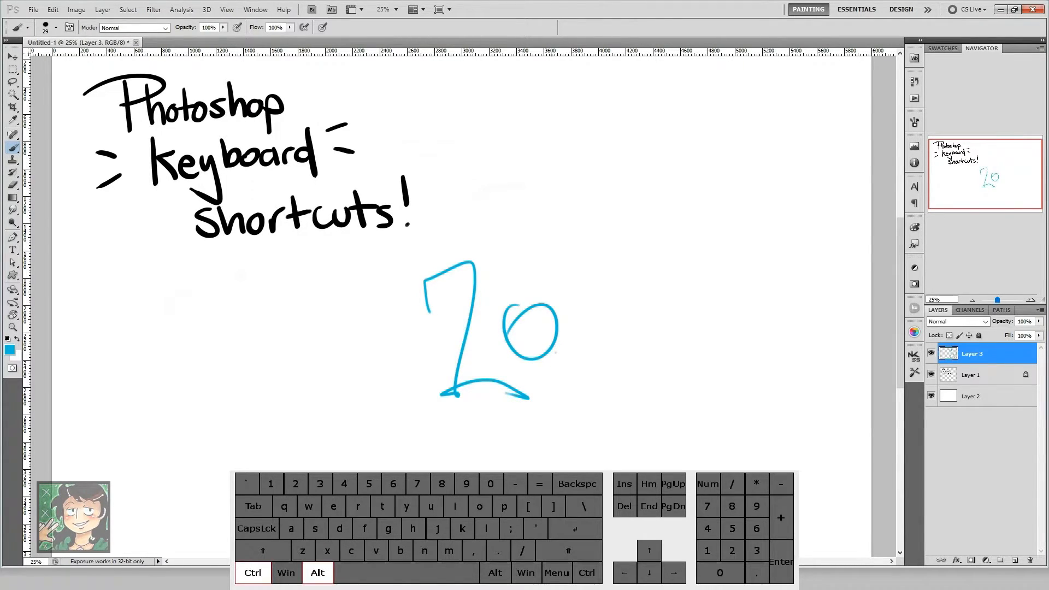
Step: Step backward through both digits of the blue 20, and step forward to restore them
{"action": "key", "text": "ctrl+alt+z"}
{"action": "key", "text": "ctrl+alt+z"}
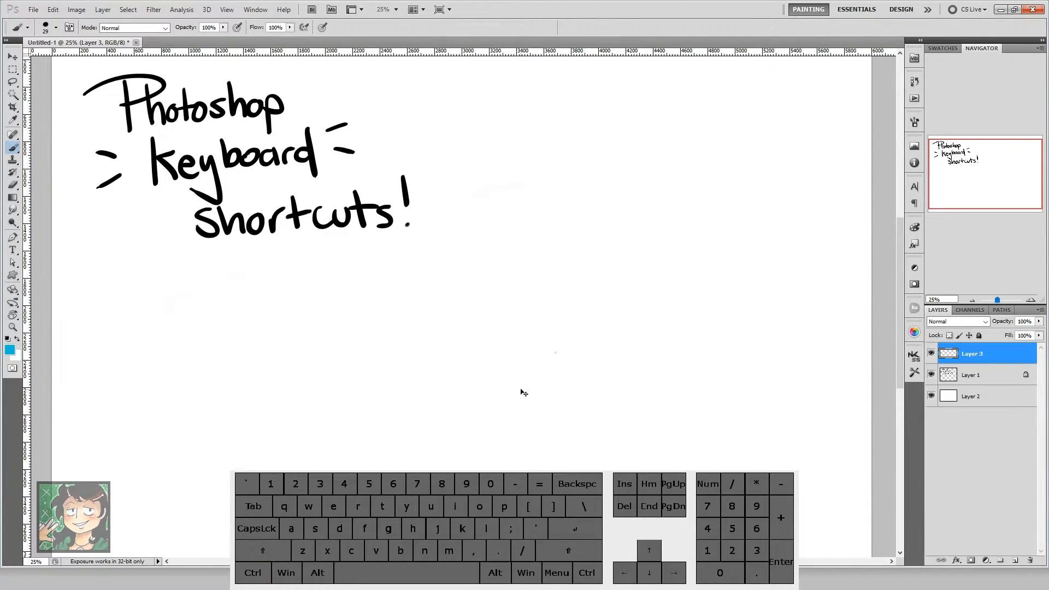
{"action": "key", "text": "ctrl+shift+z"}
{"action": "key", "text": "ctrl+shift+z"}
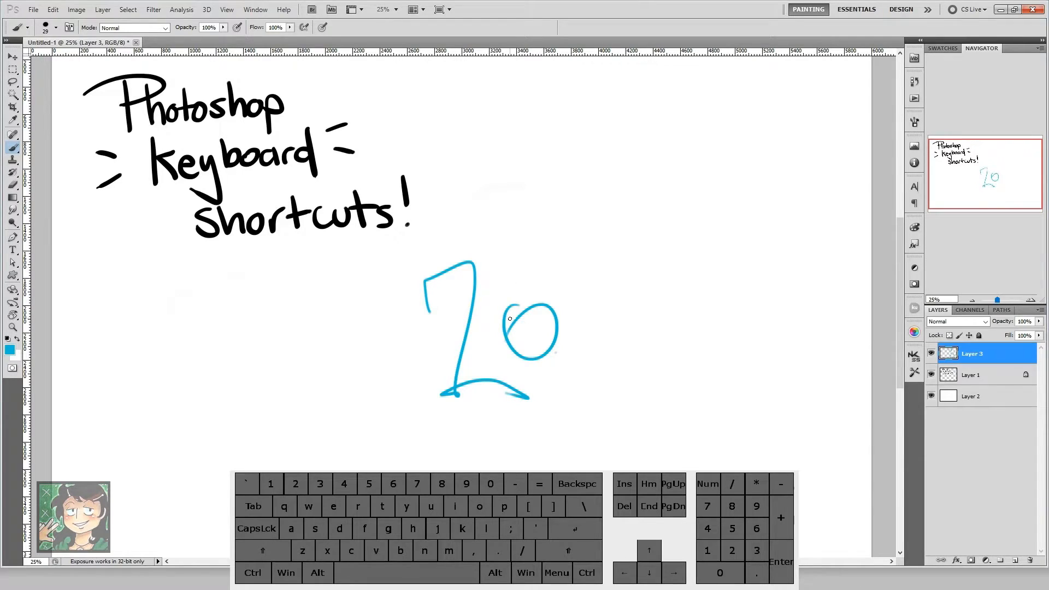
Step: Bring up the save dialog through Save and again through Save As, cancelling it both times
{"action": "key", "text": "ctrl+s"}
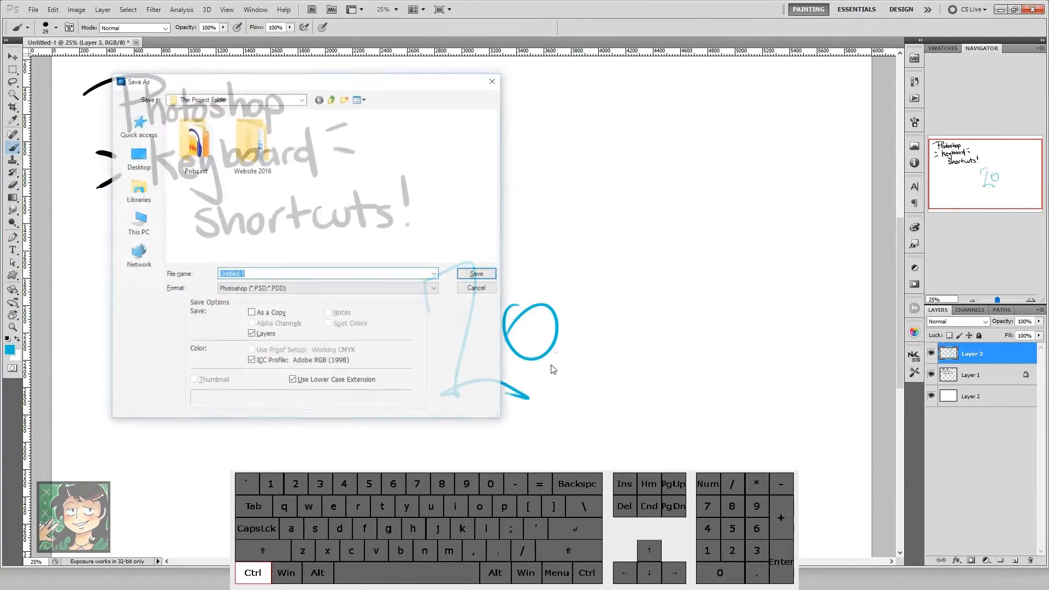
{"action": "left_click", "coordinate": [476, 287]}
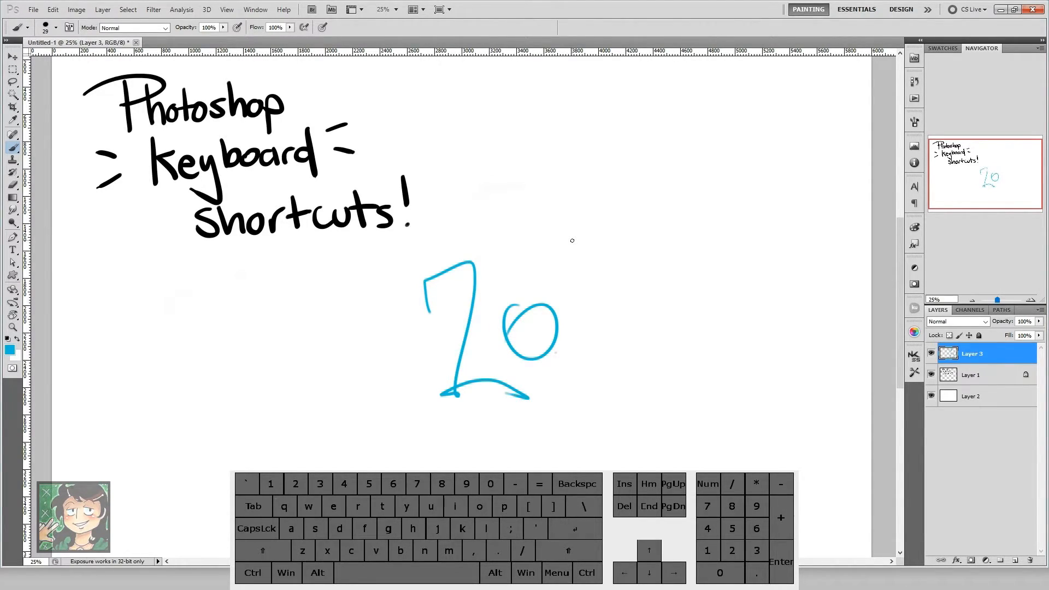
{"action": "key", "text": "ctrl"}
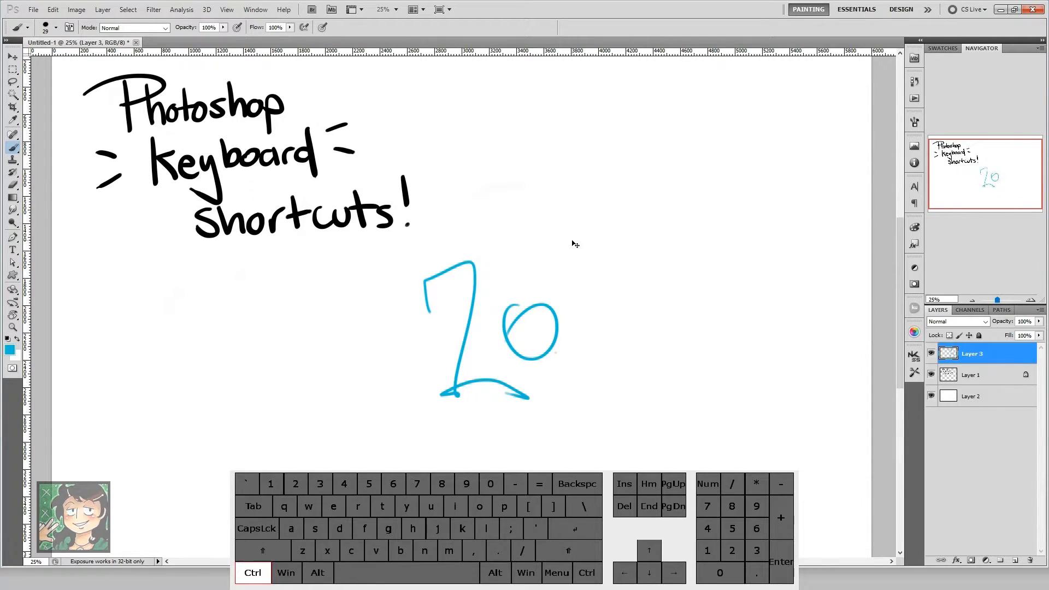
{"action": "key", "text": "ctrl+shift+s"}
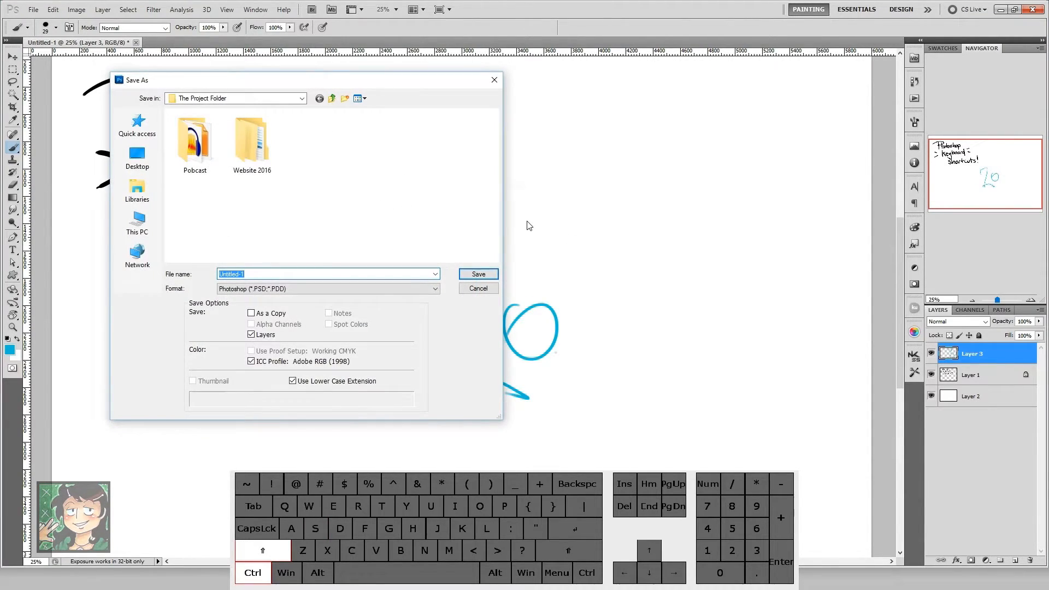
{"action": "left_click", "coordinate": [481, 296]}
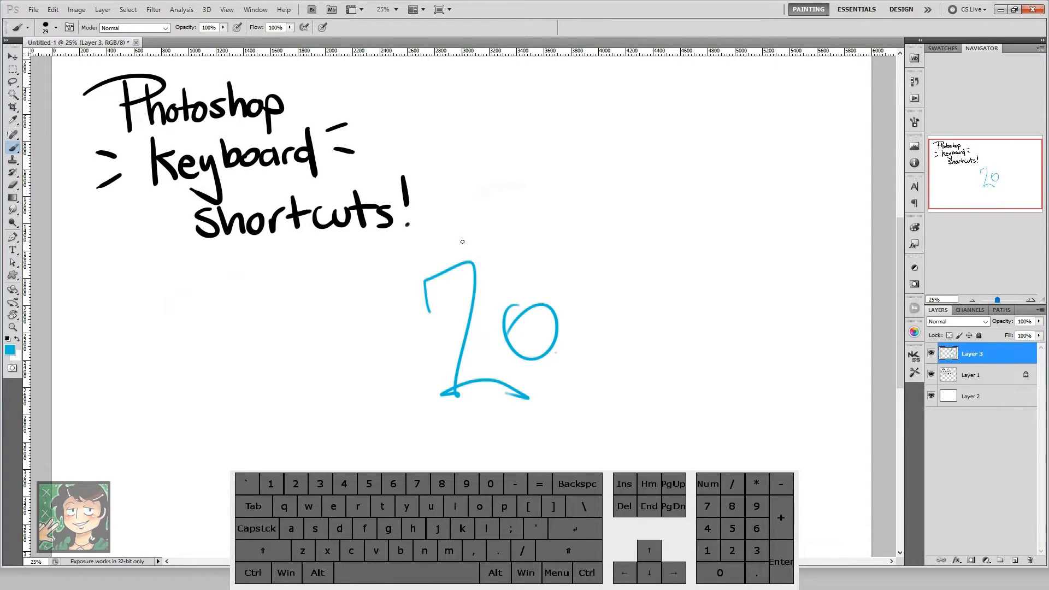
Step: Open Save for Web & Devices despite the large image size, and close it without exporting a file
{"action": "key", "text": "ctrl"}
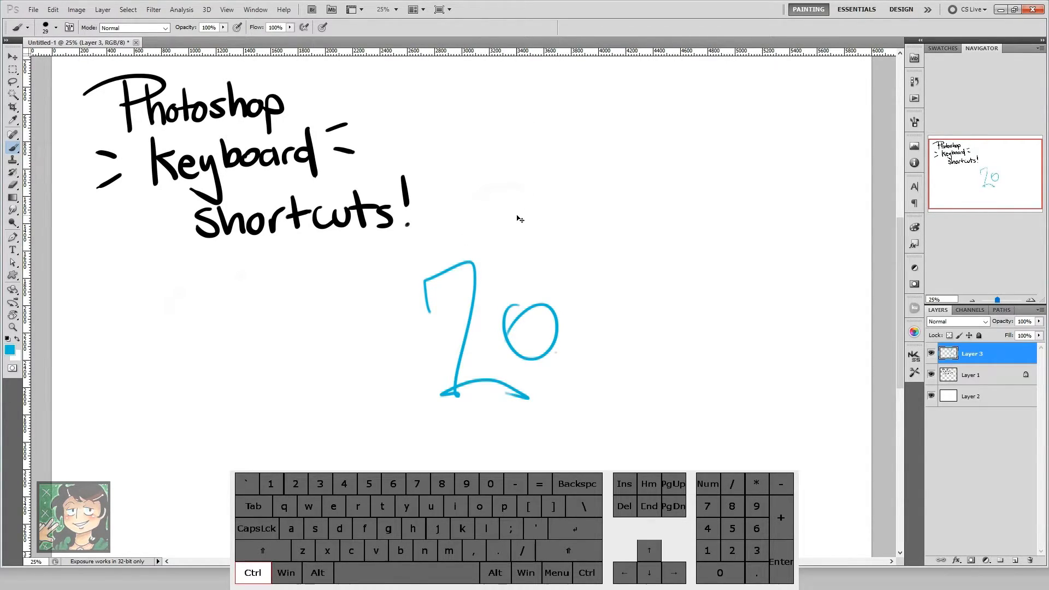
{"action": "key", "text": "alt"}
{"action": "key", "text": "shift"}
{"action": "key", "text": "ctrl+alt+shift+s"}
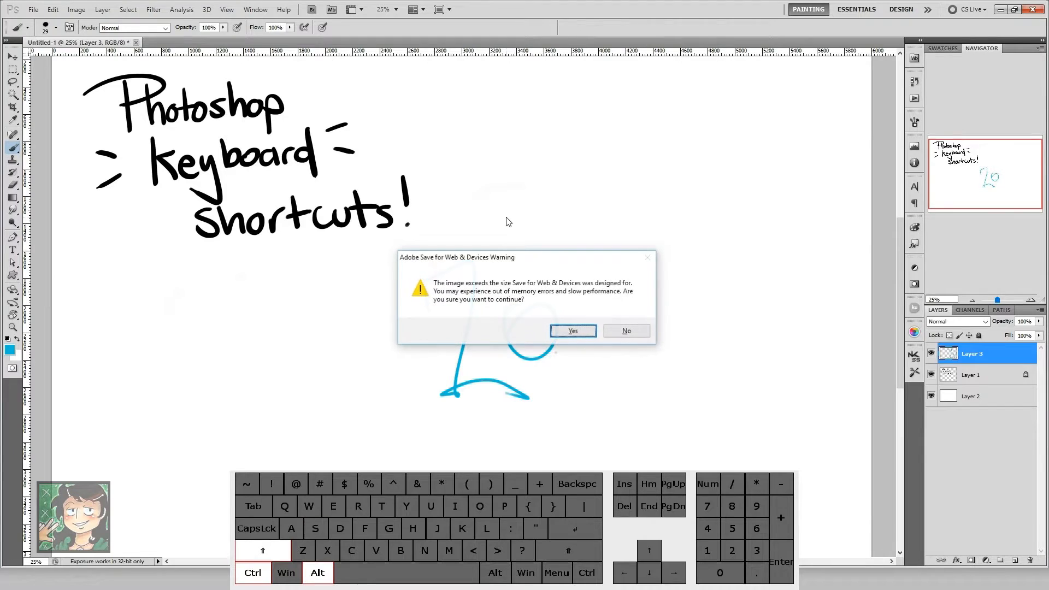
{"action": "left_click", "coordinate": [565, 332]}
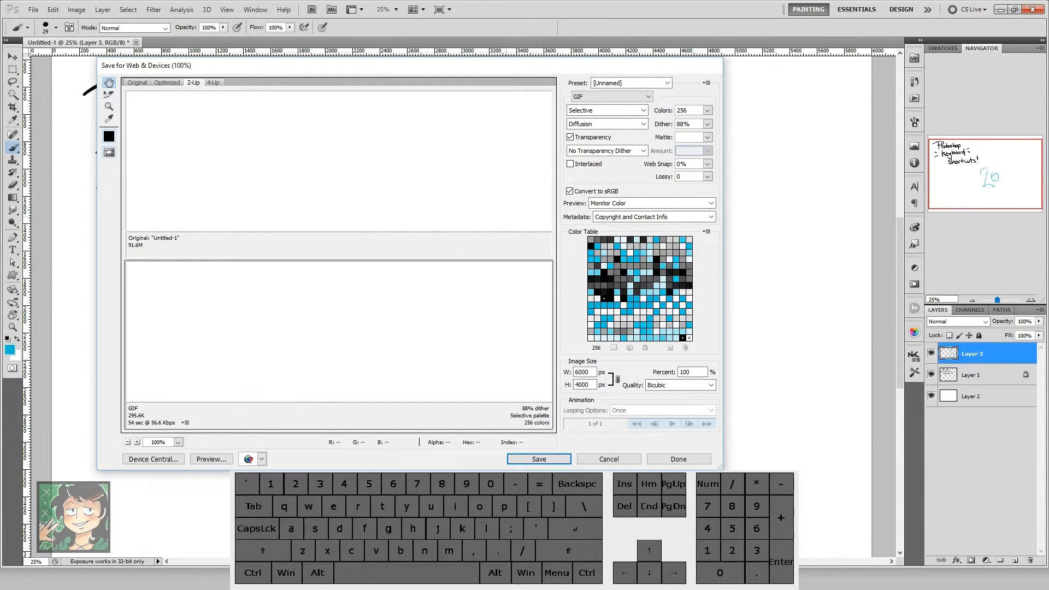
{"action": "left_click", "coordinate": [665, 465]}
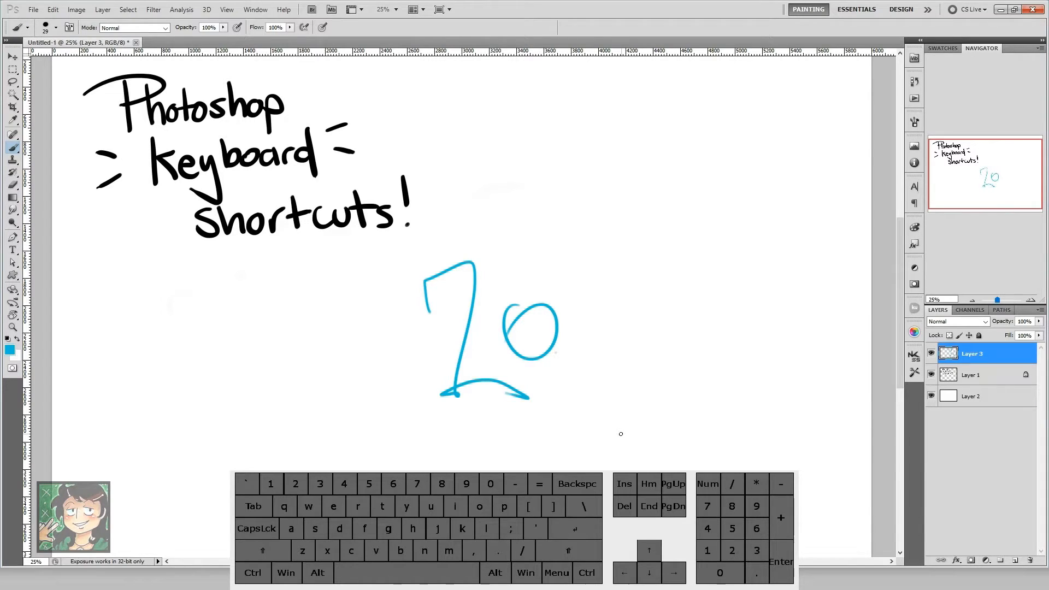
Step: Bring up and cancel the Open dialog, and close the current document without saving its changes
{"action": "key", "text": "ctrl+o"}
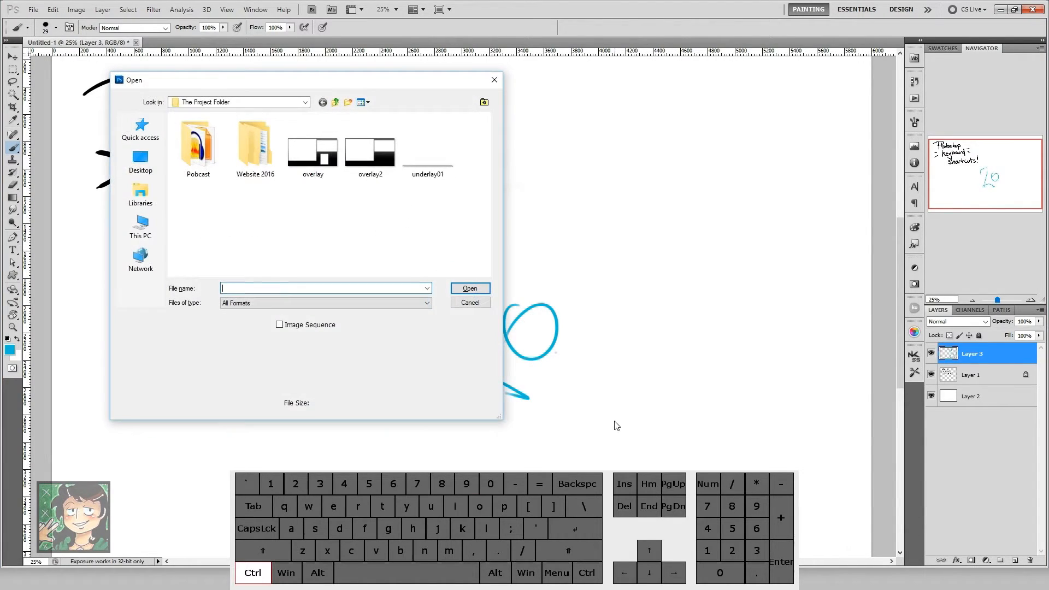
{"action": "left_click", "coordinate": [466, 304]}
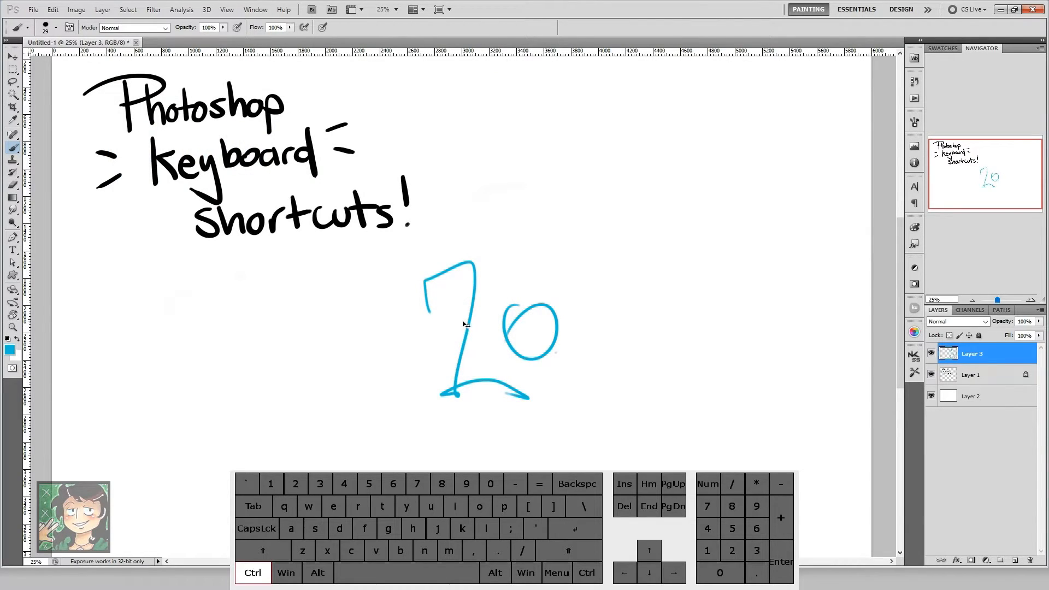
{"action": "key", "text": "ctrl+w"}
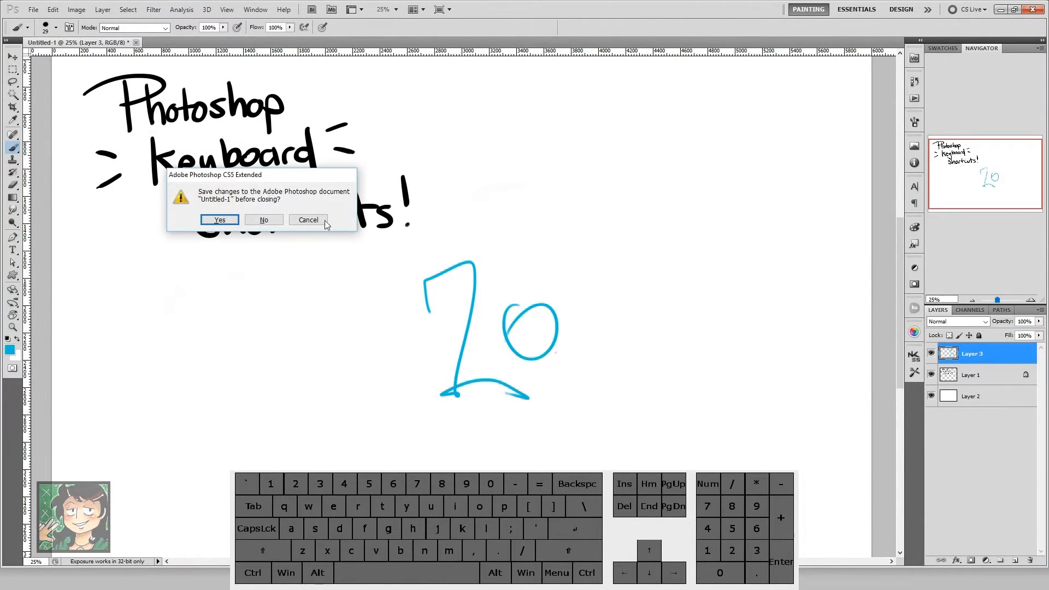
{"action": "left_click", "coordinate": [265, 220]}
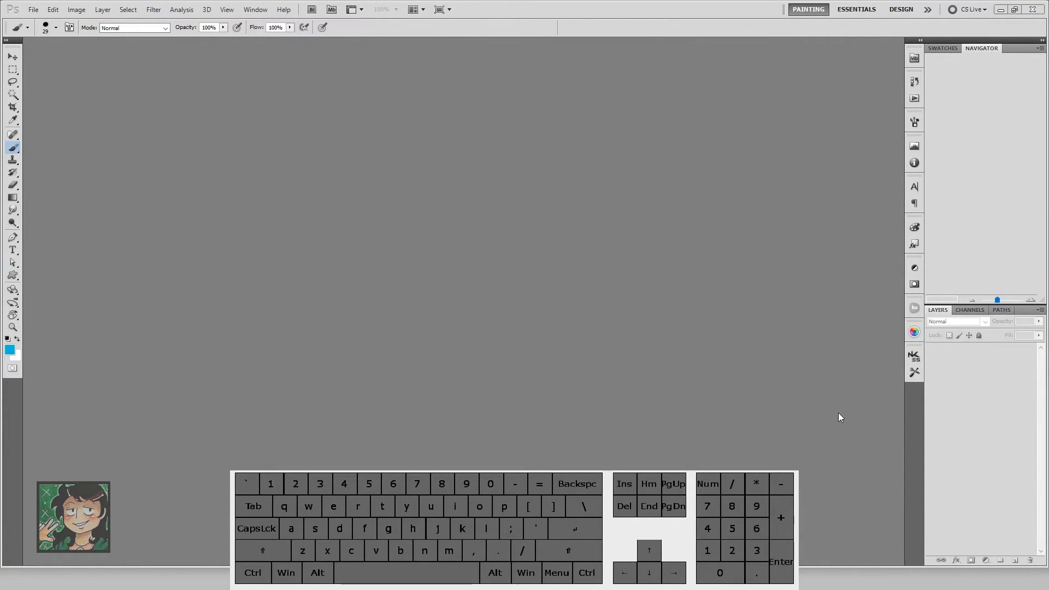
Step: Create a new document from the 6000 px X 4000 px preset
{"action": "left_click", "coordinate": [691, 195]}
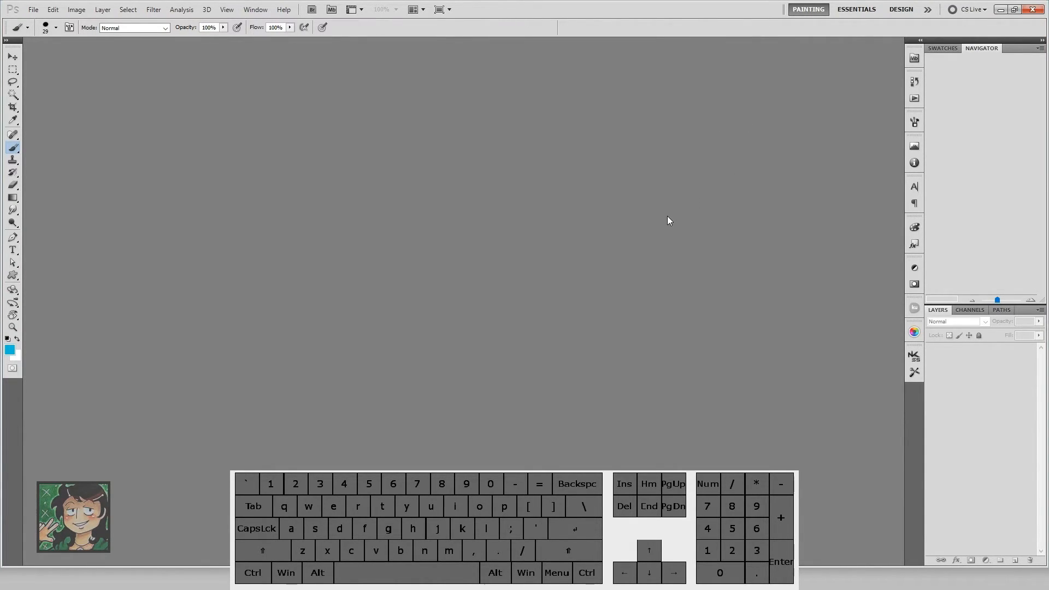
{"action": "key", "text": "ctrl+n"}
{"action": "left_click", "coordinate": [616, 230]}
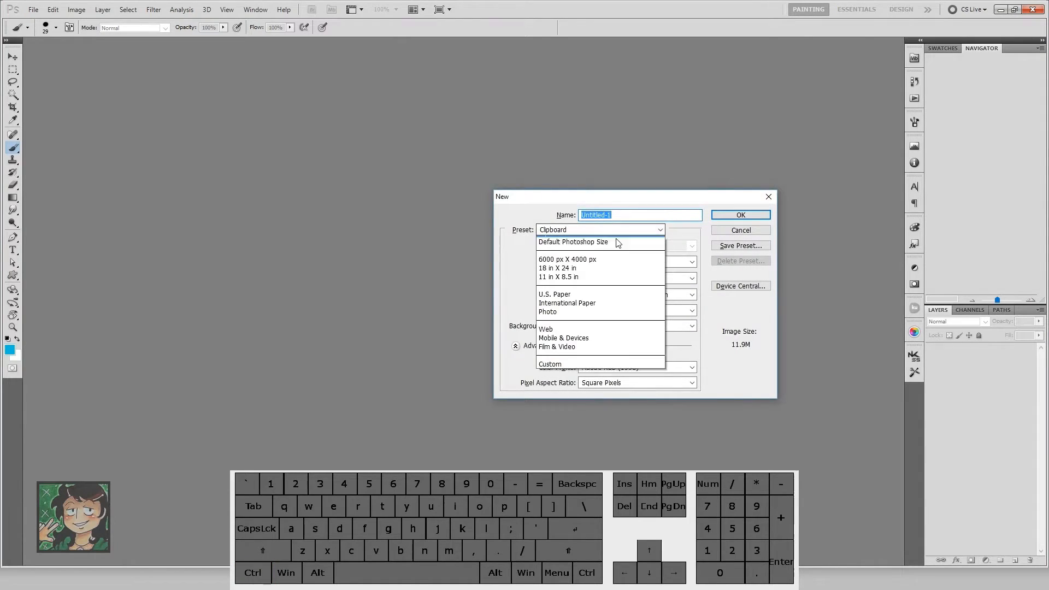
{"action": "left_click", "coordinate": [579, 260]}
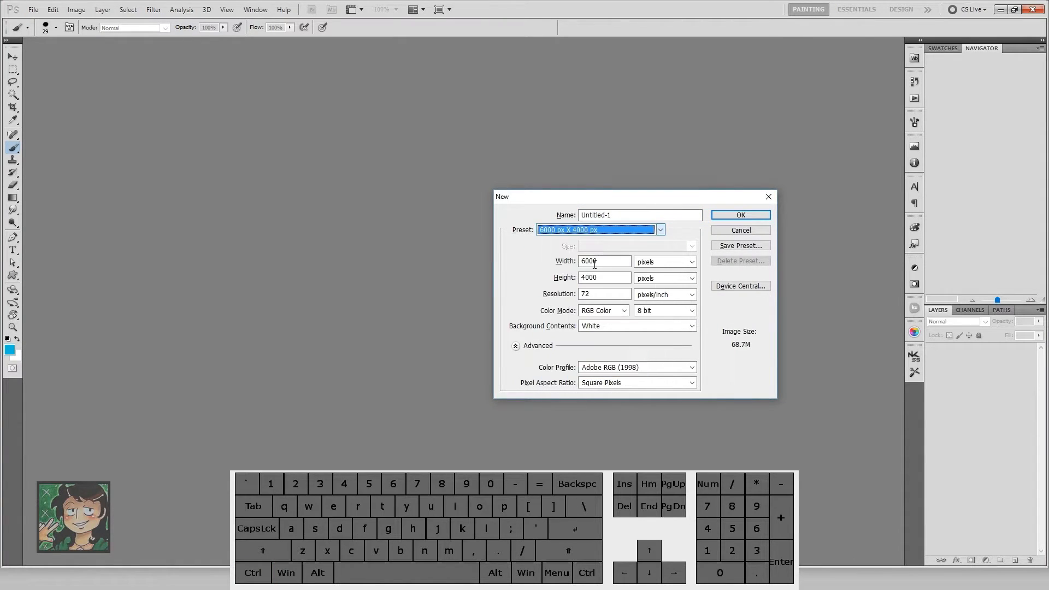
{"action": "left_click", "coordinate": [728, 217]}
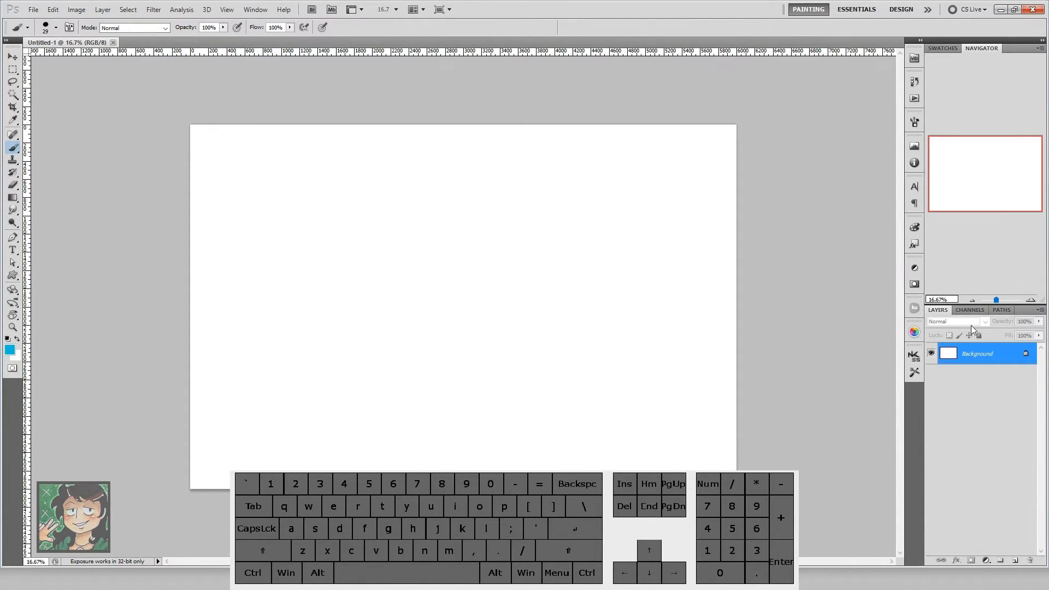
Step: Add two new empty layers above the Background with the default layer settings, keeping the Brush active
{"action": "key", "text": "ctrl"}
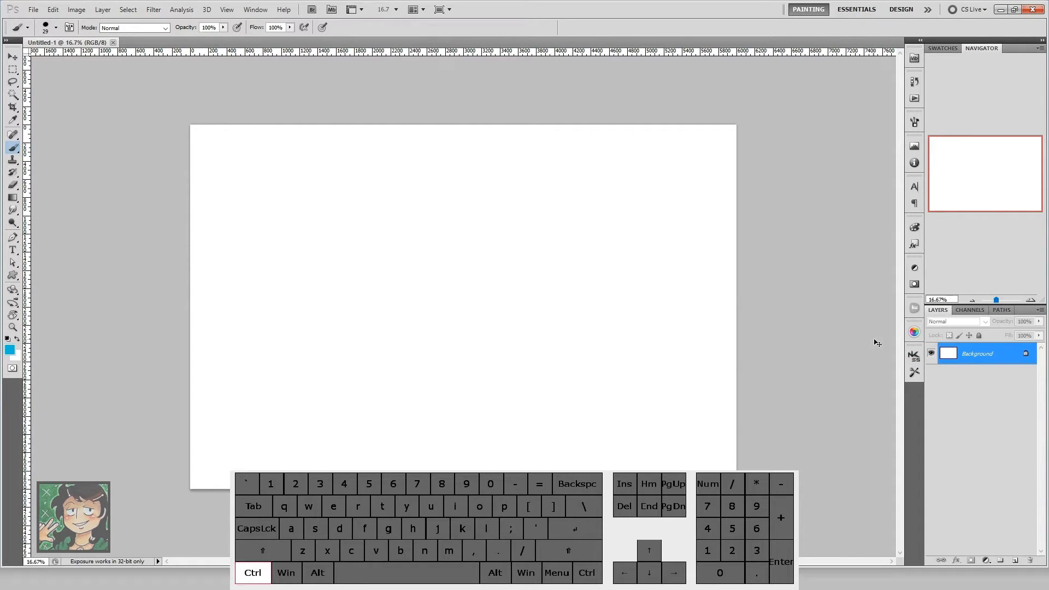
{"action": "key", "text": "shift"}
{"action": "key", "text": "ctrl+shift+n"}
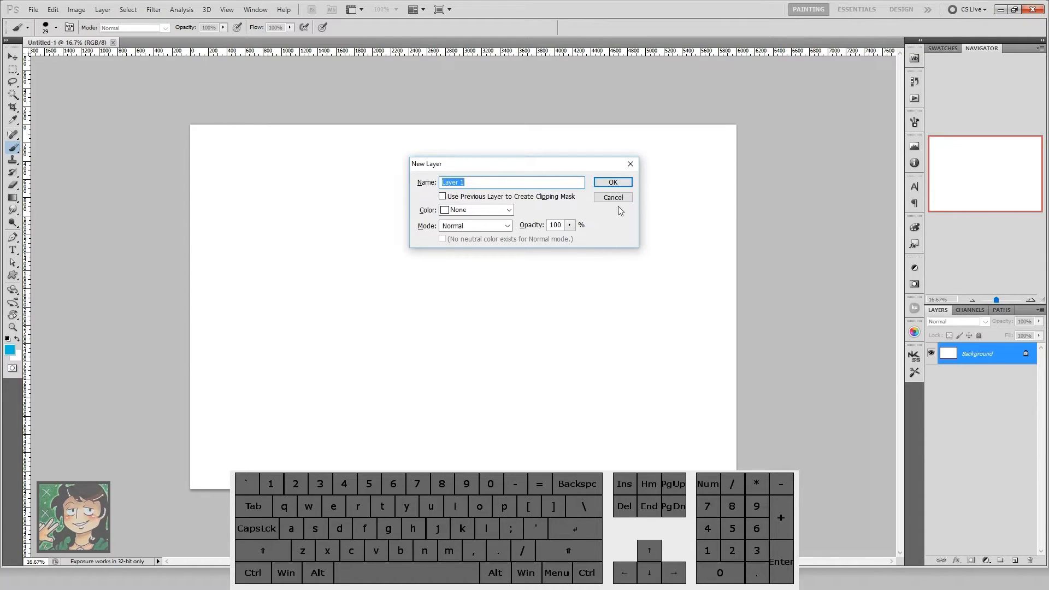
{"action": "left_click", "coordinate": [613, 184]}
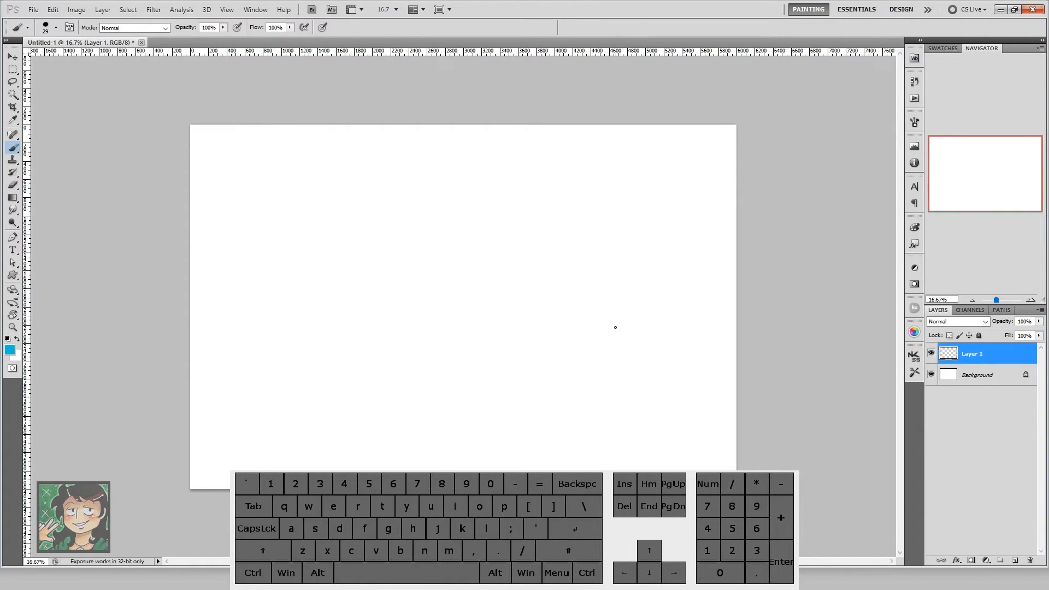
{"action": "key", "text": "n"}
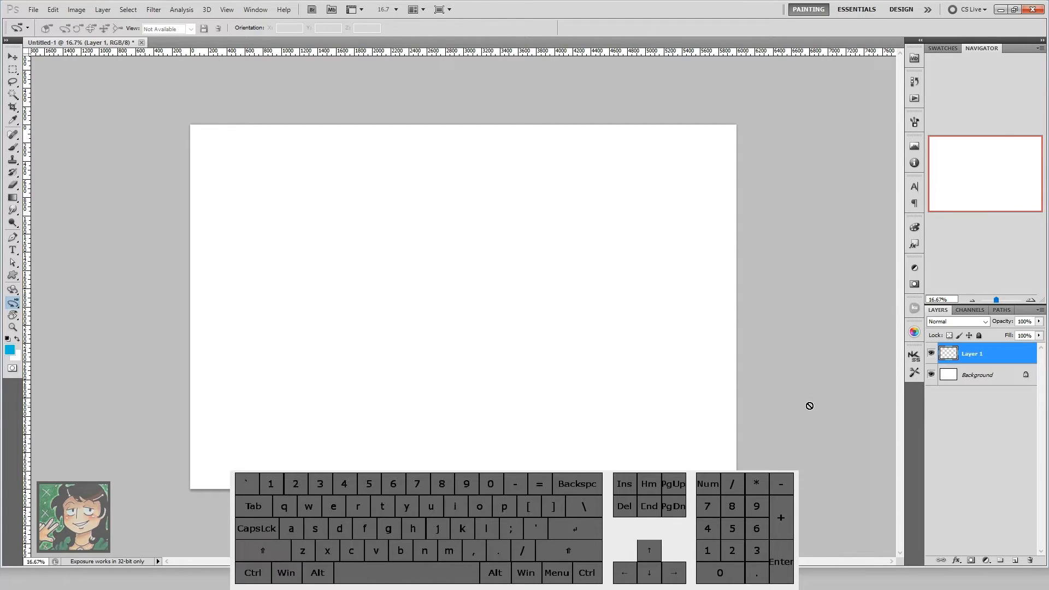
{"action": "key", "text": "b"}
{"action": "key", "text": "ctrl+shift+n"}
{"action": "key", "text": "Return"}
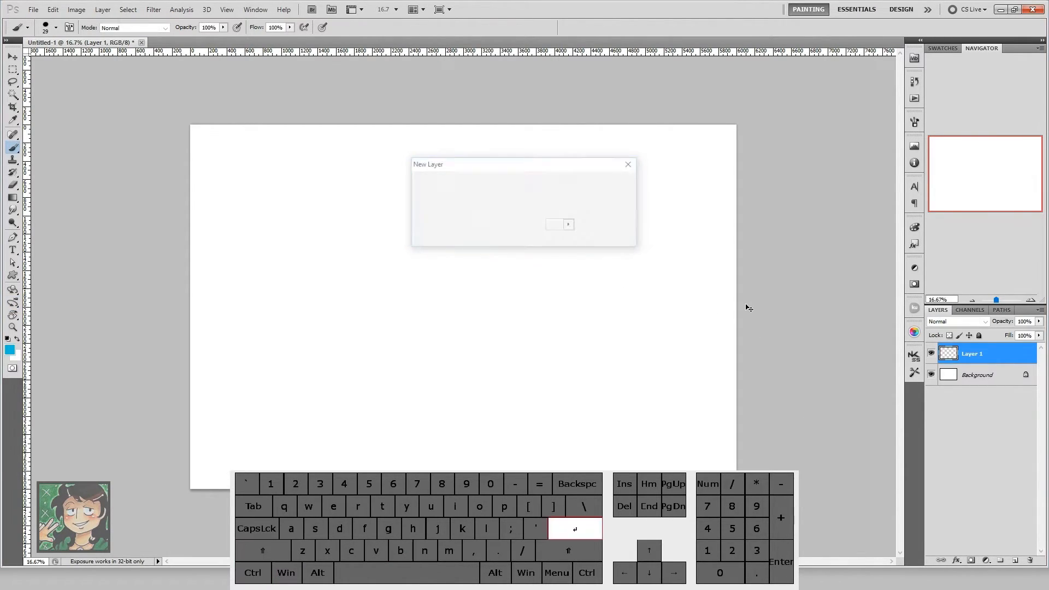
Step: Draw a large blue E near the canvas centre on the topmost layer with the Brush at size 100
{"action": "mouse_move", "coordinate": [424, 244]}
{"action": "left_mouse_down"}
{"action": "mouse_move", "coordinate": [436, 237]}
{"action": "mouse_move", "coordinate": [425, 245]}
{"action": "mouse_move", "coordinate": [433, 307]}
{"action": "mouse_move", "coordinate": [448, 306]}
{"action": "left_mouse_up"}
{"action": "left_click_drag", "start_coordinate": [394, 271], "coordinate": [452, 265]}
{"action": "left_click_drag", "start_coordinate": [443, 224], "coordinate": [394, 223]}
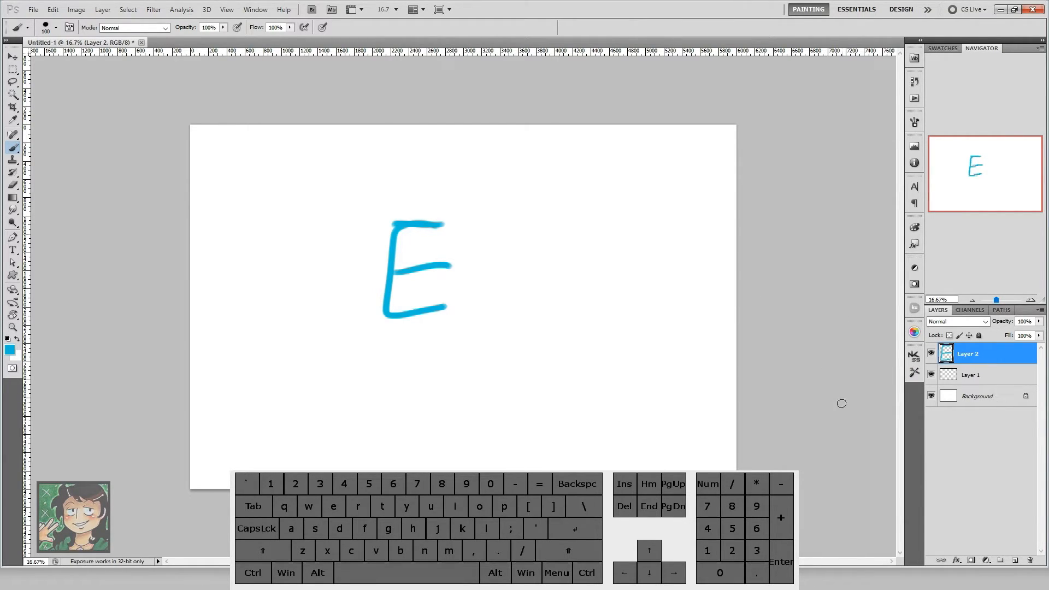
Step: Merge the E layer down twice until it joins the Background, and undo both merges
{"action": "key", "text": "ctrl"}
{"action": "key", "text": "ctrl+e"}
{"action": "key", "text": "ctrl"}
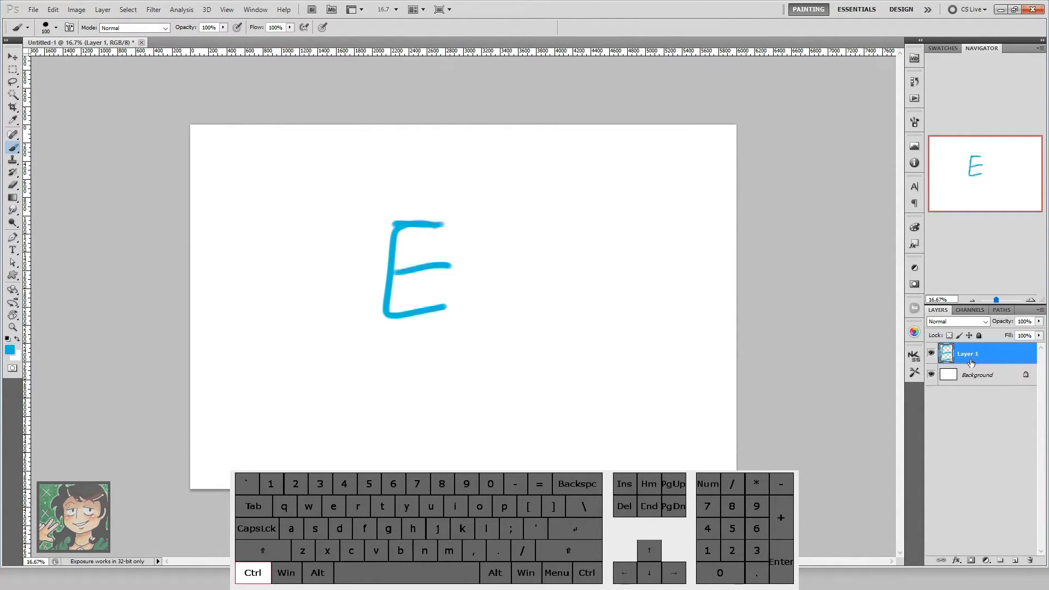
{"action": "key", "text": "ctrl+e"}
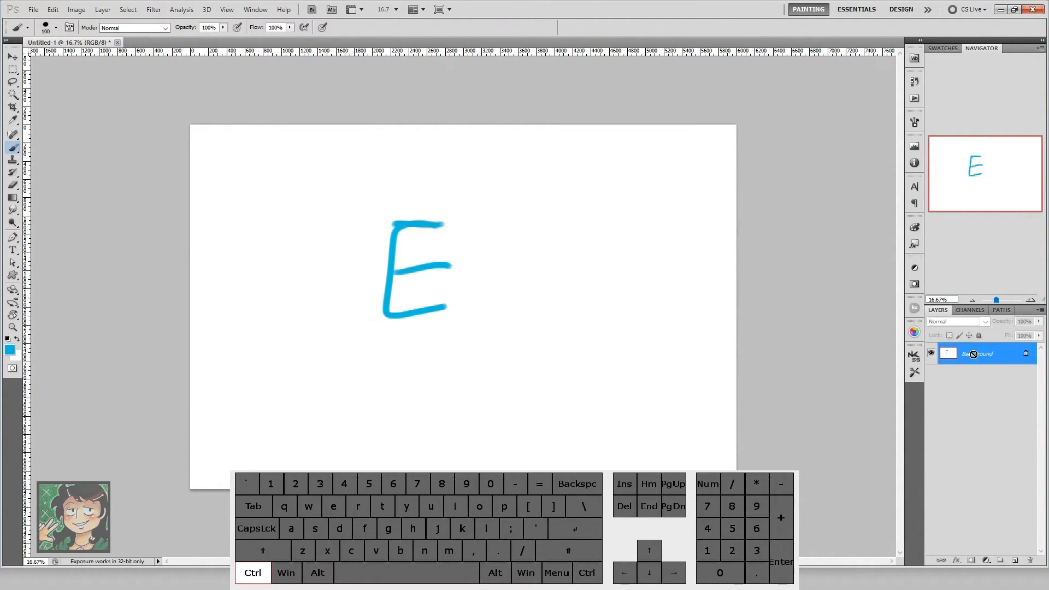
{"action": "key", "text": "ctrl+alt+z"}
{"action": "key", "text": "ctrl+alt+z"}
Step: Add a new layer directly above Layer 1 and draw a blue lowercase f on it, below and to the right of the E
{"action": "left_click", "coordinate": [985, 381]}
{"action": "left_click", "coordinate": [1016, 561]}
{"action": "mouse_move", "coordinate": [595, 355]}
{"action": "left_mouse_down"}
{"action": "mouse_move", "coordinate": [562, 415]}
{"action": "mouse_move", "coordinate": [568, 426]}
{"action": "left_mouse_up"}
{"action": "left_click_drag", "start_coordinate": [540, 405], "coordinate": [610, 392]}
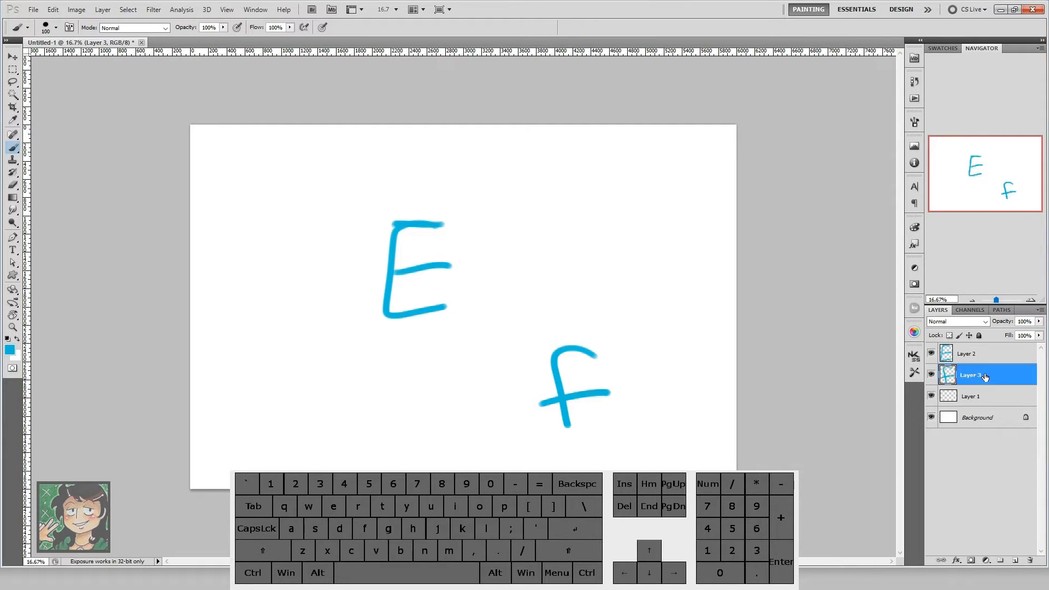
Step: Merge the f layer down into Layer 1 and undo the merge
{"action": "key", "text": "ctrl+e"}
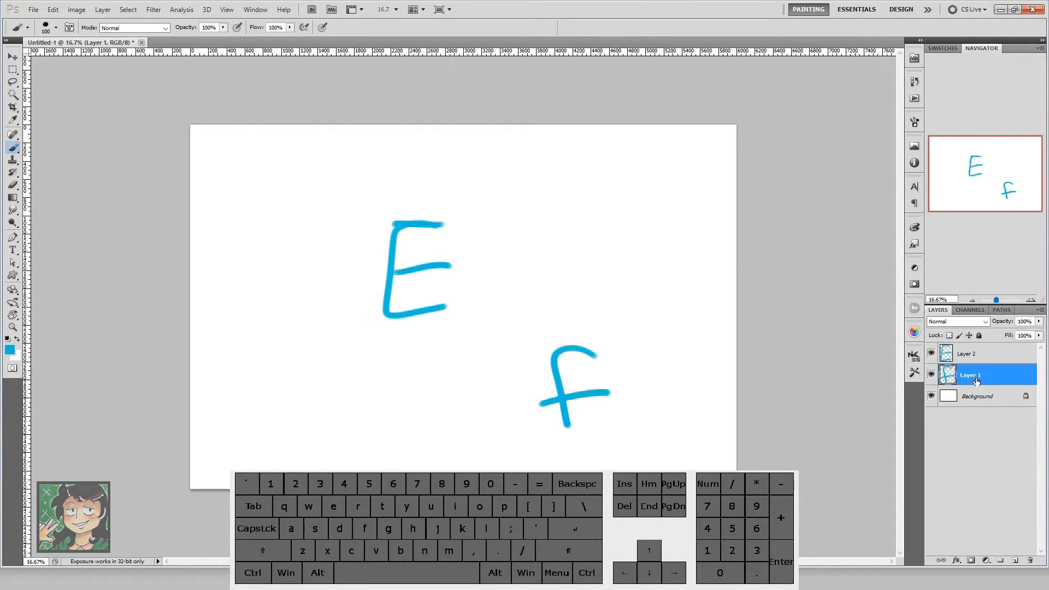
{"action": "key", "text": "ctrl+z"}
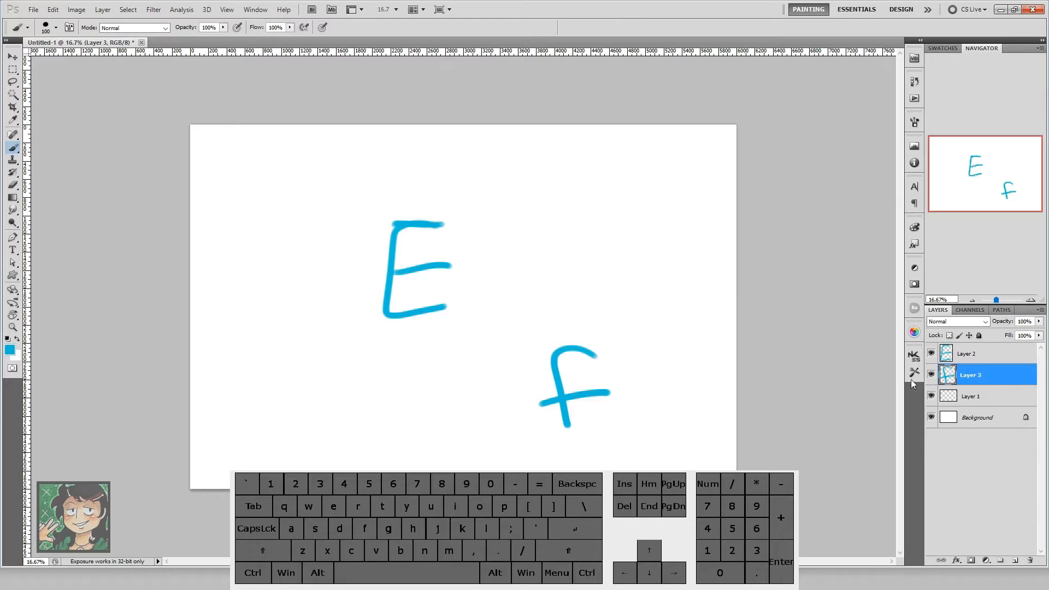
Step: Select Layer 2 and Layer 3 and stamp them into a merged copy above the originals
{"action": "left_click", "coordinate": [970, 354]}
{"action": "left_click", "coordinate": [973, 375], "text": "shift"}
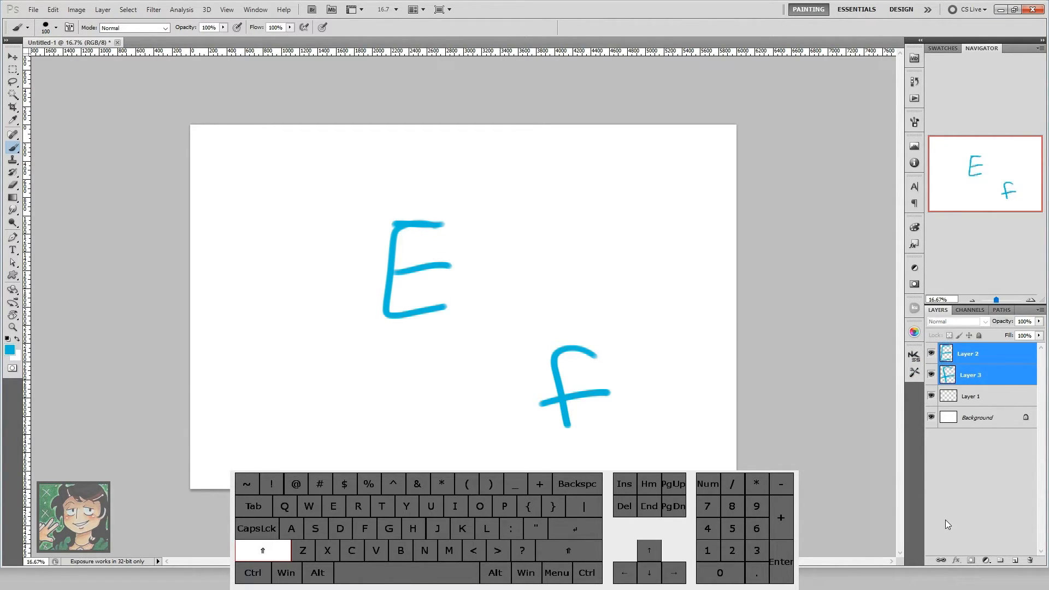
{"action": "left_click", "coordinate": [982, 356]}
{"action": "left_click", "coordinate": [982, 379], "text": "shift"}
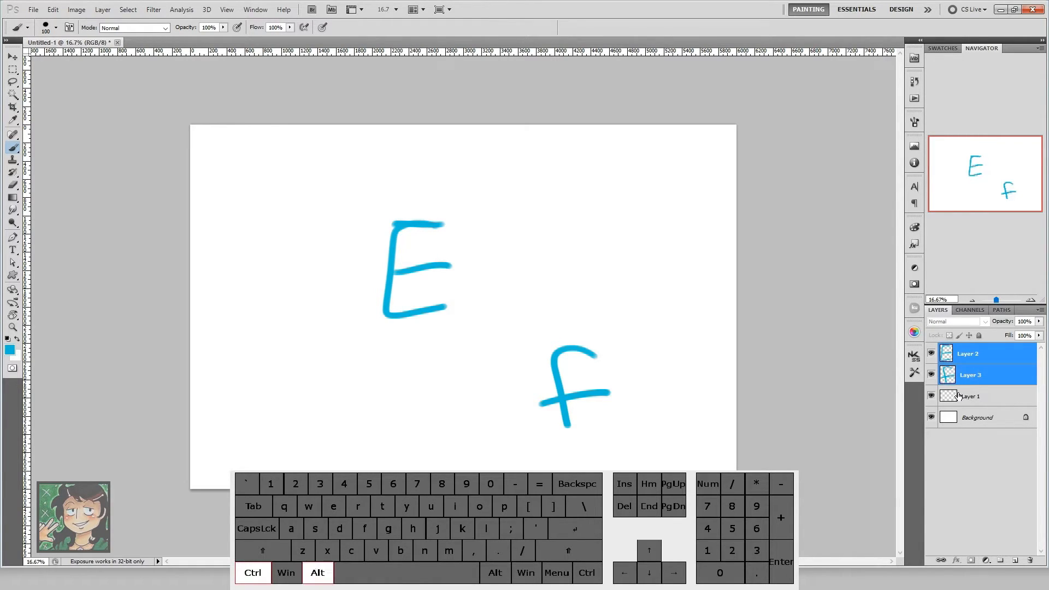
{"action": "key", "text": "ctrl+alt+e"}
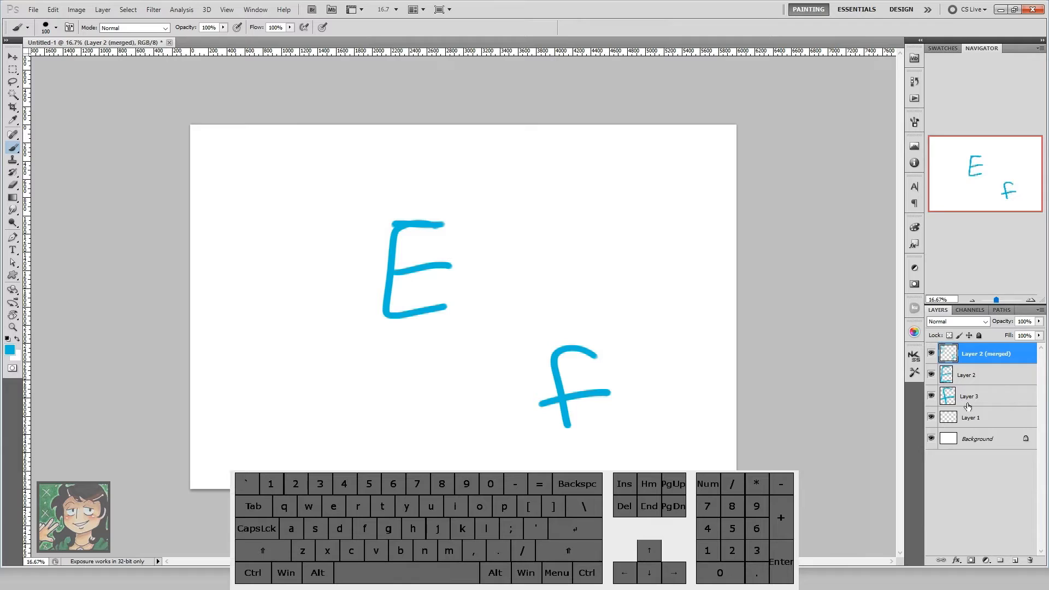
Step: Compare the merged copy with Layer 2 and Layer 3 by toggling their visibility, and delete the merged copy
{"action": "left_click_drag", "start_coordinate": [931, 375], "coordinate": [931, 396]}
{"action": "left_click", "coordinate": [931, 354]}
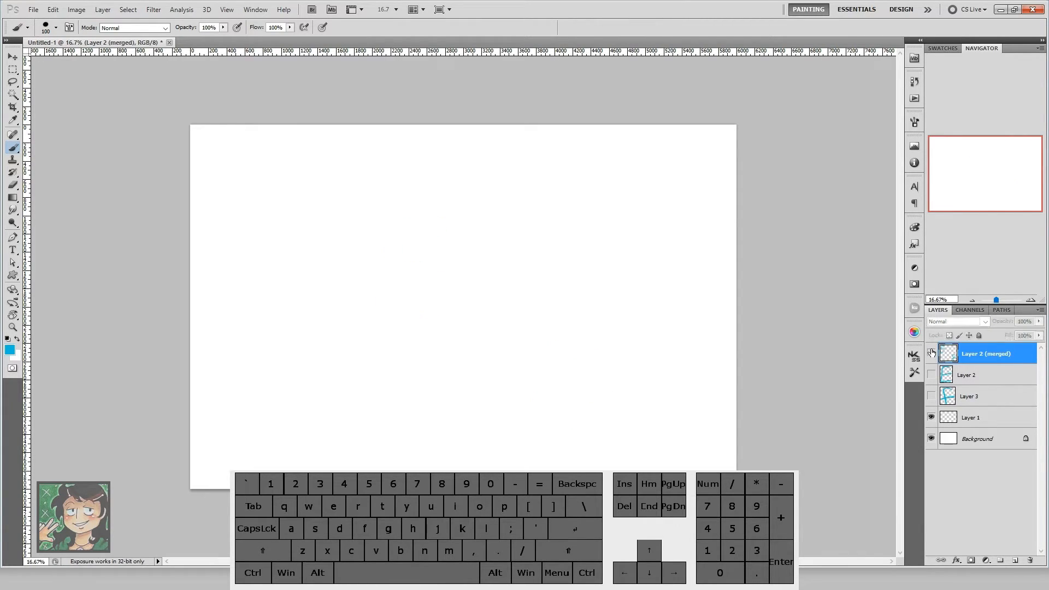
{"action": "left_click", "coordinate": [931, 353]}
{"action": "left_click", "coordinate": [969, 379]}
{"action": "left_click", "coordinate": [974, 396]}
{"action": "left_click", "coordinate": [975, 379]}
{"action": "left_click", "coordinate": [976, 397]}
{"action": "left_click", "coordinate": [978, 382]}
{"action": "left_click", "coordinate": [977, 396]}
{"action": "left_click", "coordinate": [972, 361]}
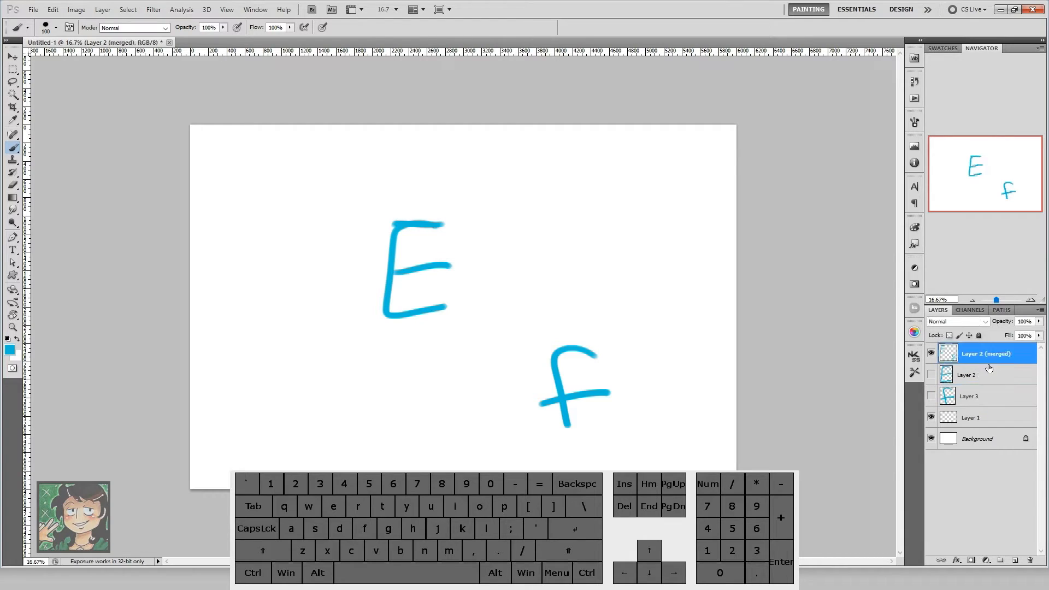
{"action": "left_click", "coordinate": [932, 376]}
{"action": "left_click", "coordinate": [932, 397]}
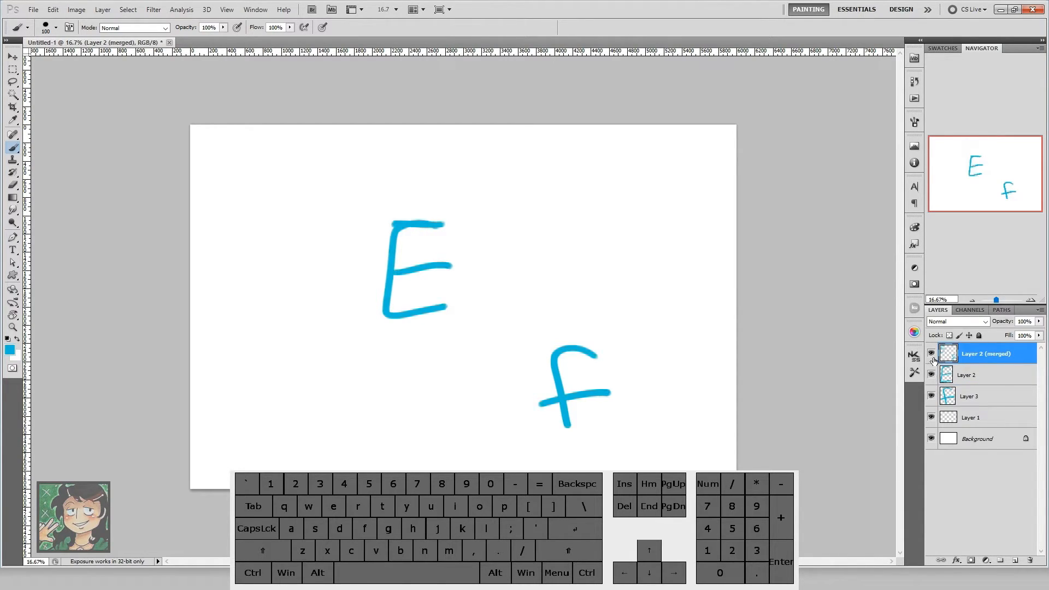
{"action": "key", "text": "Delete"}
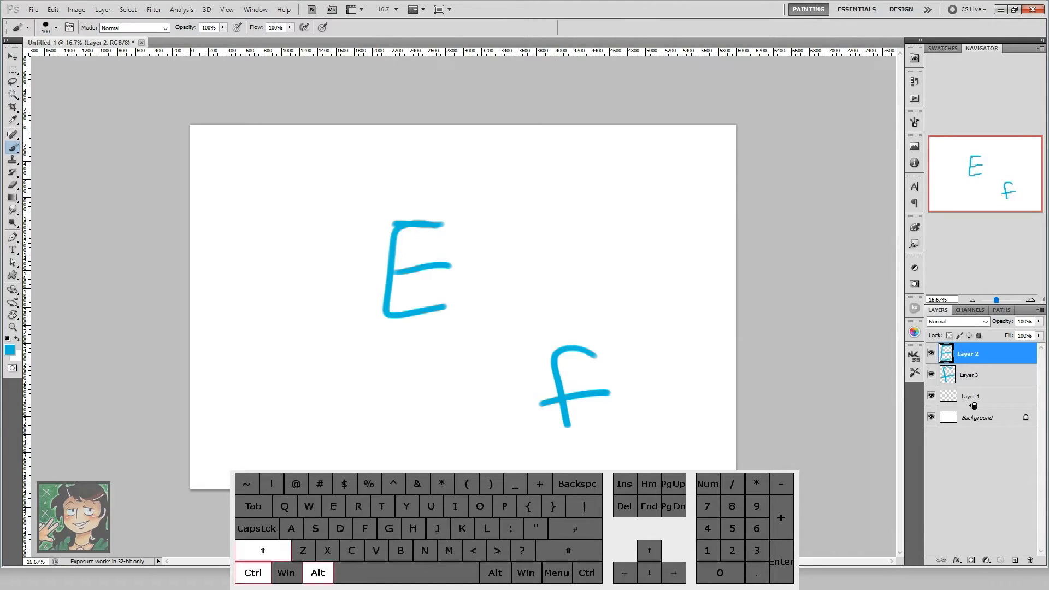
Step: Stamp all visible layers into a new top layer, compare it with the layers beneath, and delete it
{"action": "key", "text": "ctrl+shift+alt+e"}
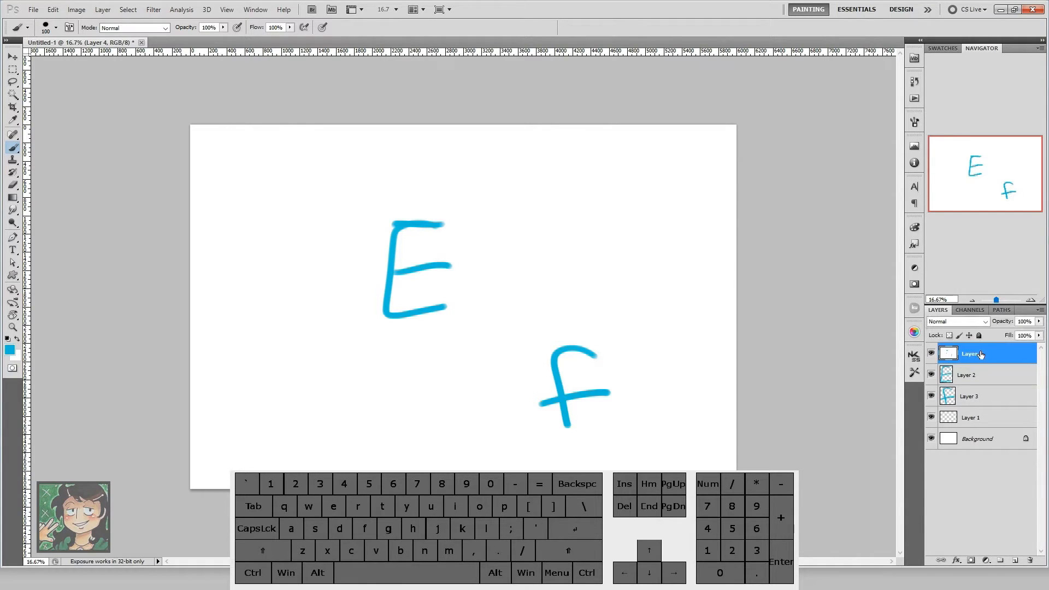
{"action": "left_click_drag", "start_coordinate": [931, 374], "coordinate": [932, 439]}
{"action": "left_click_drag", "start_coordinate": [931, 375], "coordinate": [931, 447]}
{"action": "left_click", "coordinate": [932, 354]}
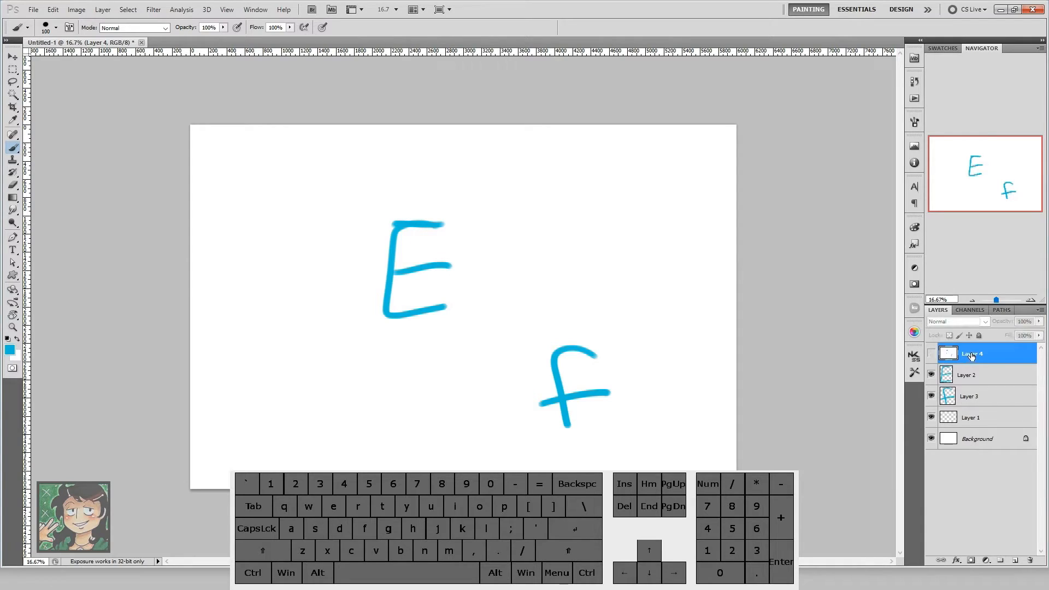
{"action": "key", "text": "Delete"}
Step: Add a new top layer and draw an orange-red X on it, above the f and beside the E
{"action": "key", "text": "ctrl+z"}
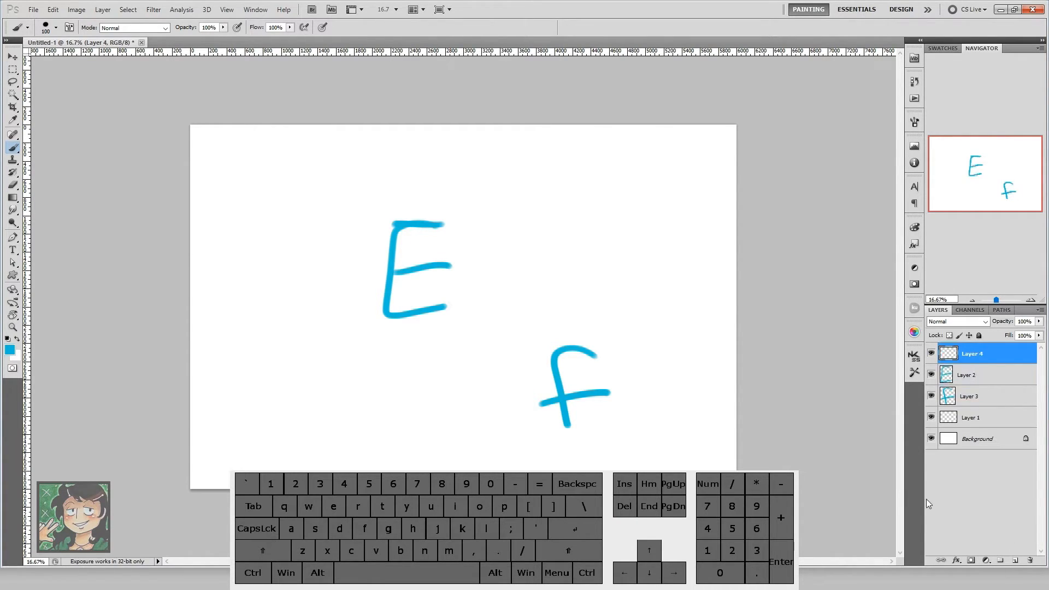
{"action": "left_click", "coordinate": [10, 351]}
{"action": "left_click", "coordinate": [785, 283]}
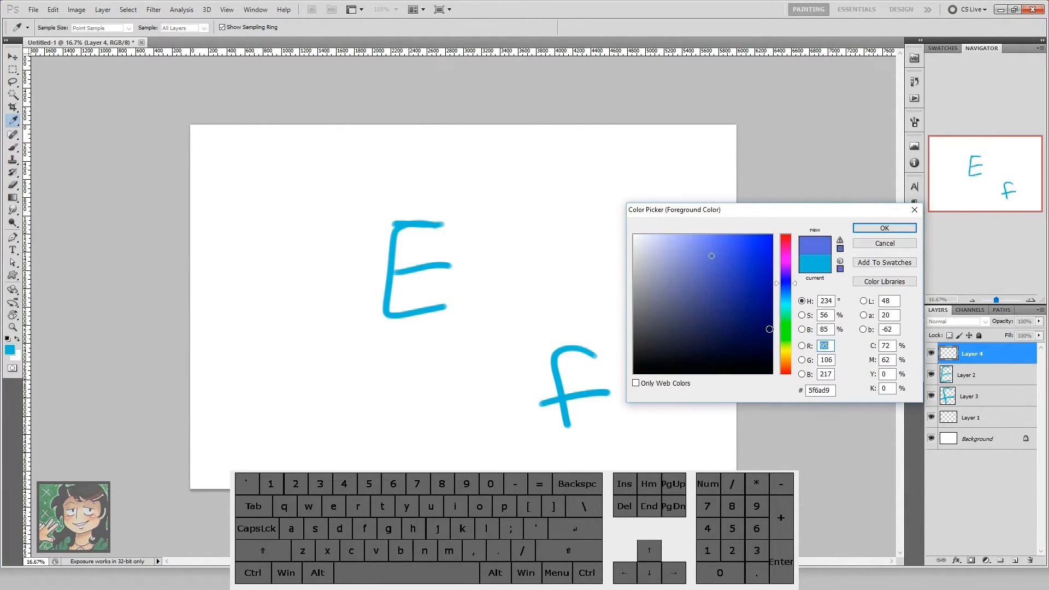
{"action": "left_click", "coordinate": [785, 368]}
{"action": "left_click", "coordinate": [747, 279]}
{"action": "left_click", "coordinate": [869, 233]}
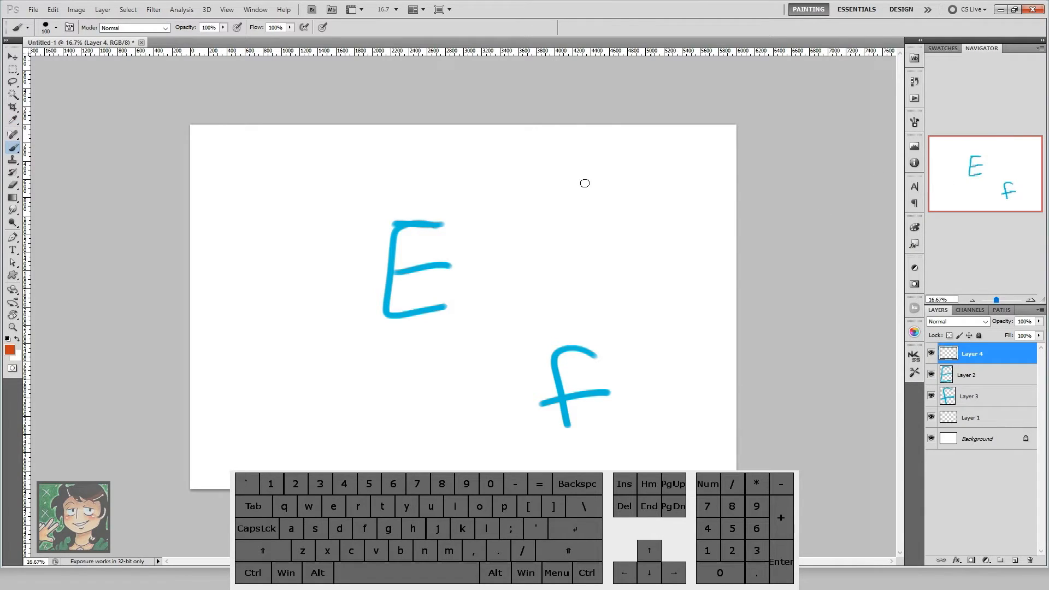
{"action": "left_click_drag", "start_coordinate": [544, 194], "coordinate": [600, 251]}
{"action": "left_click_drag", "start_coordinate": [529, 266], "coordinate": [612, 182]}
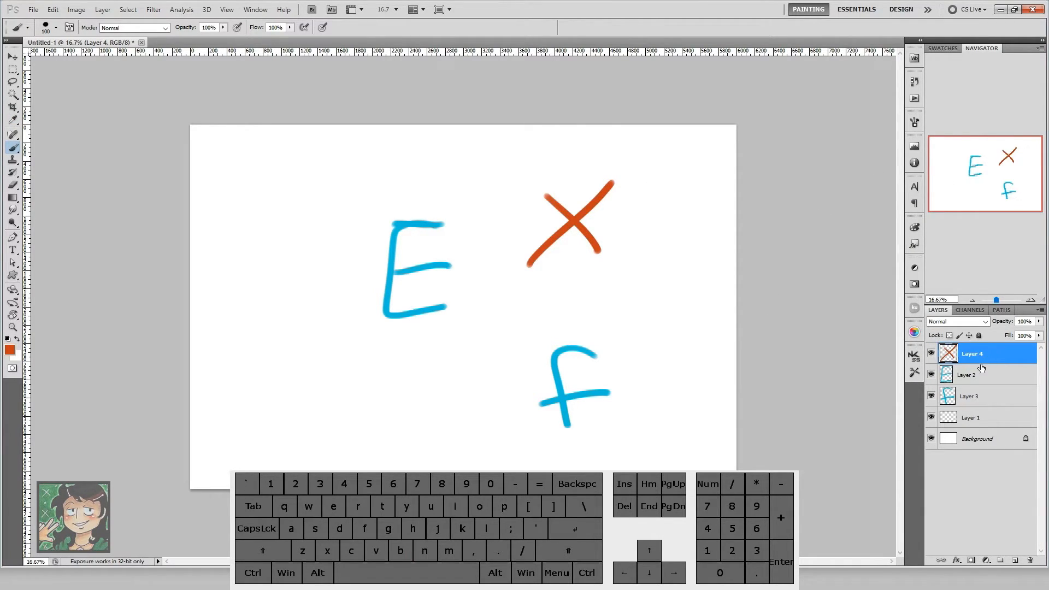
Step: Hide the X layer, stamp the visible layers into a new top layer, and delete the stamped layer
{"action": "left_click", "coordinate": [931, 354]}
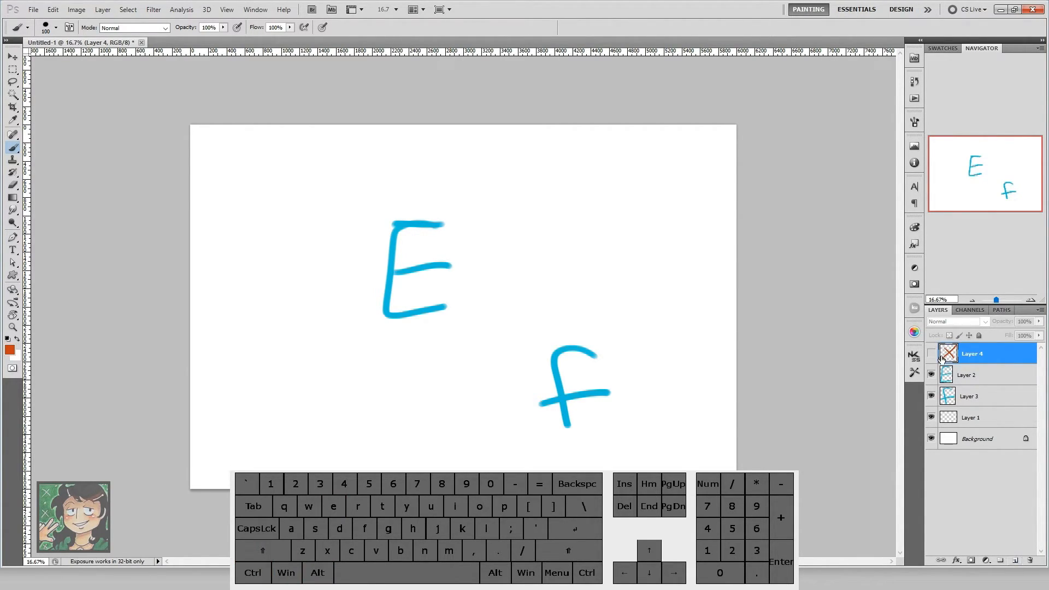
{"action": "key", "text": "ctrl+alt+shift+e"}
{"action": "left_click", "coordinate": [1016, 559]}
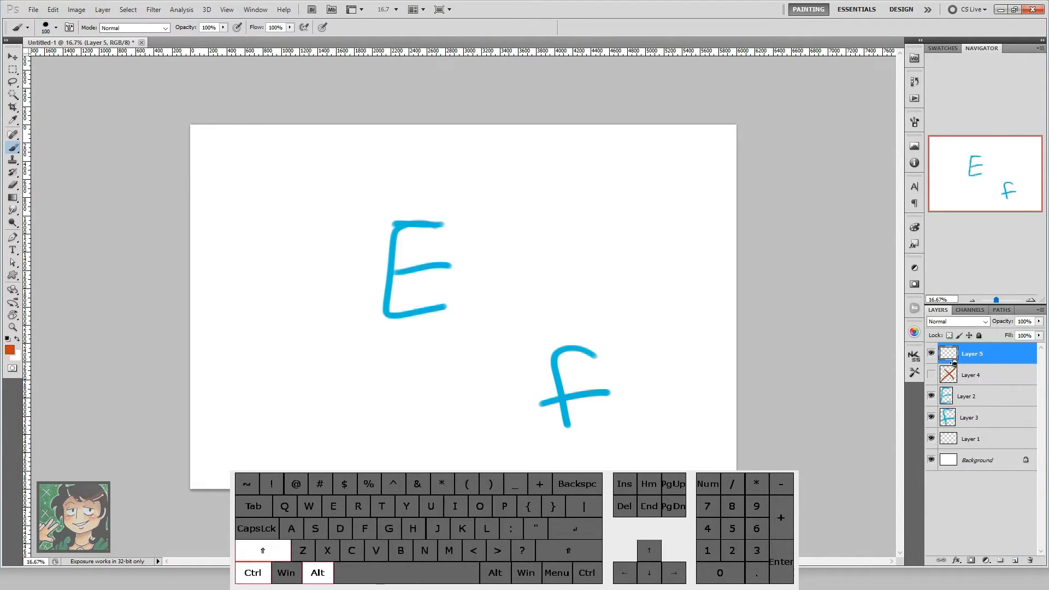
{"action": "key", "text": "ctrl+alt+shift+e"}
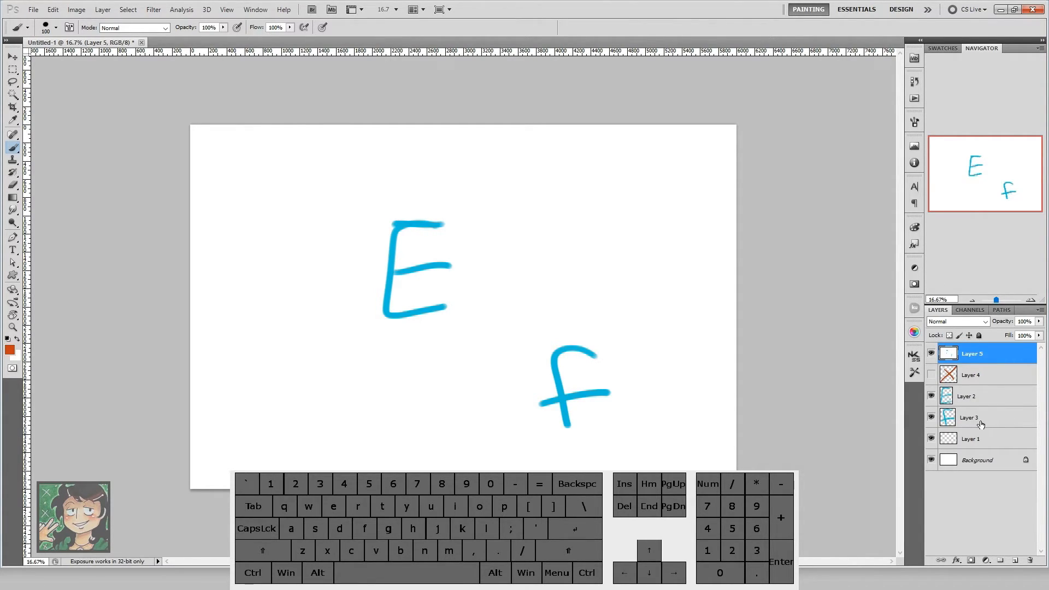
{"action": "key", "text": "Delete"}
Step: Select the hidden X layer together with Layer 2 and Layer 3 and stamp them into a merged copy
{"action": "left_click", "coordinate": [983, 381]}
{"action": "left_click", "coordinate": [973, 356]}
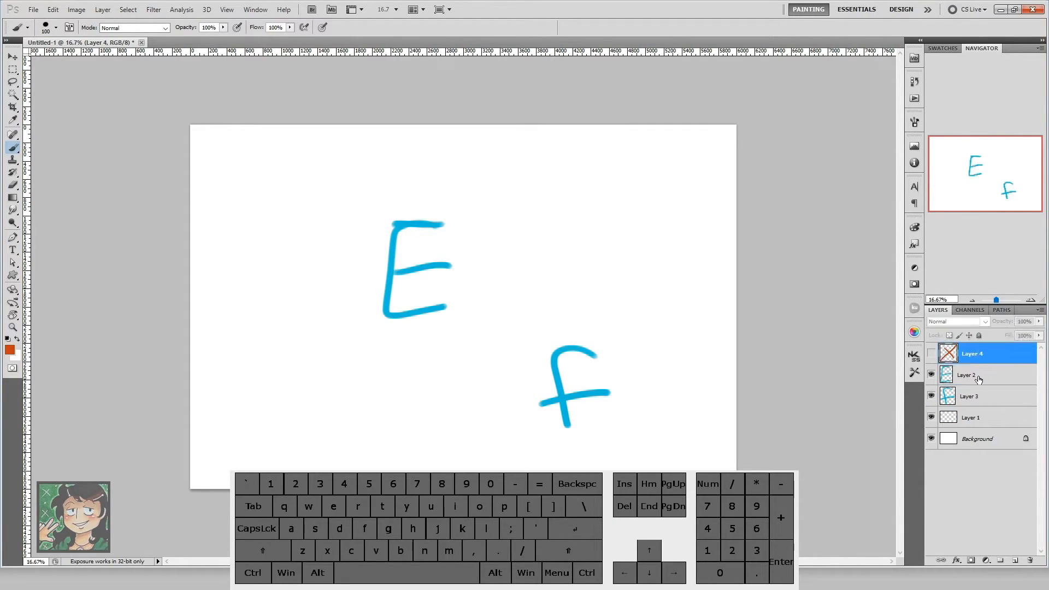
{"action": "left_click", "coordinate": [978, 378], "text": "shift"}
{"action": "left_click", "coordinate": [979, 399], "text": "shift"}
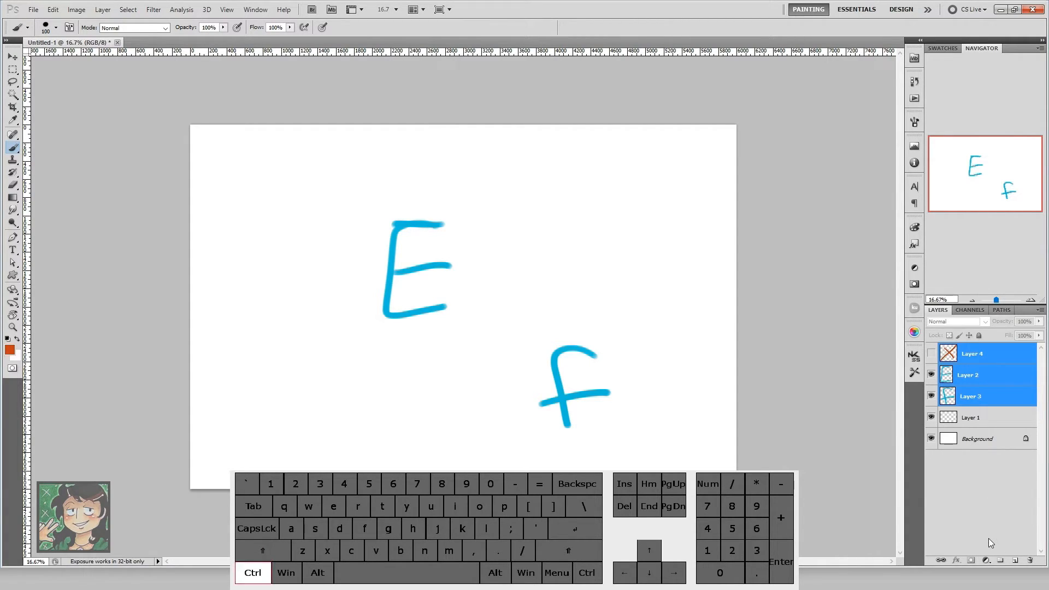
{"action": "key", "text": "ctrl+alt+e"}
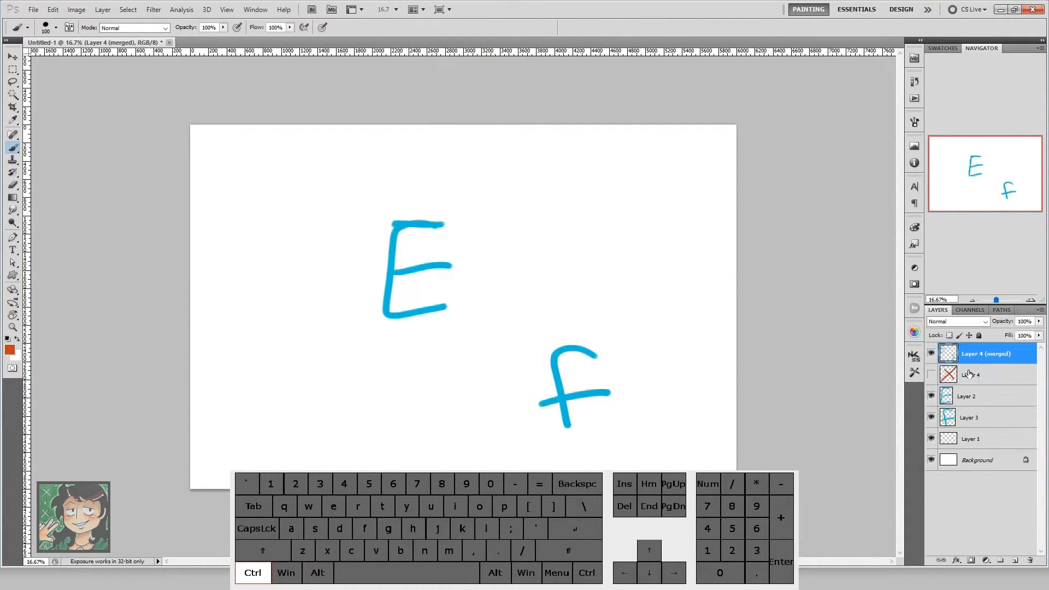
Step: Select all layers above the Background, merge the visible ones into the Background, and undo the merge
{"action": "left_click", "coordinate": [976, 375]}
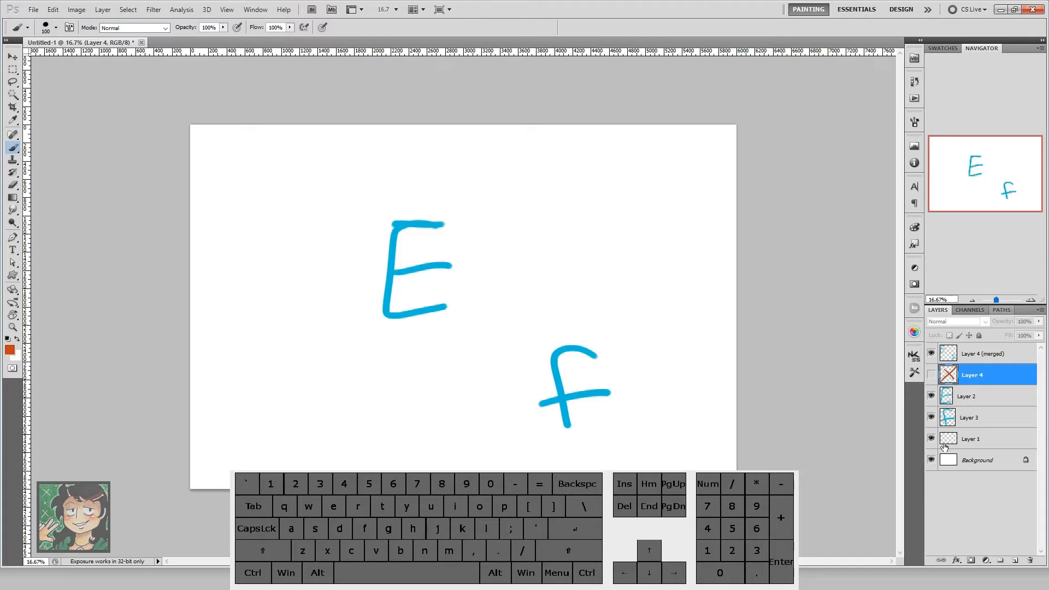
{"action": "left_click", "coordinate": [1004, 358]}
{"action": "left_click", "coordinate": [990, 439], "text": "shift"}
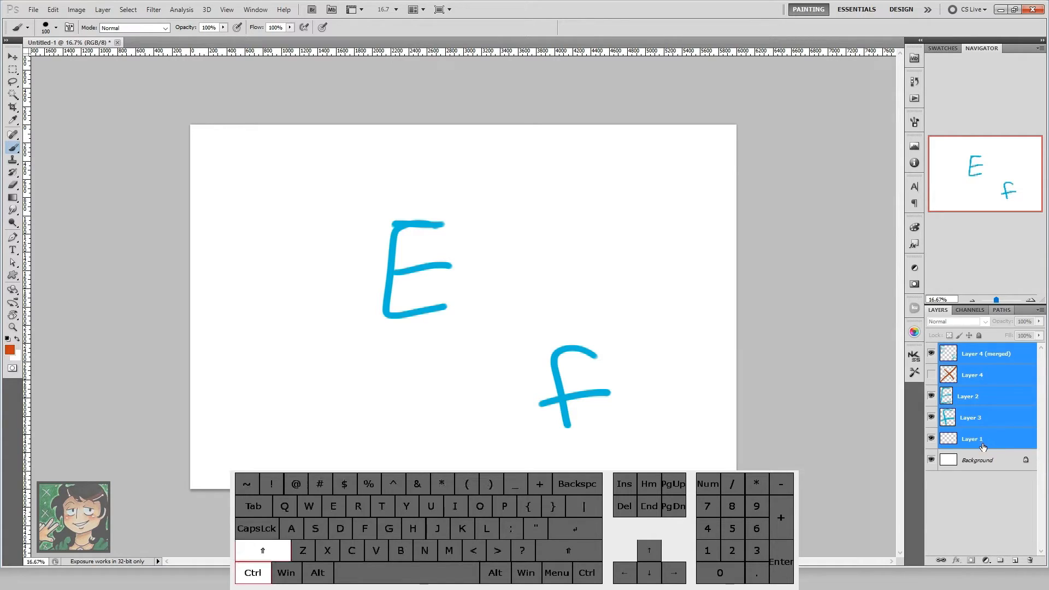
{"action": "key", "text": "ctrl+shift+e"}
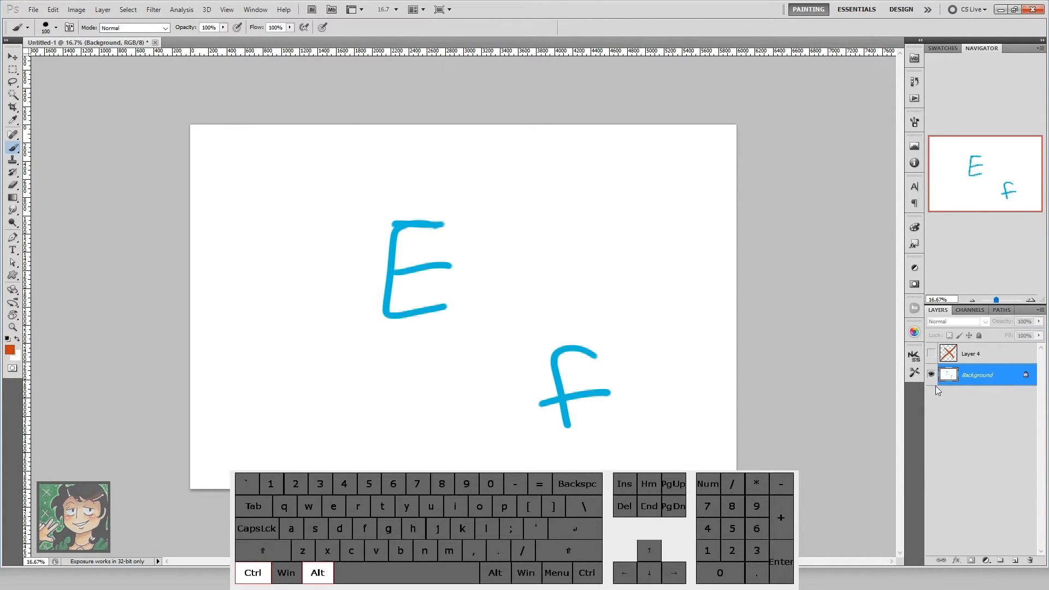
{"action": "key", "text": "ctrl+alt+e"}
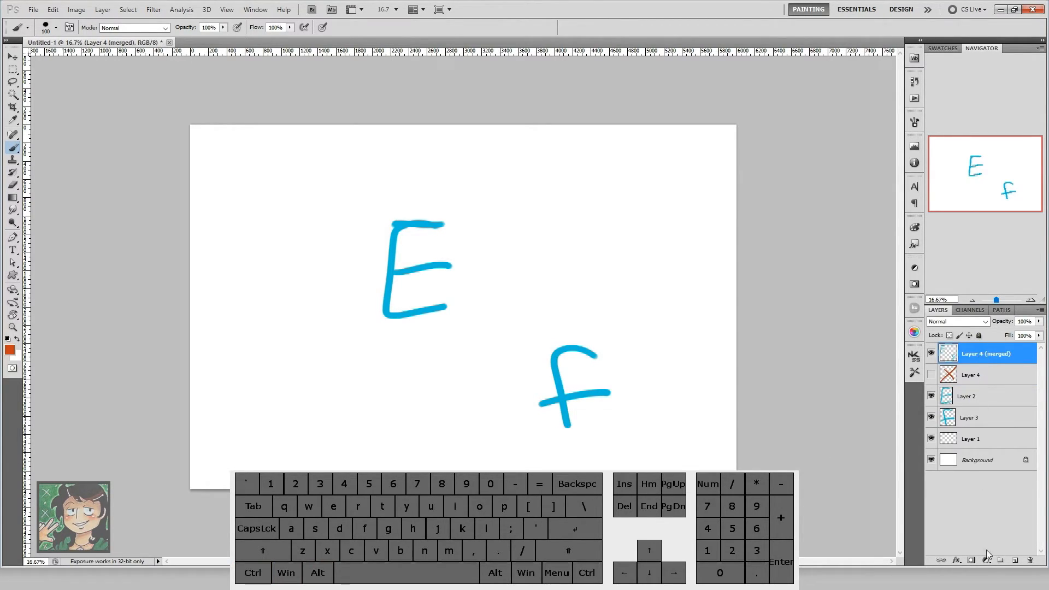
Step: Add two blank top layers, then merge Layer 2 with Layer 3 and merge all visible layers, undoing each merge
{"action": "left_click", "coordinate": [1015, 560]}
{"action": "left_click", "coordinate": [1014, 560]}
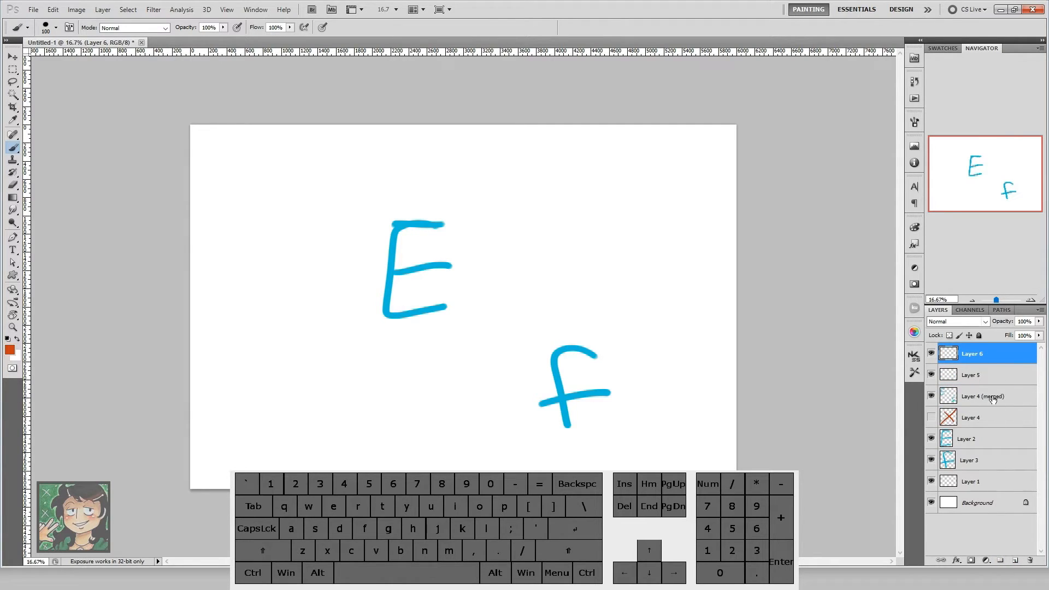
{"action": "left_click", "coordinate": [987, 460]}
{"action": "left_click", "coordinate": [986, 443]}
{"action": "key", "text": "ctrl+e"}
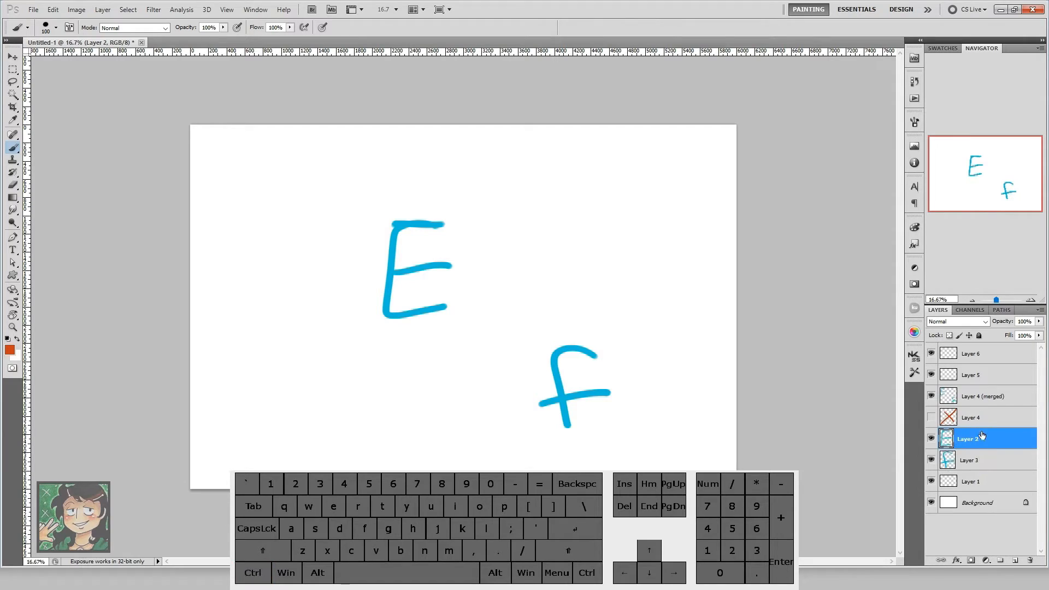
{"action": "key", "text": "ctrl+z"}
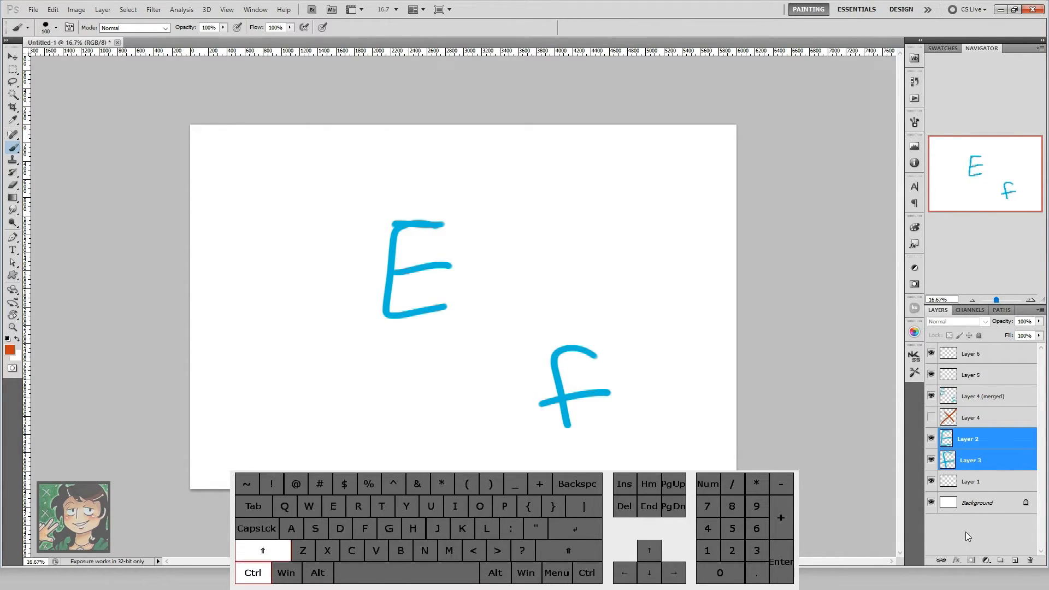
{"action": "key", "text": "ctrl+shift+e"}
{"action": "key", "text": "ctrl+z"}
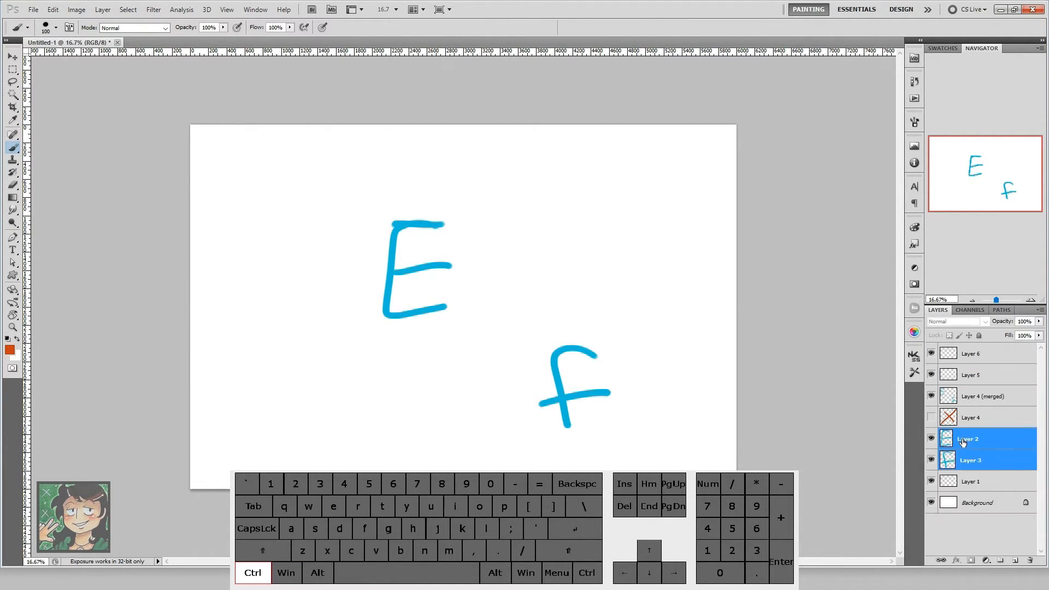
Step: Stamp the selected Layer 2 and Layer 3 into a merged copy and bring it to the top of the layer stack
{"action": "key", "text": "ctrl+alt+e"}
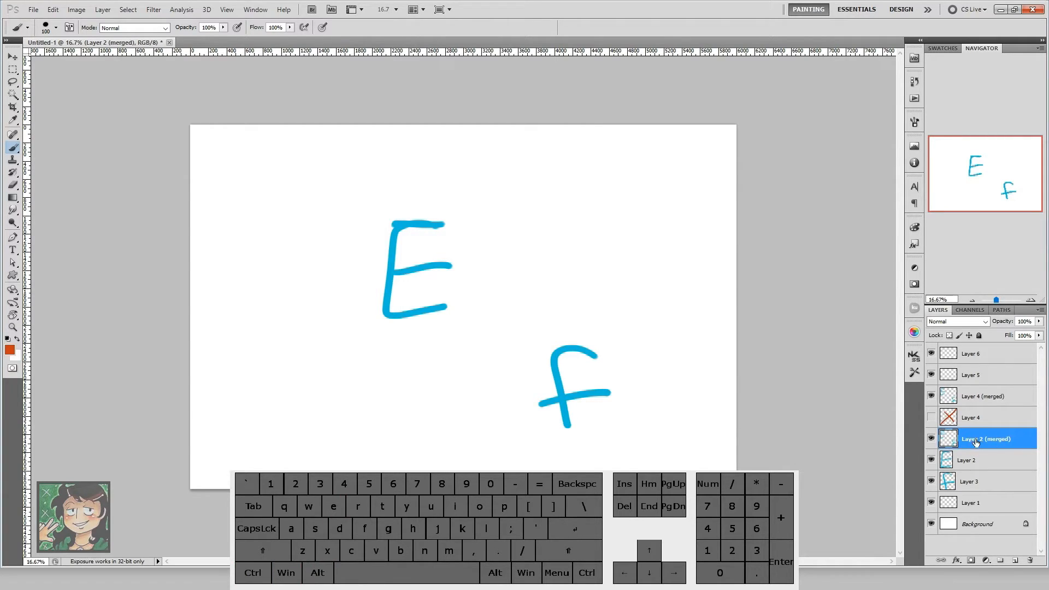
{"action": "key", "text": "ctrl+shift+bracketright"}
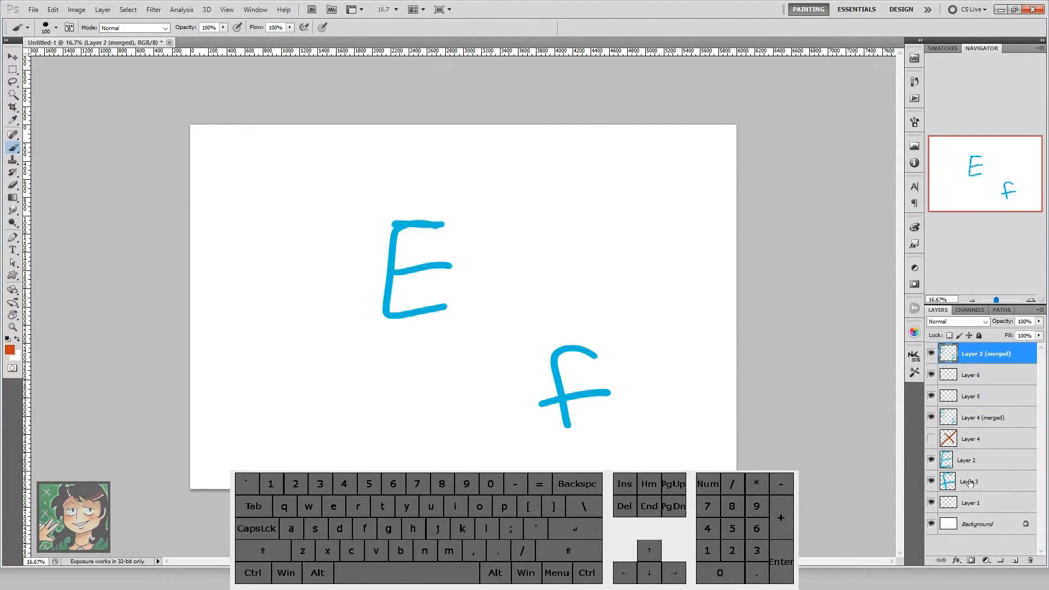
{"action": "left_click", "coordinate": [973, 461]}
Step: Delete every layer above Layer 1, including the X, E and f layers
{"action": "left_click", "coordinate": [986, 349]}
{"action": "key", "text": "Delete"}
{"action": "key", "text": "Delete"}
{"action": "key", "text": "Delete"}
{"action": "key", "text": "Delete"}
{"action": "key", "text": "Delete"}
{"action": "key", "text": "Delete"}
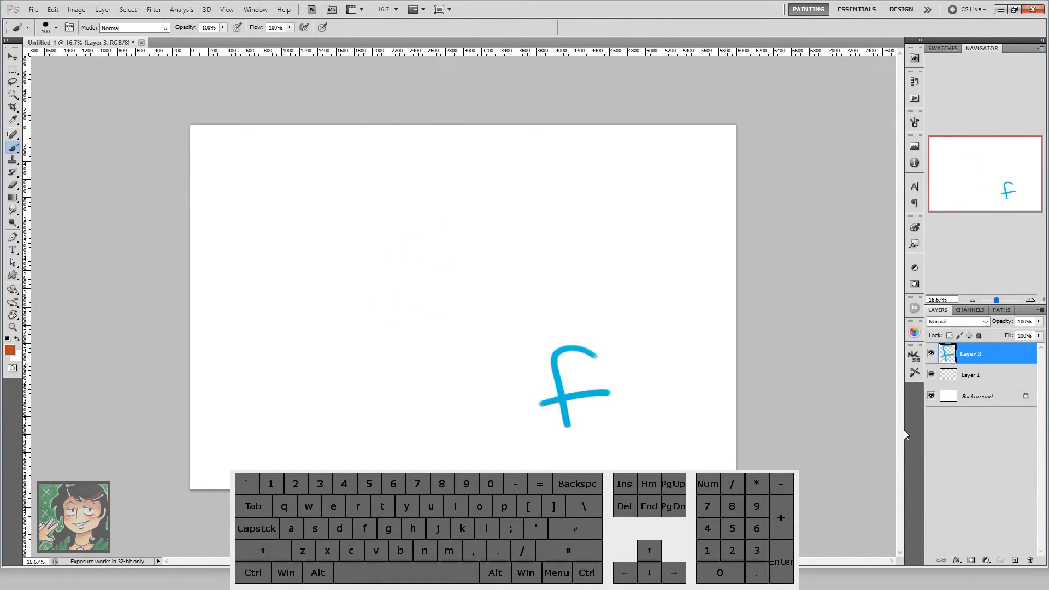
{"action": "key", "text": "Delete"}
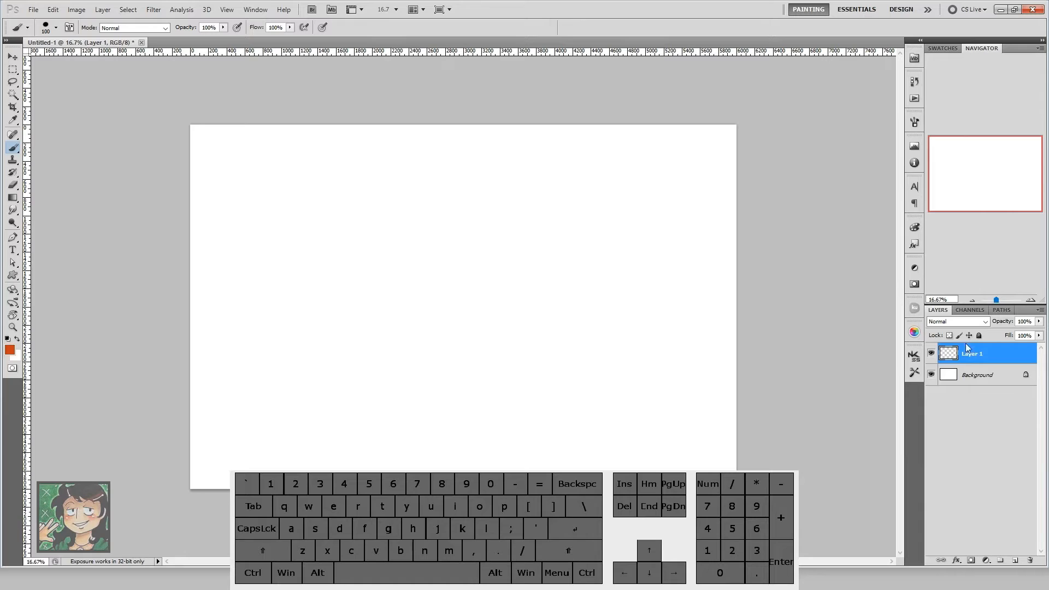
{"action": "right_click", "coordinate": [991, 353]}
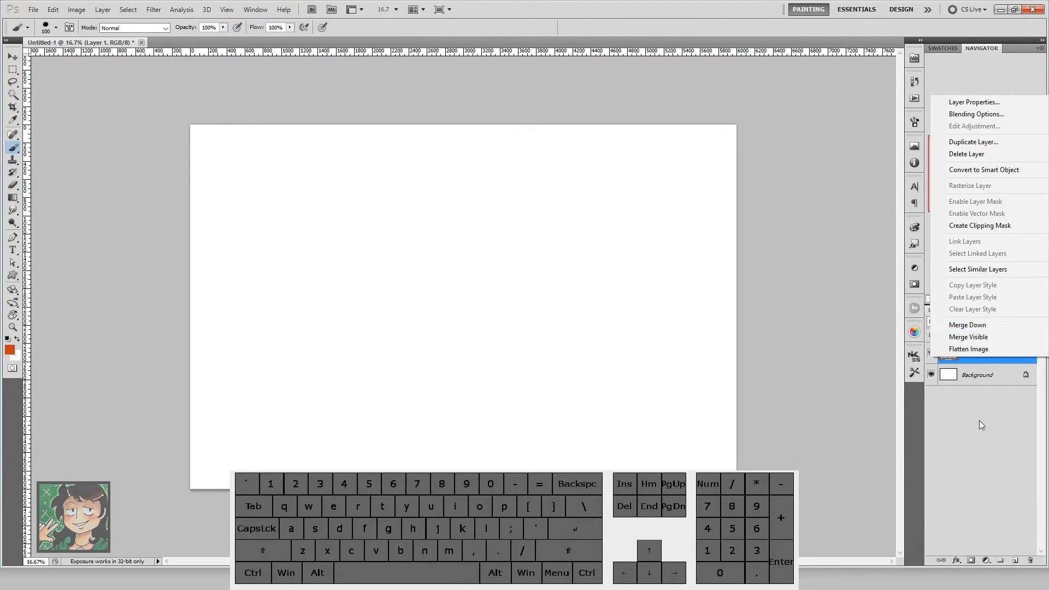
{"action": "left_click", "coordinate": [985, 403]}
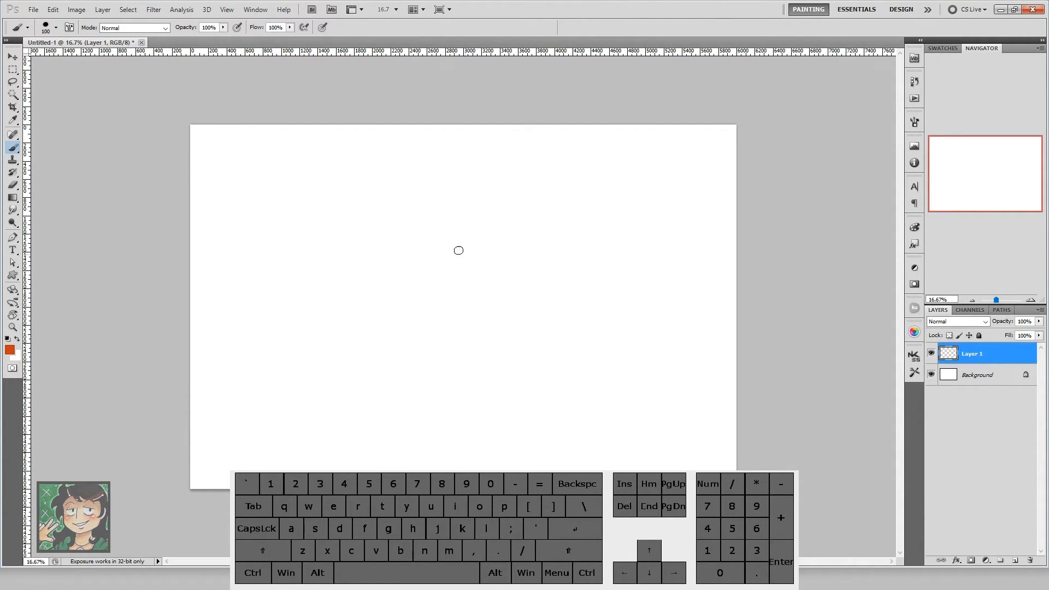
{"action": "mouse_move", "coordinate": [415, 254]}
{"action": "left_mouse_down"}
{"action": "mouse_move", "coordinate": [393, 249]}
{"action": "mouse_move", "coordinate": [418, 314]}
{"action": "left_mouse_up"}
{"action": "key", "text": "ctrl+z"}
{"action": "key", "text": "ctrl"}
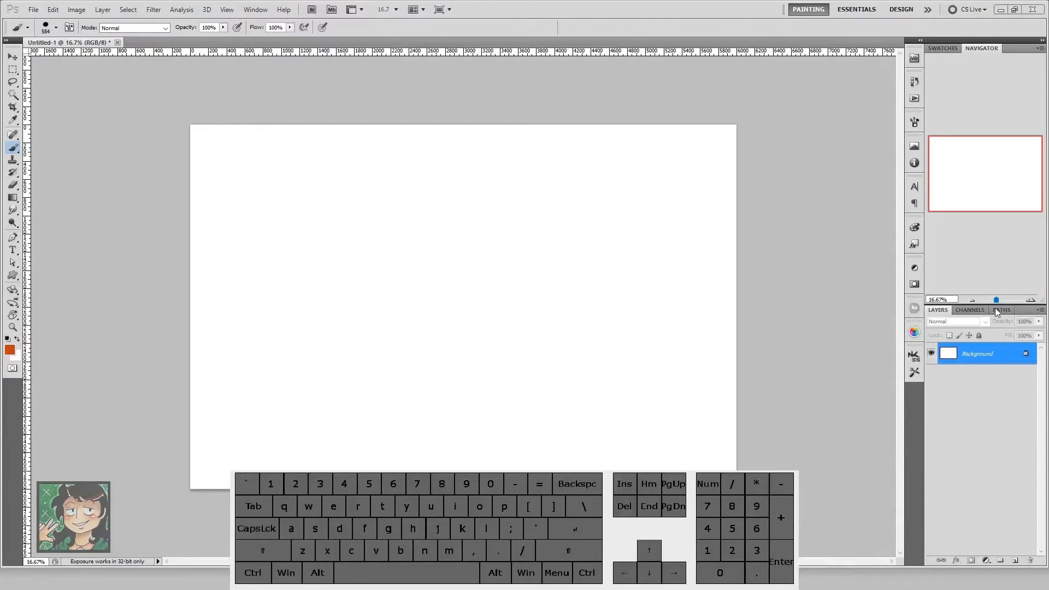
Step: Add six blank layers above the Background and make the topmost one active
{"action": "left_click", "coordinate": [993, 477]}
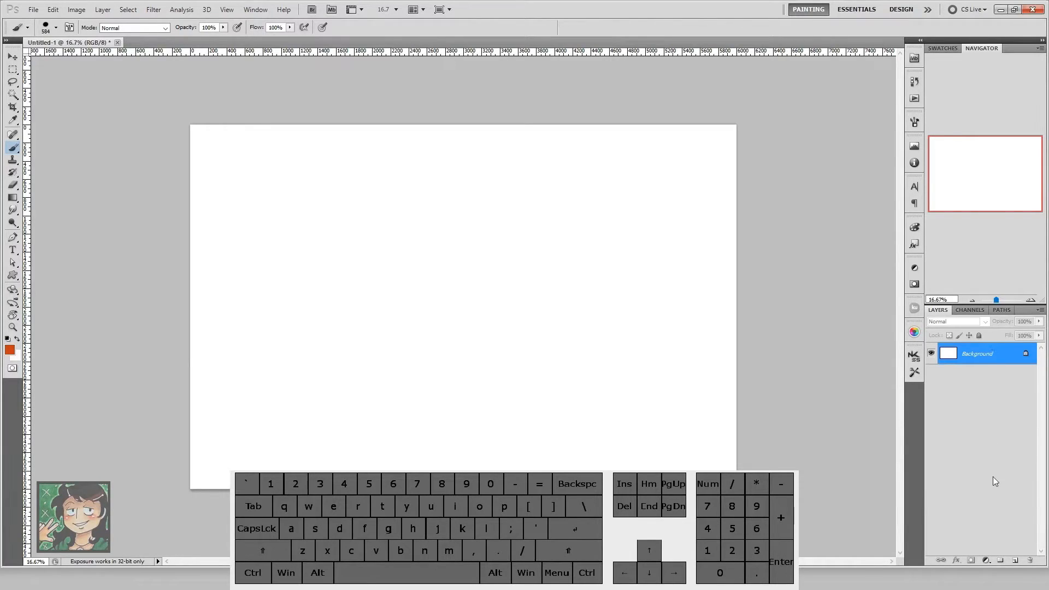
{"action": "left_click", "coordinate": [1015, 563]}
{"action": "left_click", "coordinate": [1015, 564]}
{"action": "left_click", "coordinate": [1015, 563]}
{"action": "left_click", "coordinate": [1015, 563]}
{"action": "left_click", "coordinate": [1014, 563]}
{"action": "left_click", "coordinate": [1015, 564]}
{"action": "left_click", "coordinate": [988, 377]}
{"action": "left_click", "coordinate": [986, 359]}
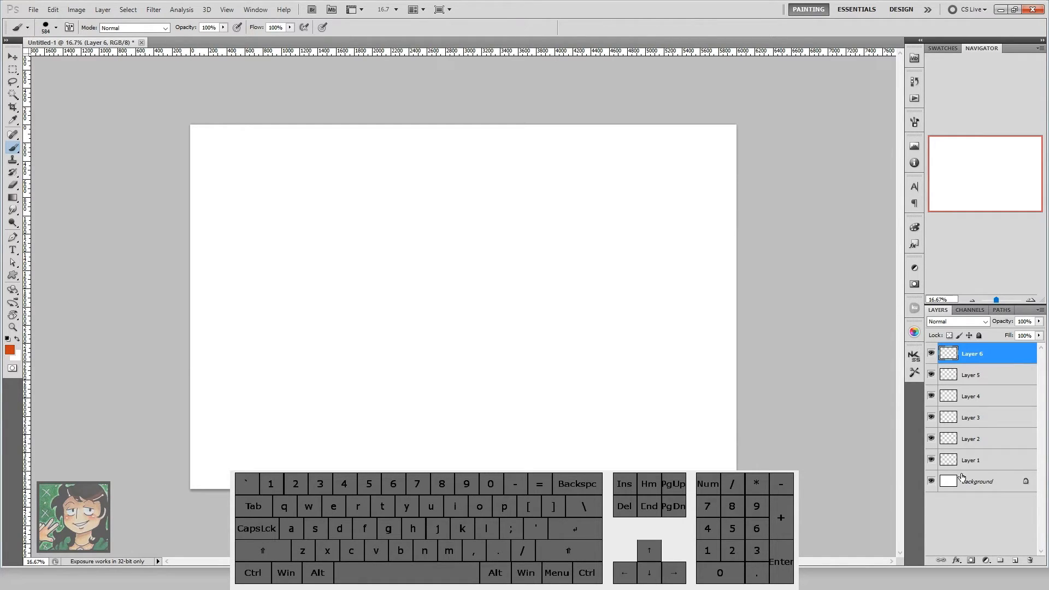
{"action": "key", "text": "ctrl"}
{"action": "key", "text": "ctrl+g"}
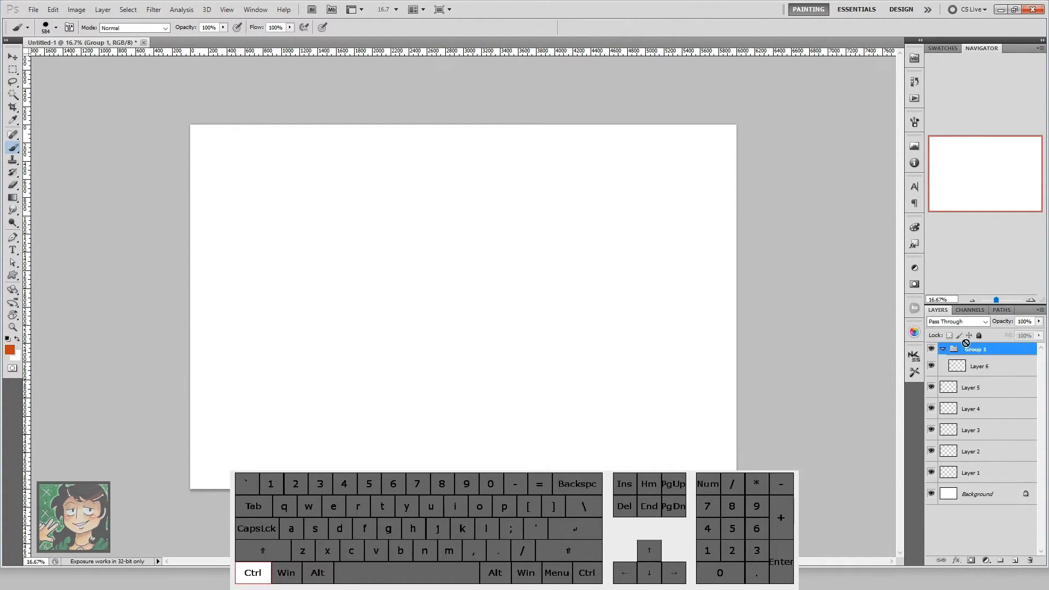
{"action": "key", "text": "ctrl+z"}
Step: Group Layer 1 through Layer 6 into one collapsed group and delete the group with its contents
{"action": "left_click", "coordinate": [982, 462], "text": "shift"}
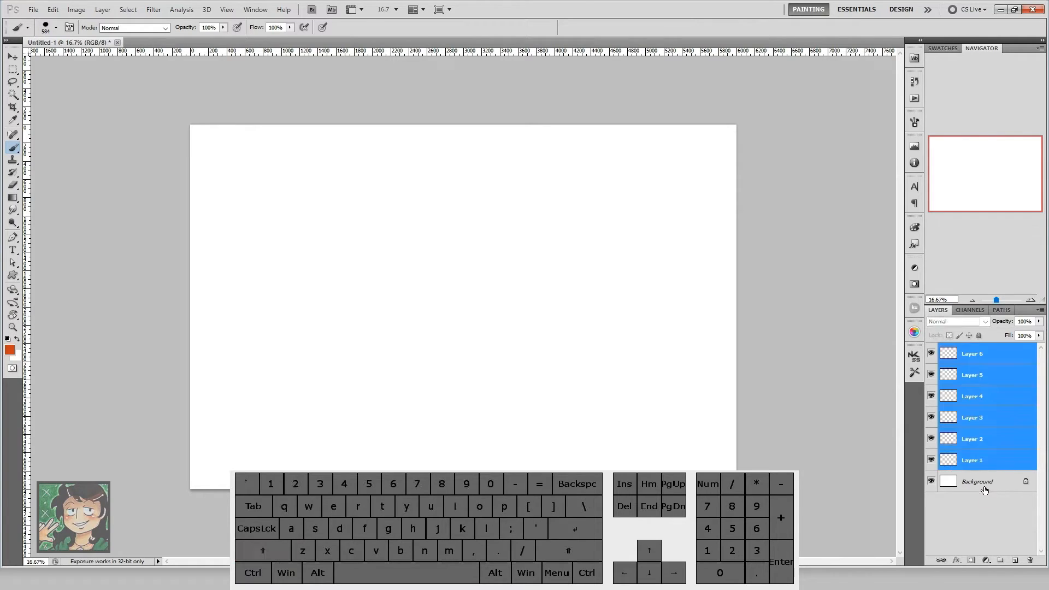
{"action": "key", "text": "ctrl"}
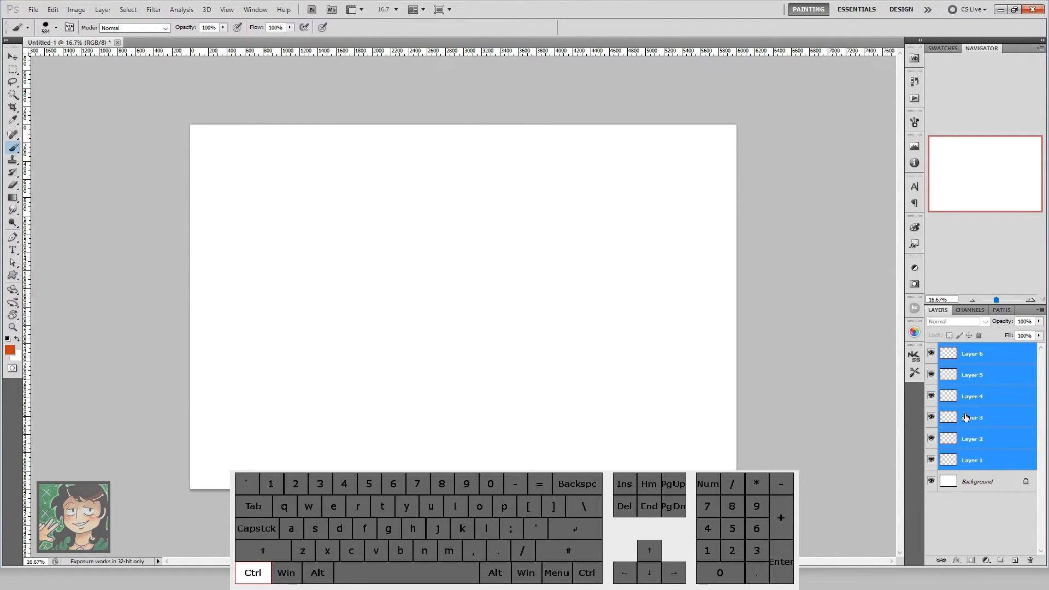
{"action": "key", "text": "ctrl+g"}
{"action": "left_click", "coordinate": [942, 350]}
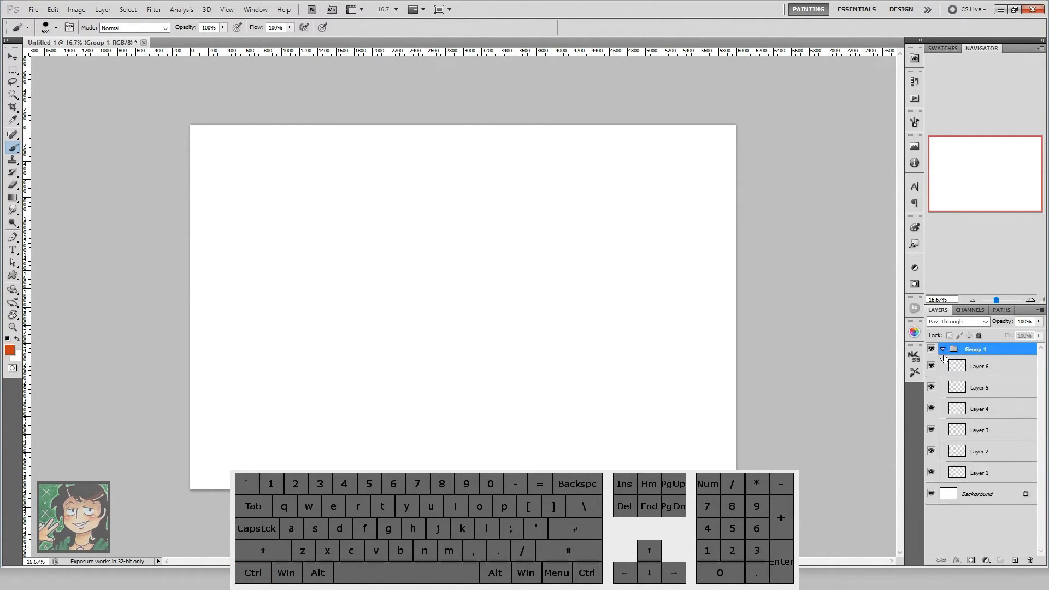
{"action": "left_click", "coordinate": [942, 351]}
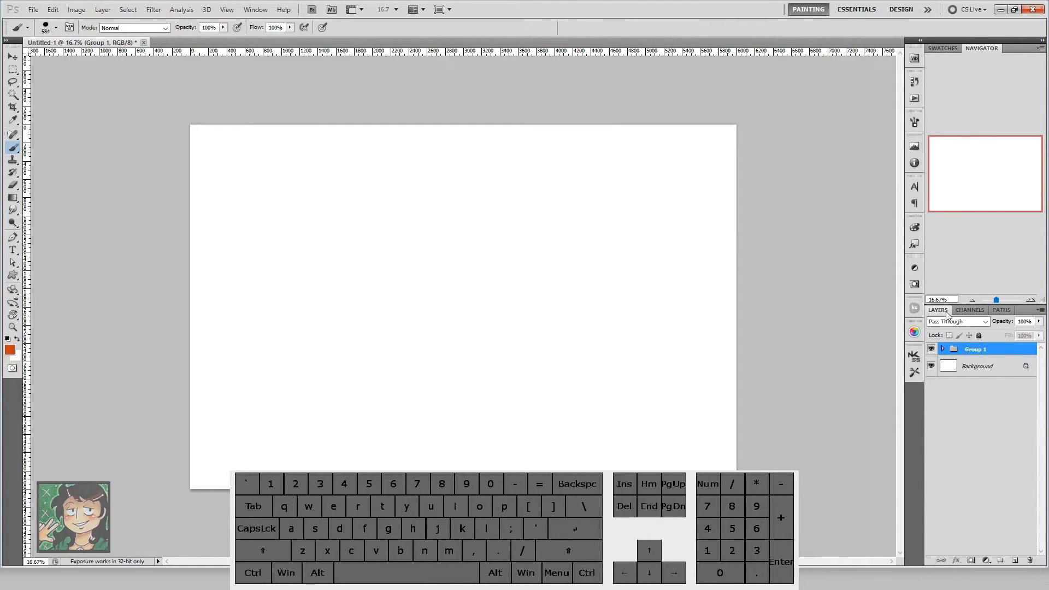
{"action": "key", "text": "Delete"}
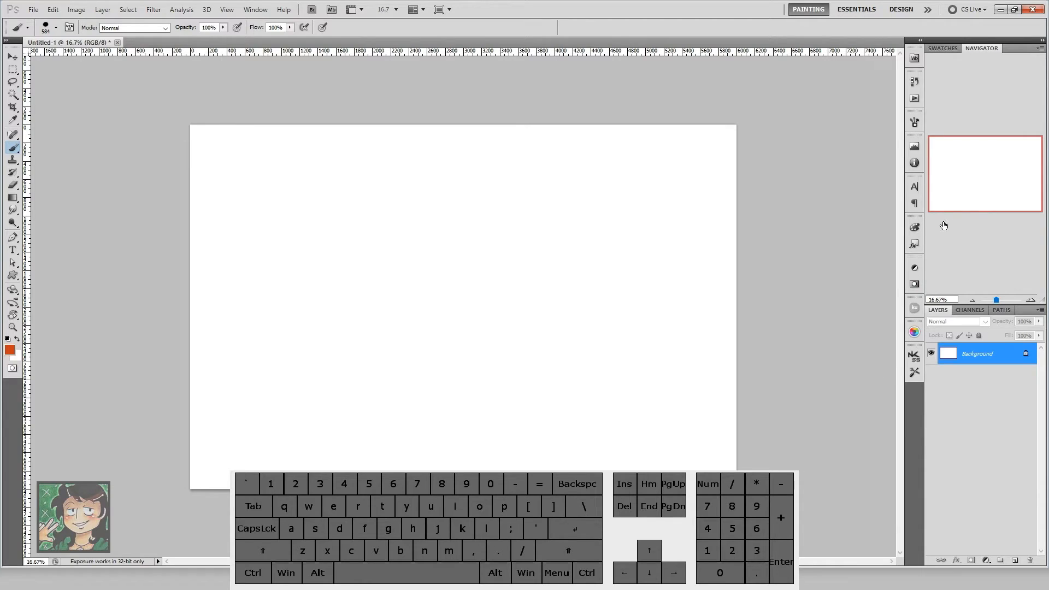
Step: On a new layer above the Background, paint a filled orange circle near the canvas centre with a 982 px brush
{"action": "left_click", "coordinate": [1015, 561]}
{"action": "key", "text": "bracketright"}
{"action": "key", "text": "bracketright"}
{"action": "key", "text": "bracketright"}
{"action": "key", "text": "bracketright"}
{"action": "mouse_move", "coordinate": [498, 281]}
{"action": "left_mouse_down"}
{"action": "mouse_move", "coordinate": [459, 253]}
{"action": "mouse_move", "coordinate": [467, 337]}
{"action": "mouse_move", "coordinate": [432, 334]}
{"action": "left_mouse_up"}
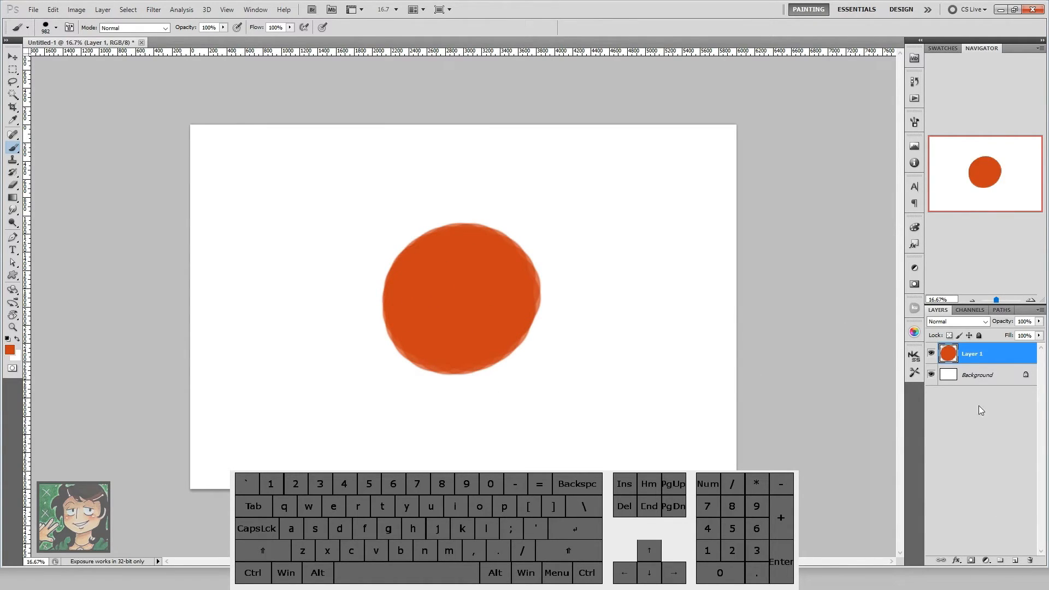
Step: Clip a new layer to the orange circle's layer and paint wide and narrow black strokes across the circle
{"action": "left_click", "coordinate": [1018, 561]}
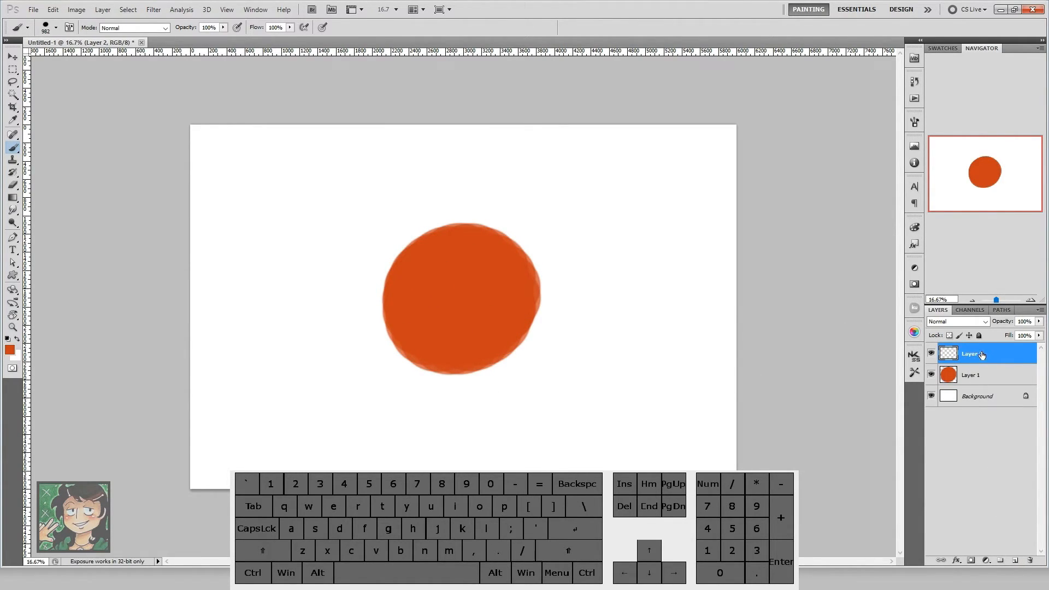
{"action": "key", "text": "ctrl+alt+g"}
{"action": "key", "text": "d"}
{"action": "mouse_move", "coordinate": [482, 263]}
{"action": "left_mouse_down", "text": "alt"}
{"action": "mouse_move", "coordinate": [459, 255]}
{"action": "mouse_move", "coordinate": [501, 358]}
{"action": "mouse_move", "coordinate": [525, 372]}
{"action": "mouse_move", "coordinate": [499, 363]}
{"action": "mouse_move", "coordinate": [506, 421]}
{"action": "left_mouse_up", "text": "alt"}
{"action": "left_click_drag", "start_coordinate": [448, 376], "coordinate": [480, 257]}
{"action": "left_click_drag", "start_coordinate": [465, 303], "coordinate": [564, 253]}
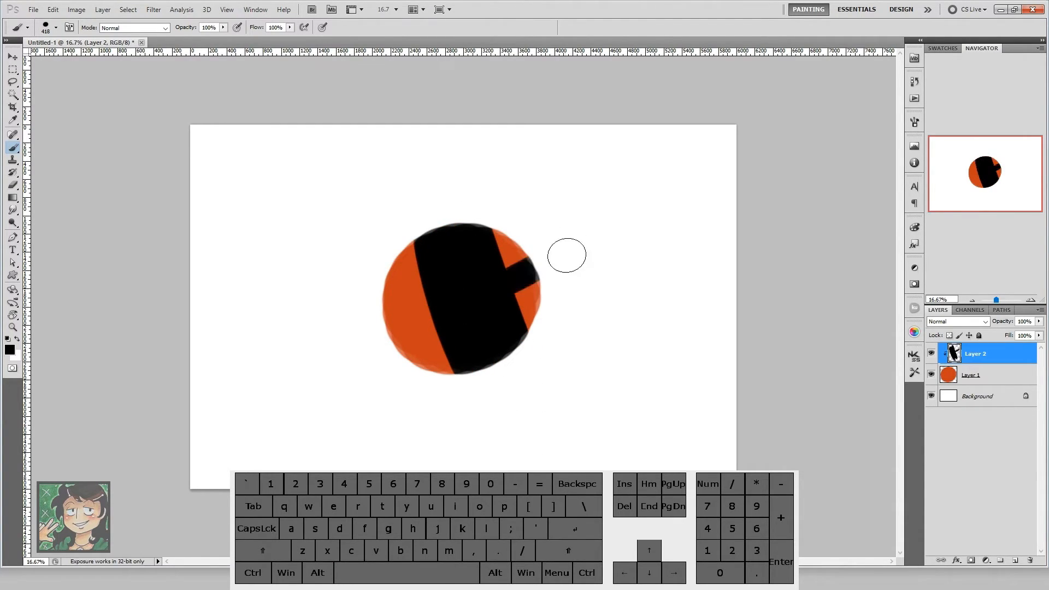
{"action": "left_click_drag", "start_coordinate": [326, 402], "coordinate": [431, 328]}
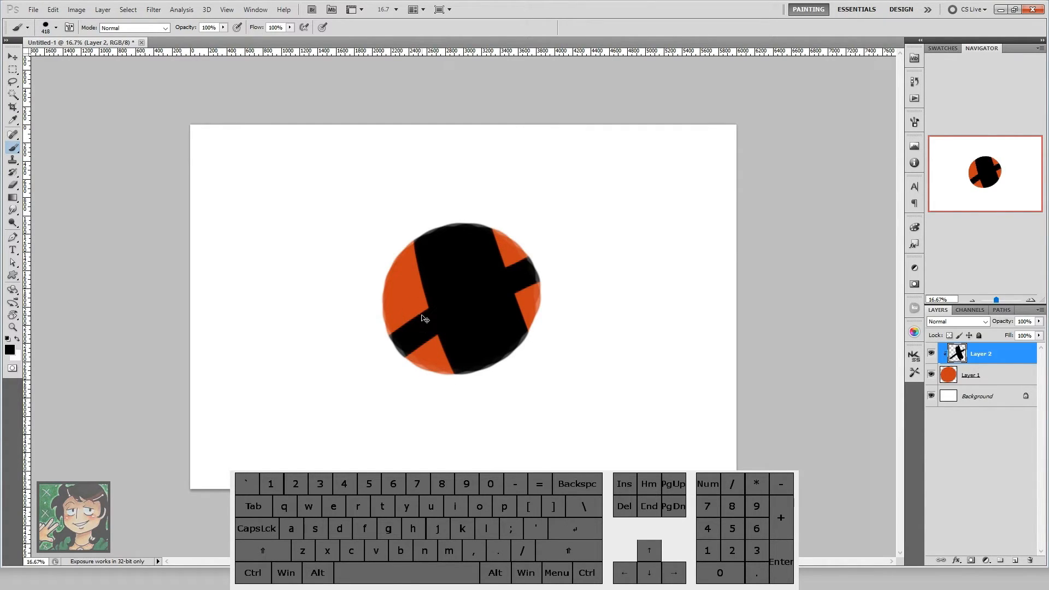
Step: Add another blank layer above Layer 2 and clip it to the circle's layer as well
{"action": "key", "text": "ctrl+shift+n"}
{"action": "key", "text": "Return"}
{"action": "key", "text": "ctrl+alt+g"}
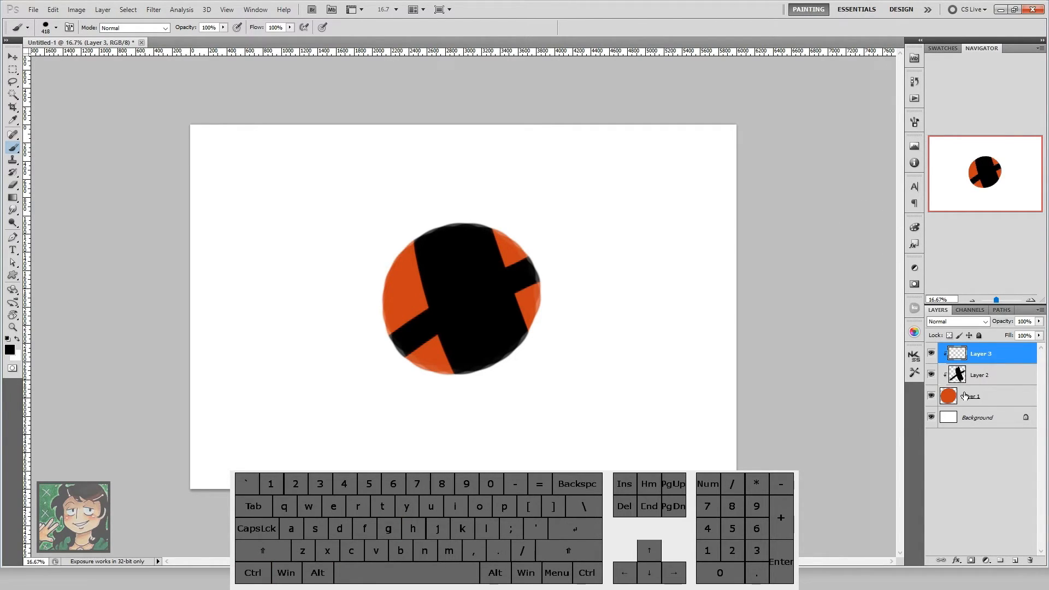
{"action": "left_click", "coordinate": [1018, 322]}
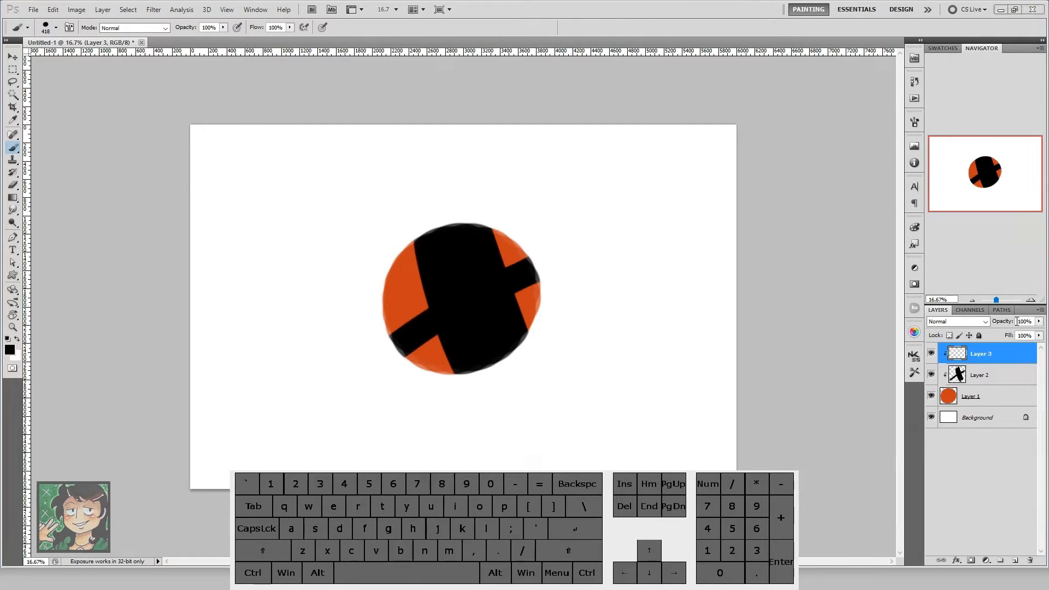
{"action": "left_click", "coordinate": [991, 192]}
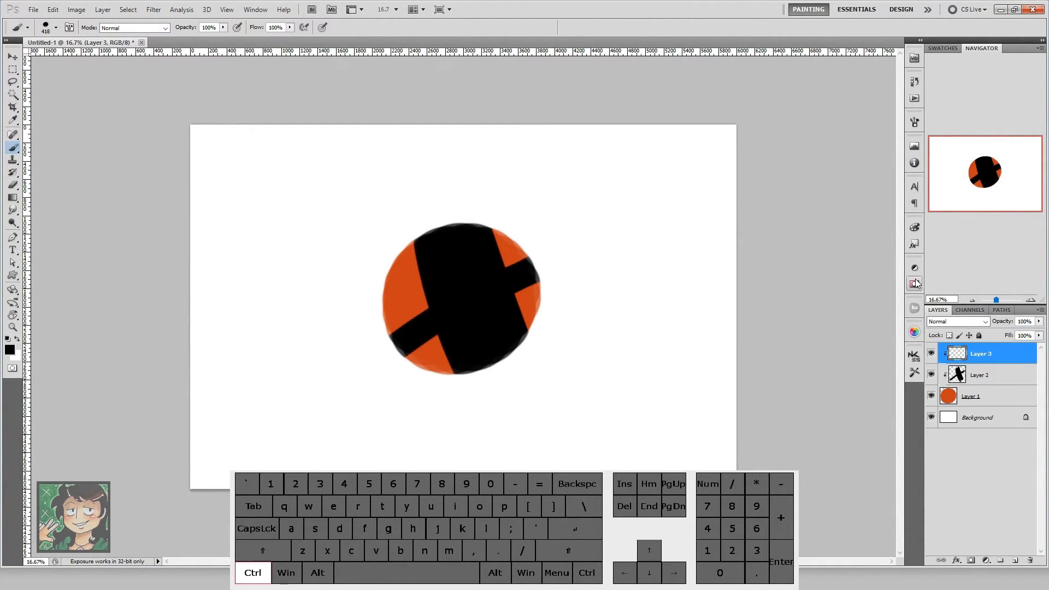
Step: Resize the whole image to a width of 2000 pixels with constrained proportions
{"action": "key", "text": "ctrl+alt+i"}
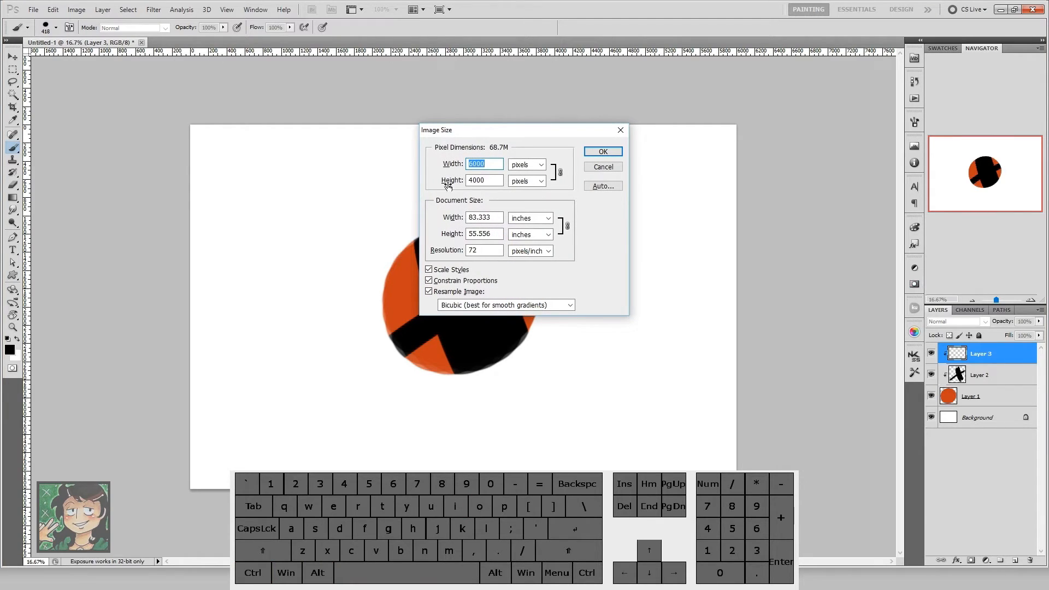
{"action": "type", "text": "2000"}
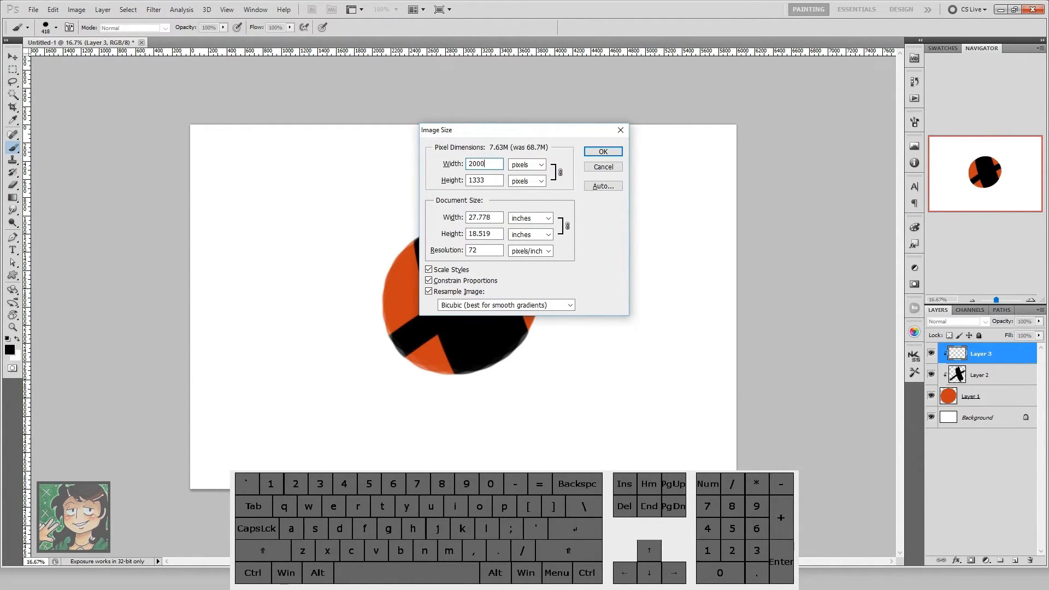
{"action": "key", "text": "Return"}
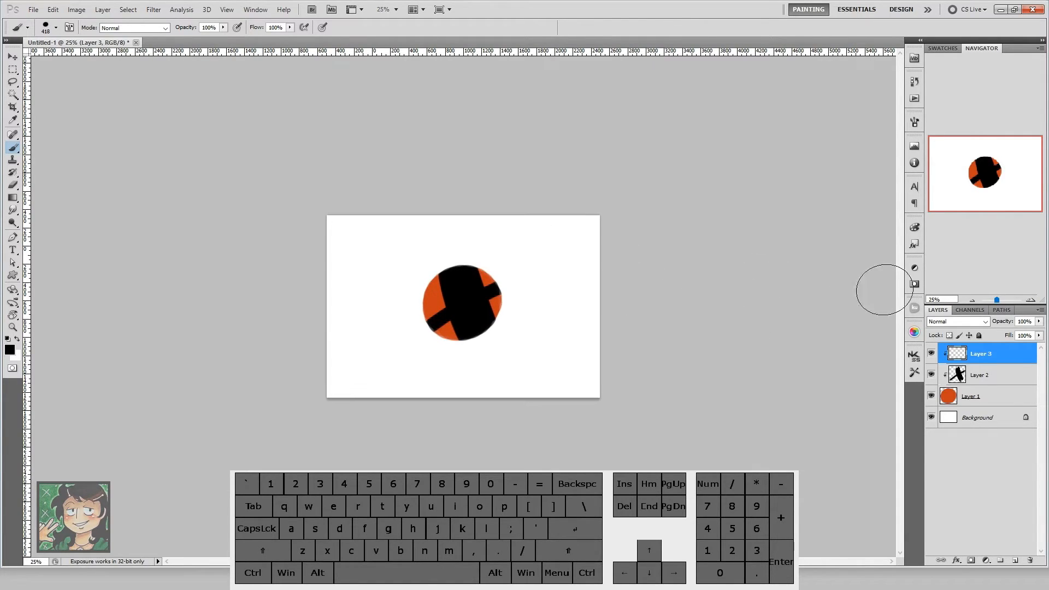
Step: Enlarge the canvas to 6000 by 4000 pixels, keeping the artwork anchored in the centre
{"action": "left_click", "coordinate": [1031, 300]}
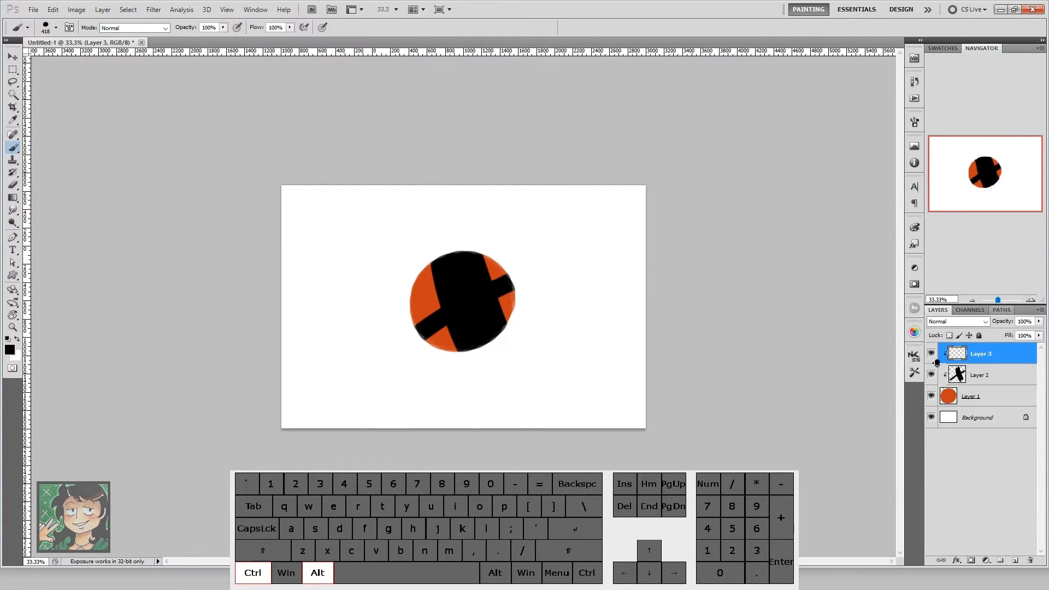
{"action": "key", "text": "ctrl+alt+c"}
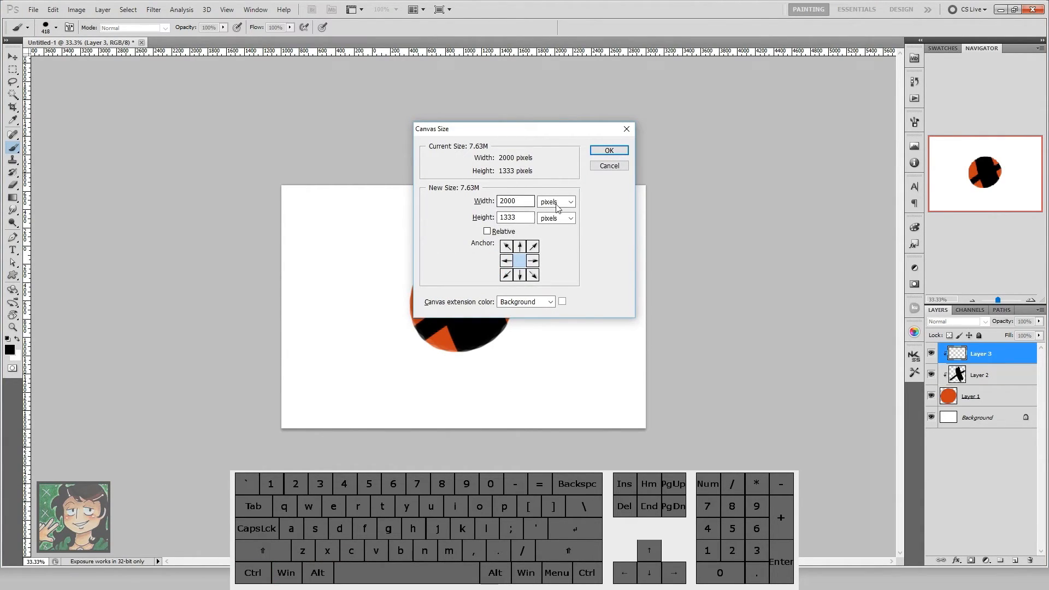
{"action": "left_click_drag", "start_coordinate": [528, 201], "coordinate": [428, 196]}
{"action": "type", "text": "6000"}
{"action": "left_click_drag", "start_coordinate": [527, 218], "coordinate": [425, 217]}
{"action": "type", "text": "4000"}
{"action": "key", "text": "Return"}
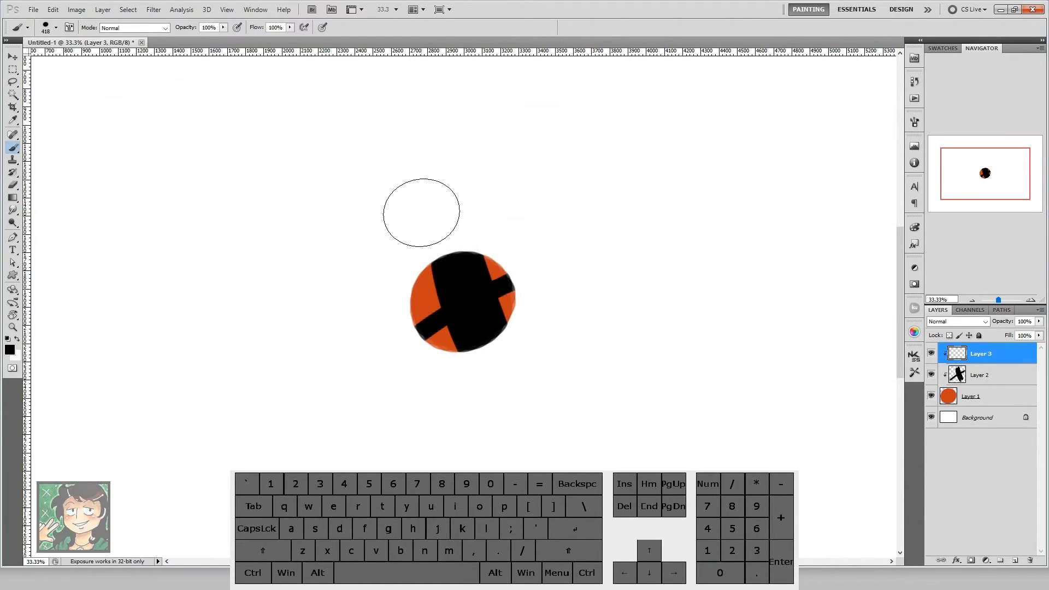
Step: Merge Layer 1, Layer 2 and Layer 3 into a single layer above the Background
{"action": "left_click", "coordinate": [972, 300]}
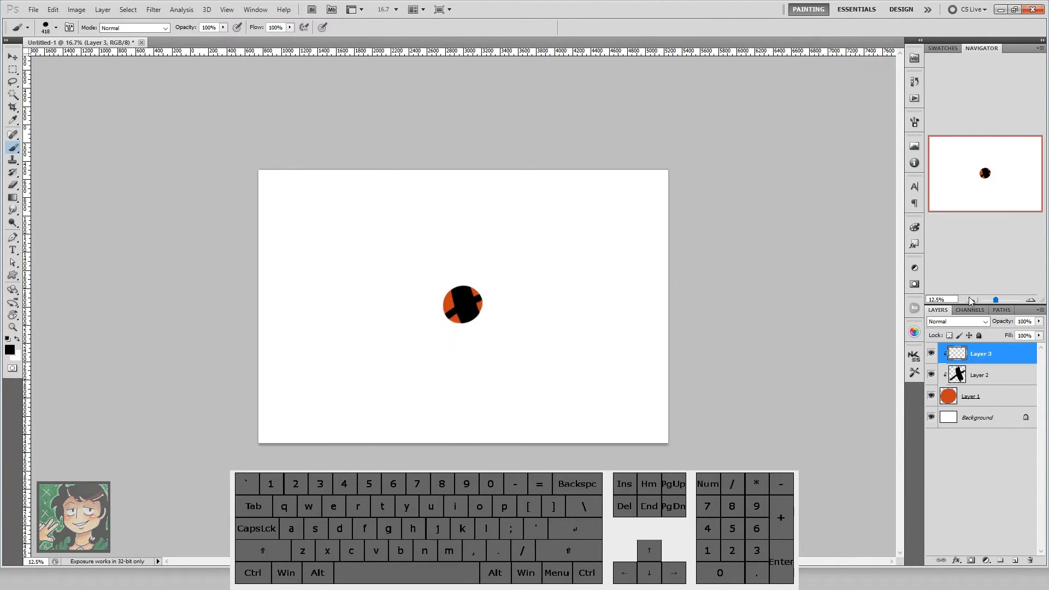
{"action": "left_click", "coordinate": [1030, 301]}
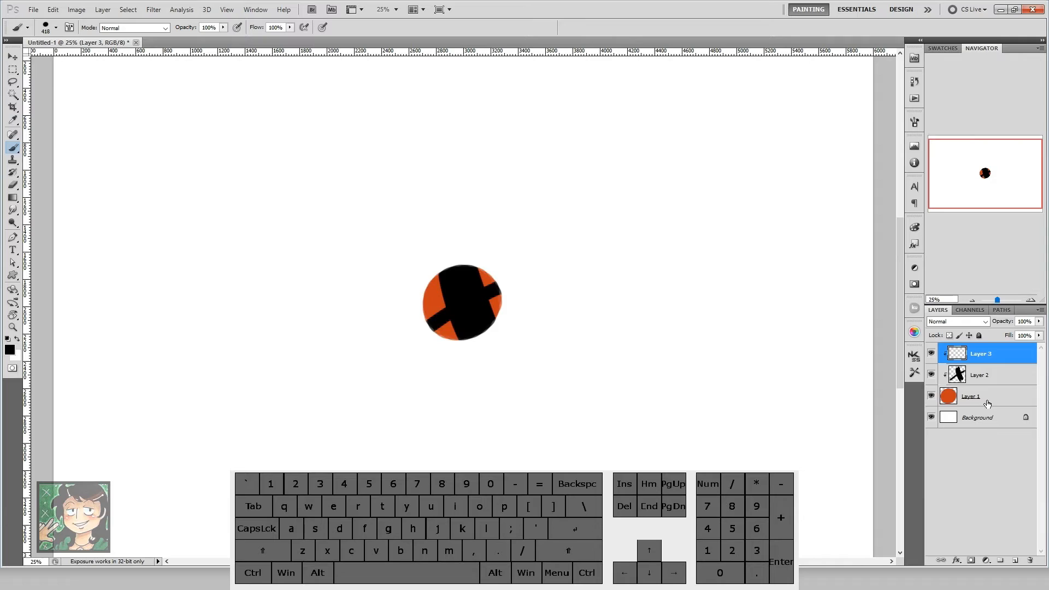
{"action": "left_click", "coordinate": [988, 405], "text": "shift"}
{"action": "key", "text": "ctrl+e"}
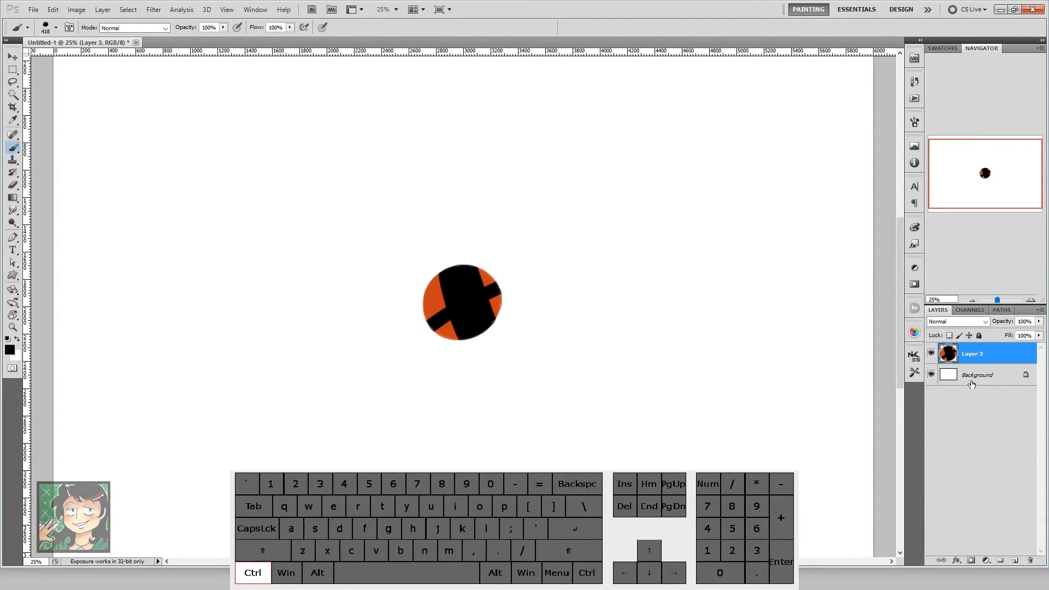
Step: Try Levels on the merged circle layer with input white values of 89 and 231, discard the adjustment, and return to the Brush tool
{"action": "key", "text": "ctrl+l"}
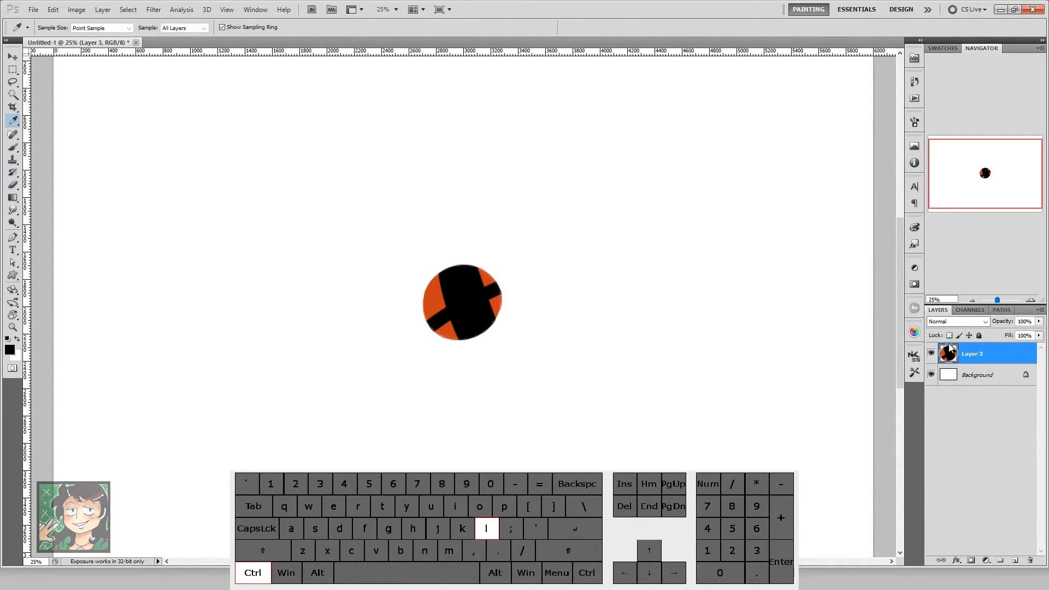
{"action": "left_click_drag", "start_coordinate": [724, 261], "coordinate": [671, 192]}
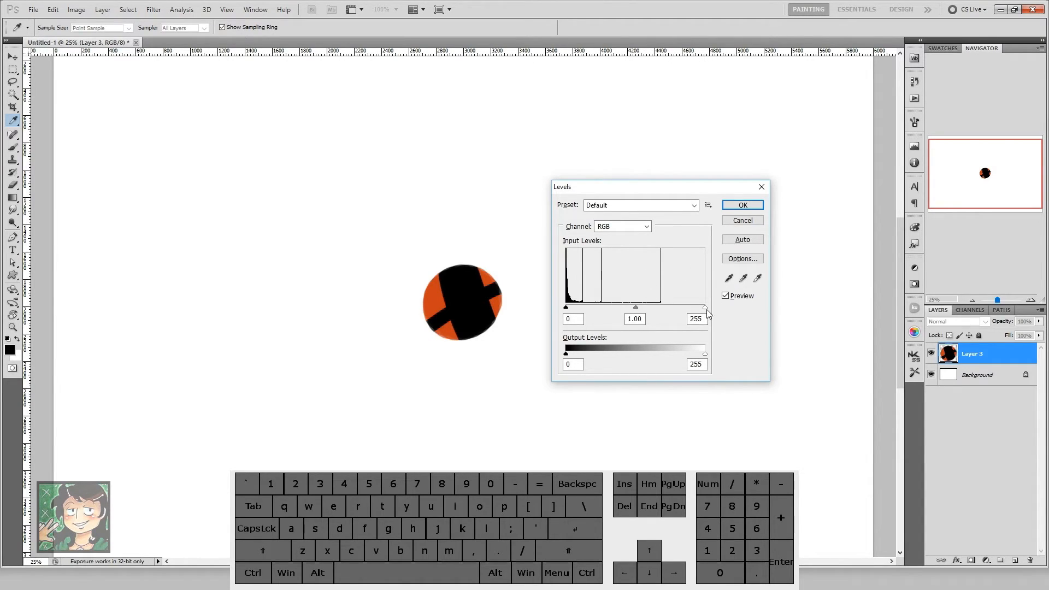
{"action": "left_click_drag", "start_coordinate": [705, 308], "coordinate": [614, 308]}
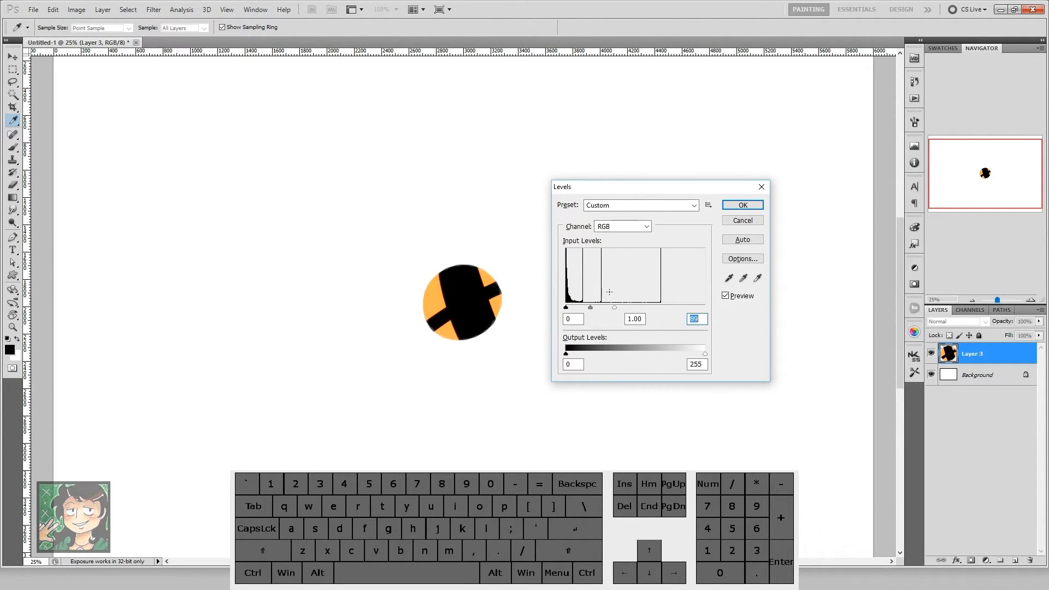
{"action": "left_click_drag", "start_coordinate": [566, 308], "coordinate": [692, 308]}
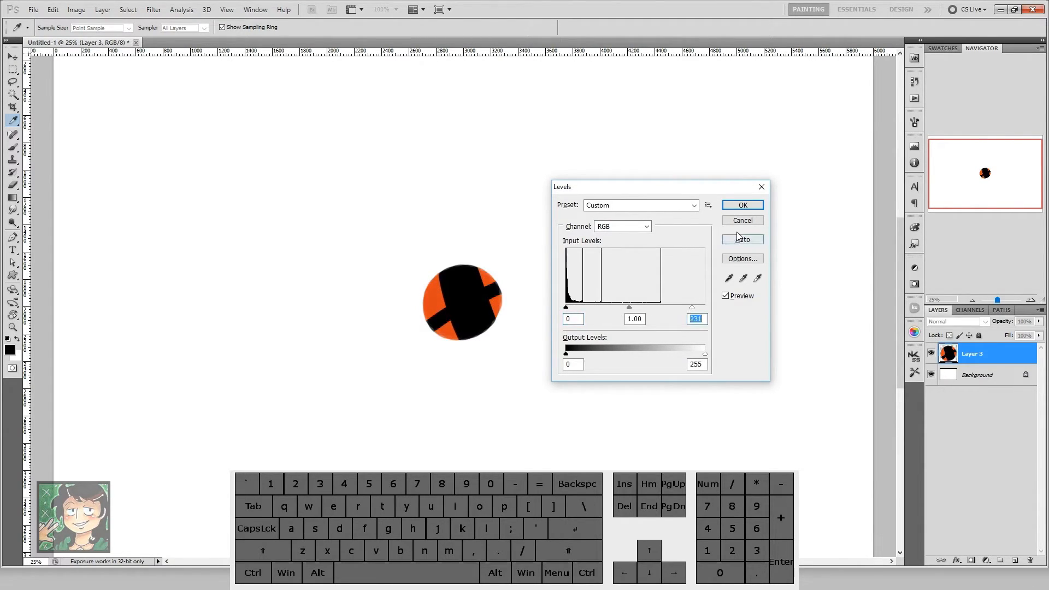
{"action": "key", "text": "Return"}
{"action": "key", "text": "b"}
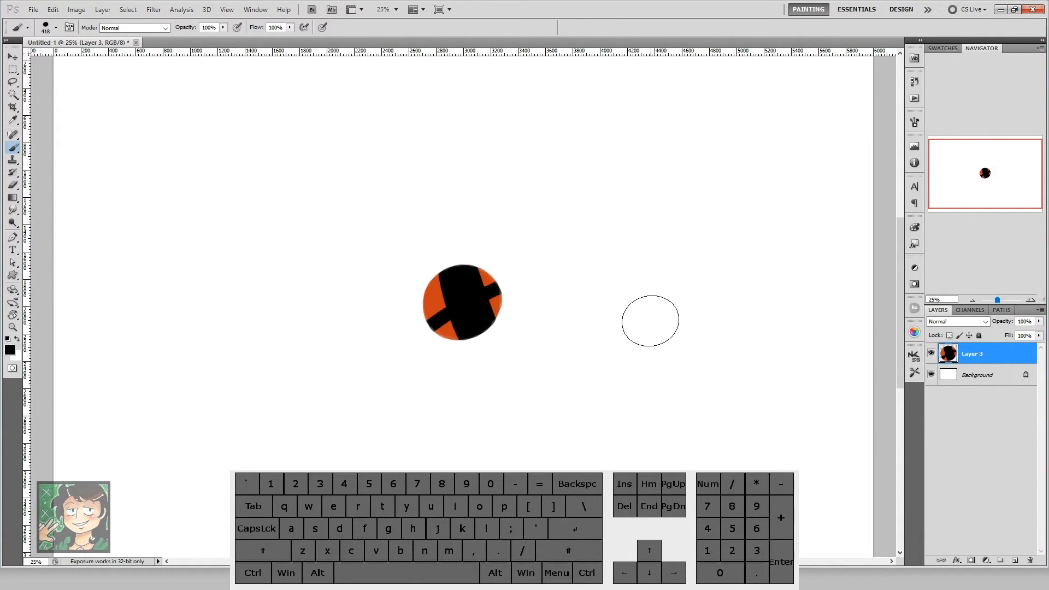
Step: Apply the automatic levels correction to the circle layer and undo it
{"action": "key", "text": "ctrl"}
{"action": "key", "text": "shift"}
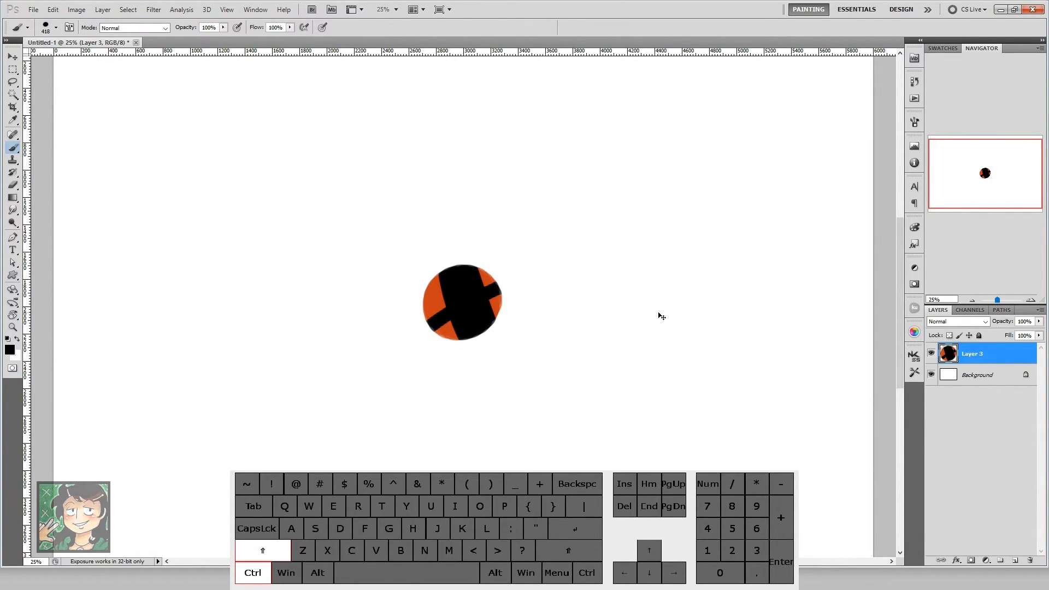
{"action": "key", "text": "ctrl+shift+l"}
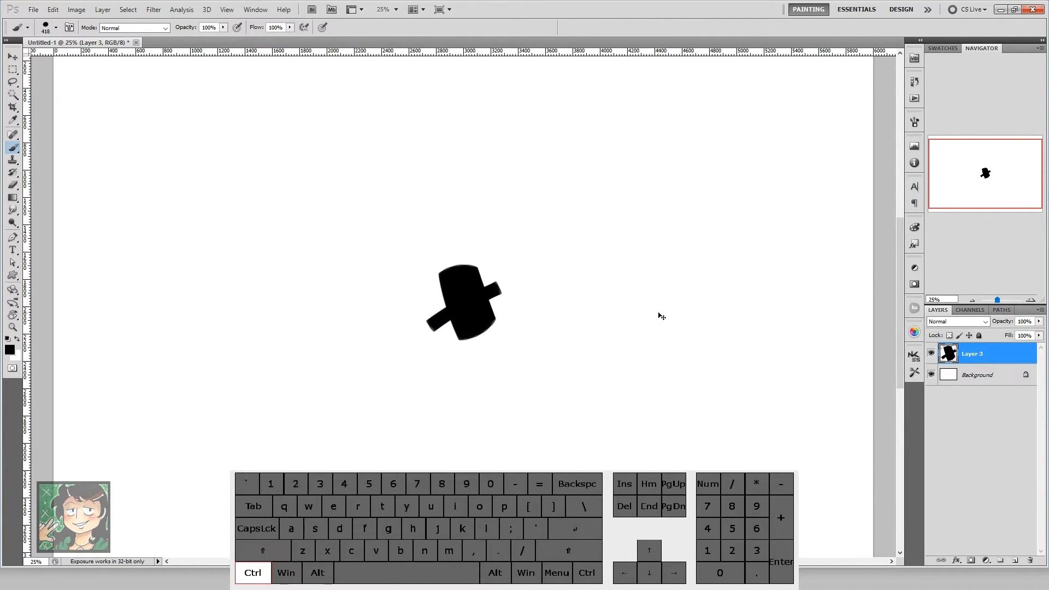
{"action": "key", "text": "ctrl+alt+z"}
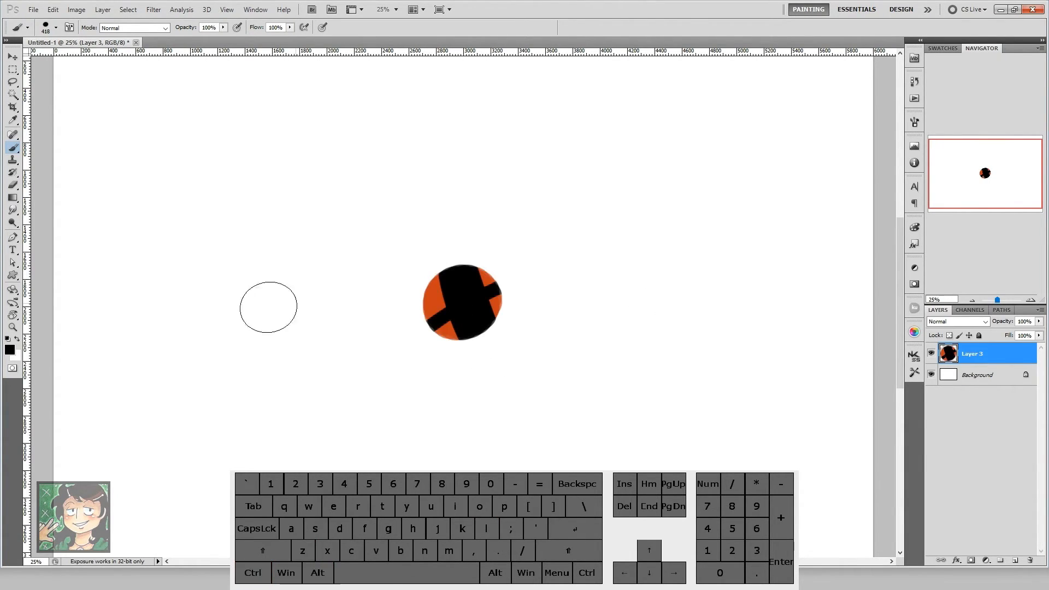
Step: Set the foreground colour to bright red and reduce the brush size to 186 px
{"action": "left_click", "coordinate": [11, 350]}
{"action": "left_click", "coordinate": [735, 254]}
{"action": "left_click", "coordinate": [883, 228]}
{"action": "key", "text": "b"}
{"action": "mouse_move", "coordinate": [561, 294]}
{"action": "left_mouse_down"}
{"action": "mouse_move", "coordinate": [553, 303]}
{"action": "mouse_move", "coordinate": [538, 297]}
{"action": "left_mouse_up"}
{"action": "left_click", "coordinate": [985, 173]}
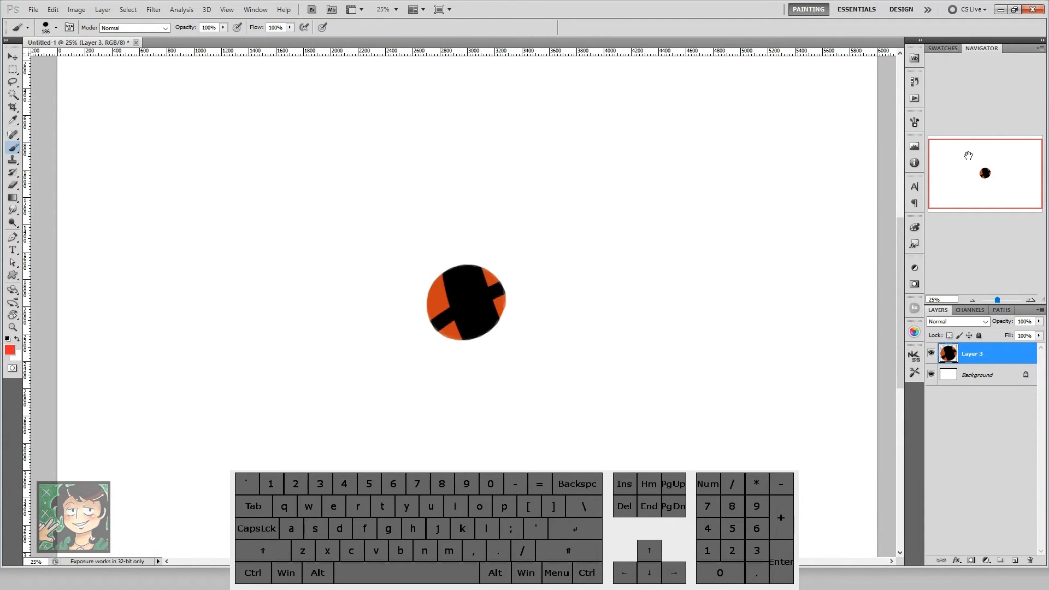
Step: Try an automatic tonal correction on the circle layer once more and revert it
{"action": "key", "text": "ctrl+shift+g"}
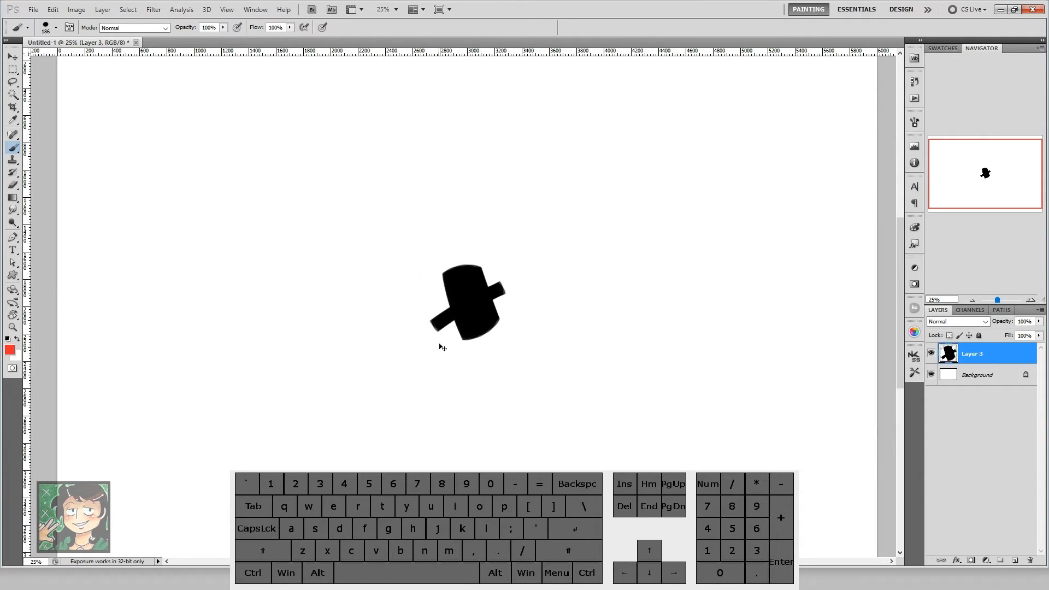
{"action": "key", "text": "ctrl"}
{"action": "key", "text": "ctrl+alt+g"}
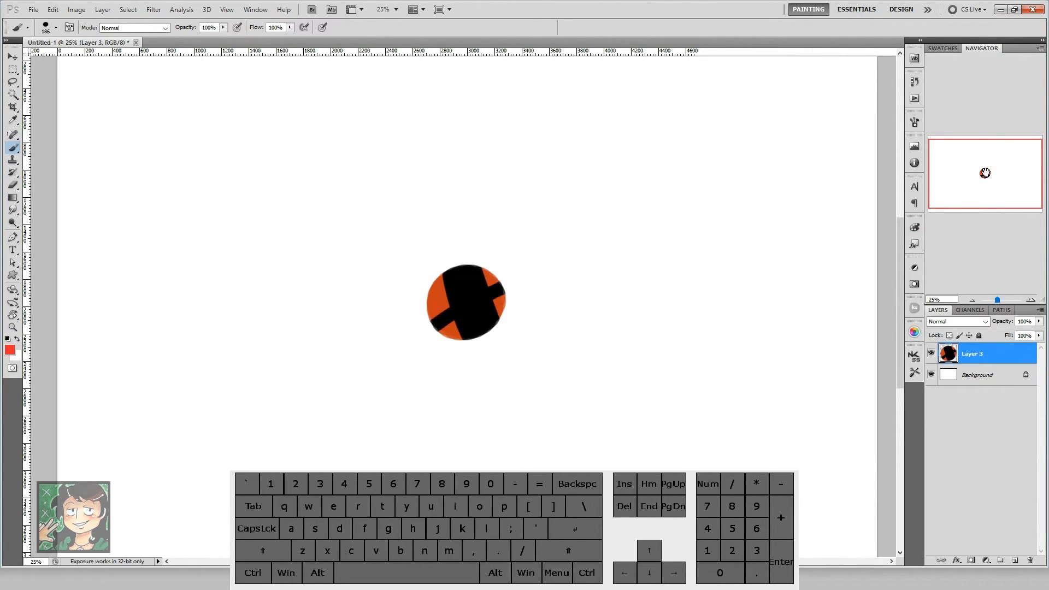
Step: Try Curves with the last used settings on the circle layer, flatten the curve's two points towards the diagonal, and discard the adjustment
{"action": "key", "text": "ctrl+alt"}
{"action": "key", "text": "ctrl+alt+m"}
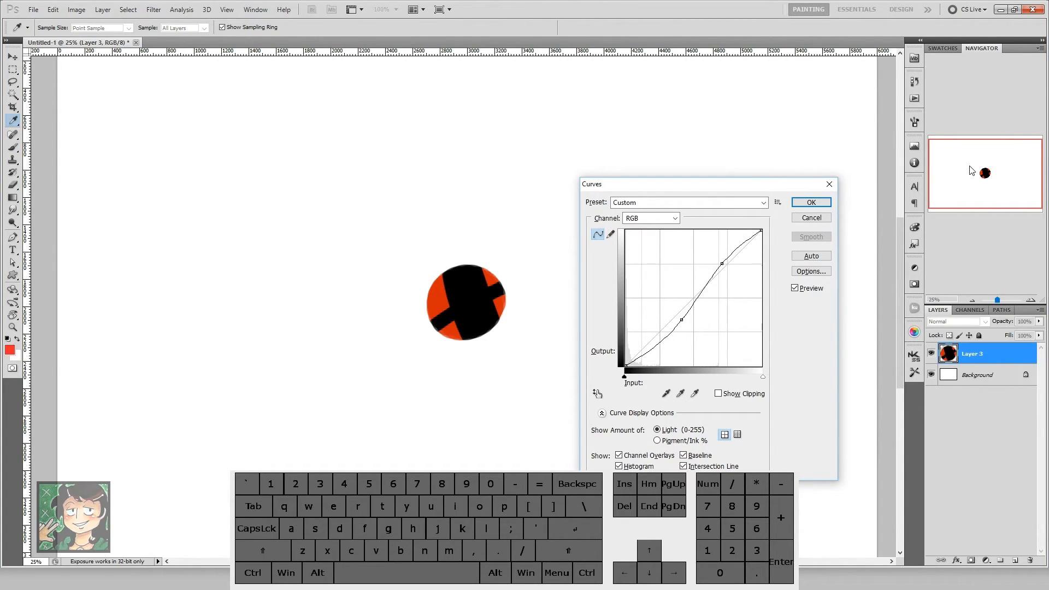
{"action": "left_click_drag", "start_coordinate": [682, 320], "coordinate": [679, 329]}
{"action": "mouse_move", "coordinate": [722, 263]}
{"action": "left_mouse_down"}
{"action": "mouse_move", "coordinate": [710, 256]}
{"action": "mouse_move", "coordinate": [720, 268]}
{"action": "left_mouse_up"}
{"action": "left_click_drag", "start_coordinate": [678, 330], "coordinate": [668, 324]}
{"action": "left_click_drag", "start_coordinate": [719, 267], "coordinate": [728, 278]}
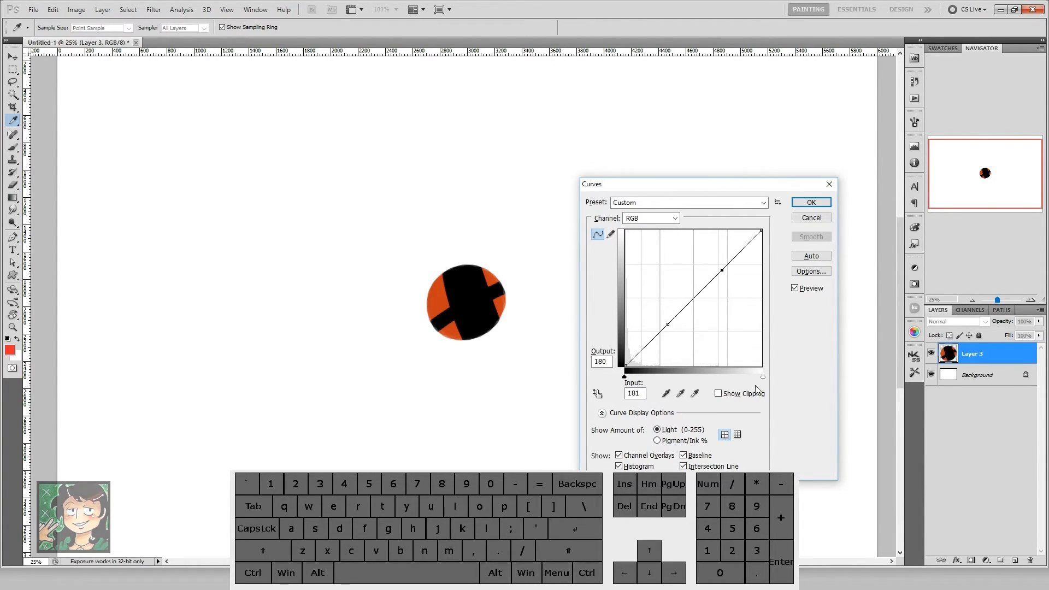
{"action": "left_click", "coordinate": [811, 217]}
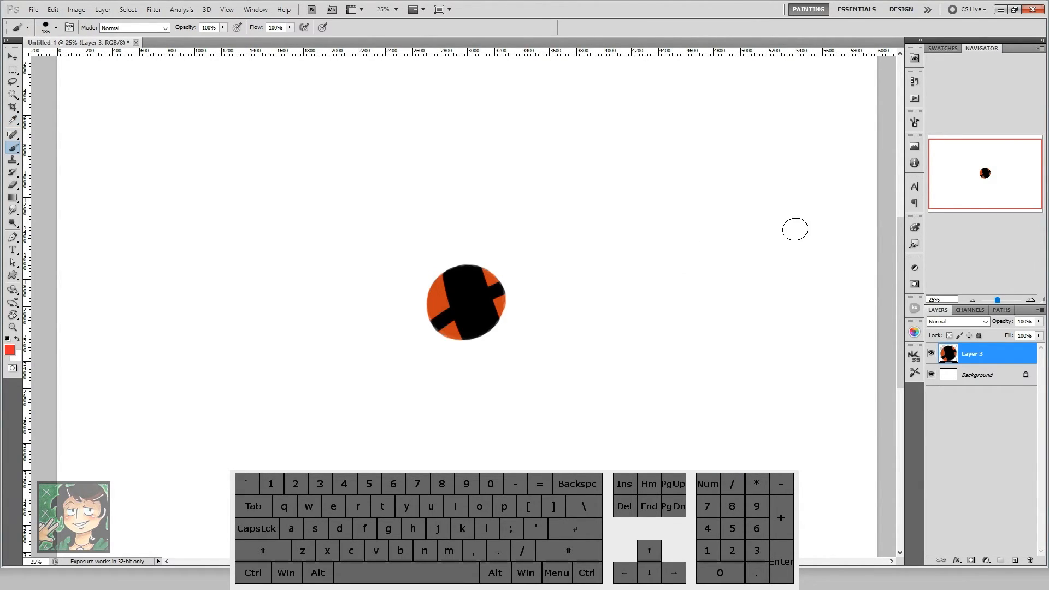
Step: Apply Hue/Saturation to the circle layer with hue +155, saturation +20 and lightness +44, and return to the Brush tool
{"action": "key", "text": "ctrl+alt"}
{"action": "key", "text": "ctrl+alt"}
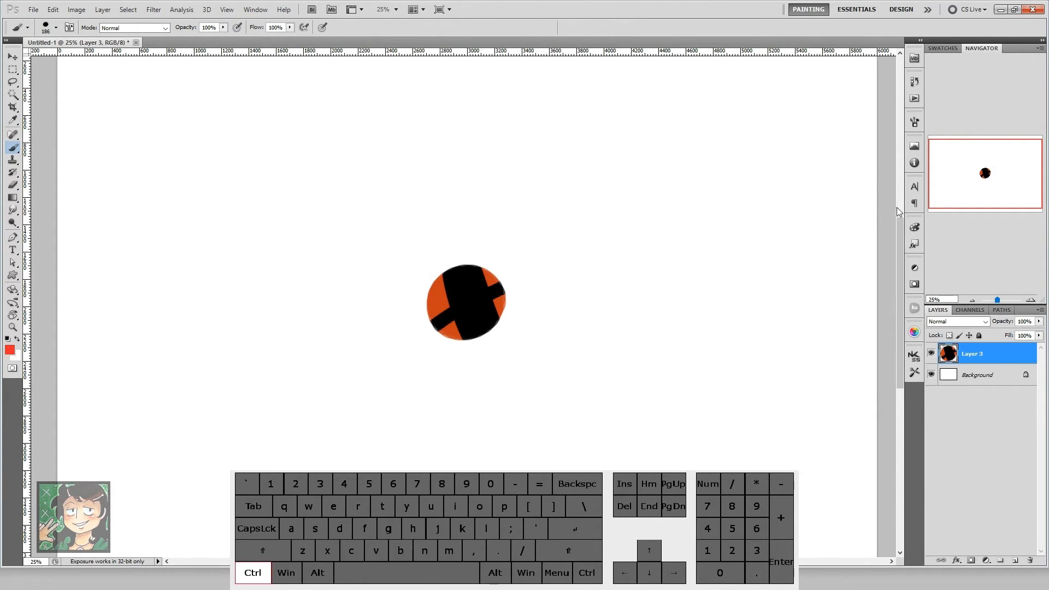
{"action": "key", "text": "ctrl+alt+u"}
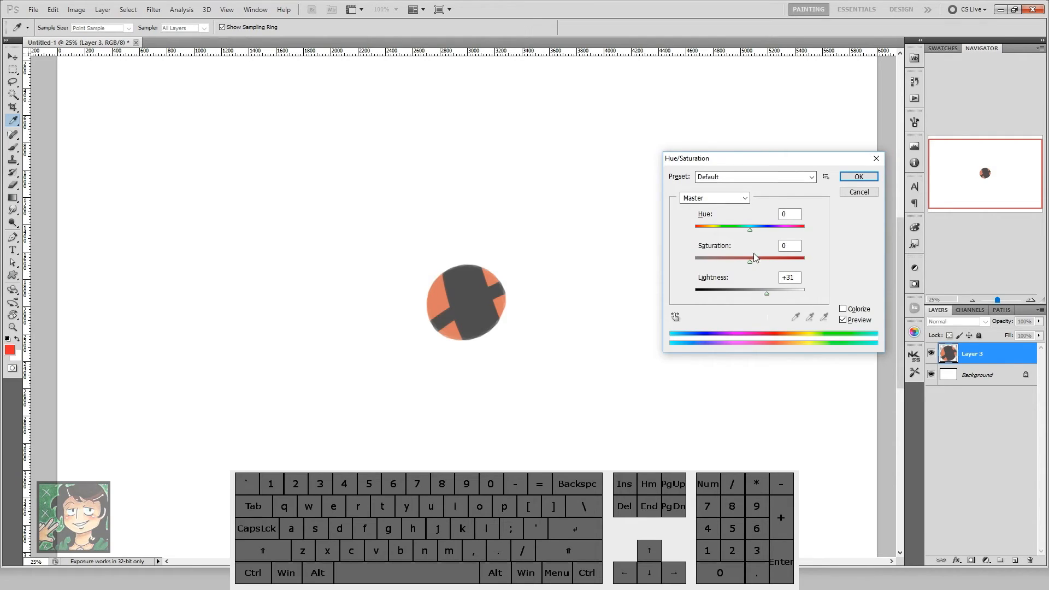
{"action": "left_click_drag", "start_coordinate": [752, 261], "coordinate": [821, 257]}
{"action": "mouse_move", "coordinate": [767, 294]}
{"action": "left_mouse_down"}
{"action": "mouse_move", "coordinate": [722, 295]}
{"action": "mouse_move", "coordinate": [775, 294]}
{"action": "left_mouse_up"}
{"action": "mouse_move", "coordinate": [804, 261]}
{"action": "left_mouse_down"}
{"action": "mouse_move", "coordinate": [709, 263]}
{"action": "mouse_move", "coordinate": [813, 245]}
{"action": "left_mouse_up"}
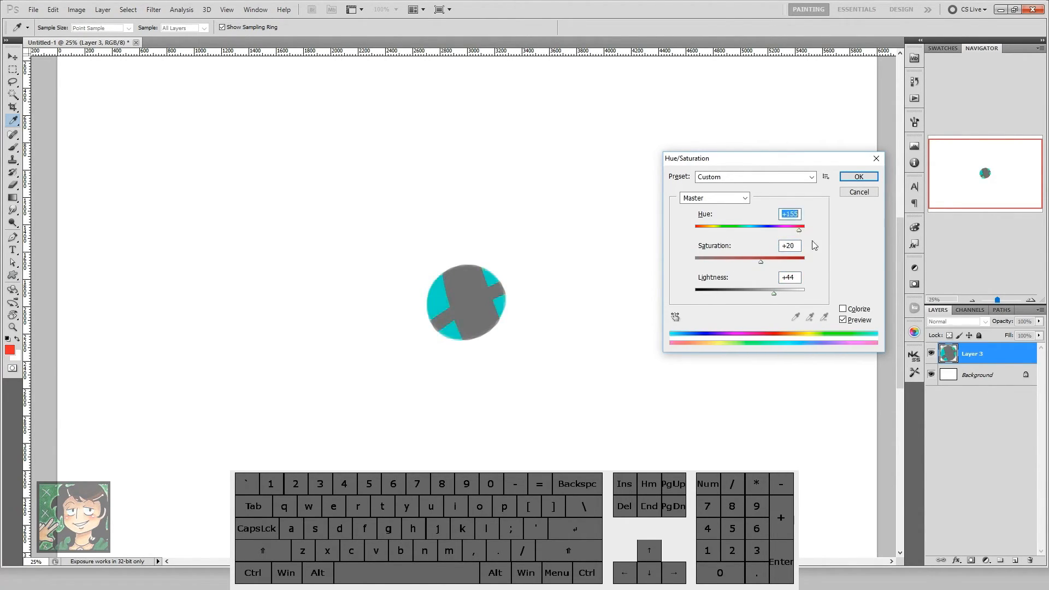
{"action": "left_click", "coordinate": [859, 176]}
{"action": "key", "text": "b"}
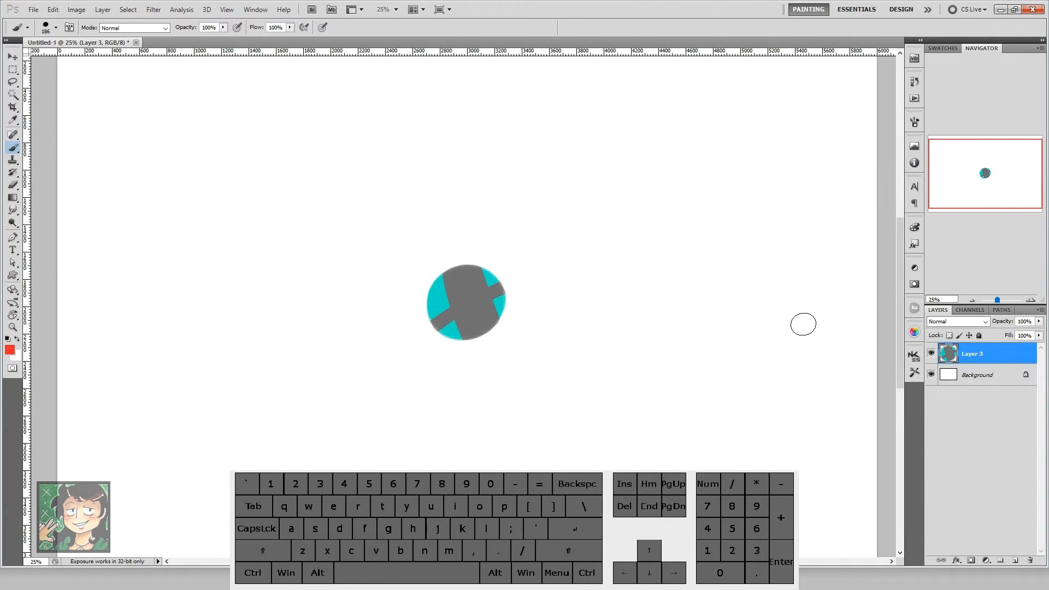
Step: Desaturate the recoloured circle layer, and undo both the desaturation and the Hue/Saturation change
{"action": "key", "text": "ctrl+shift+u"}
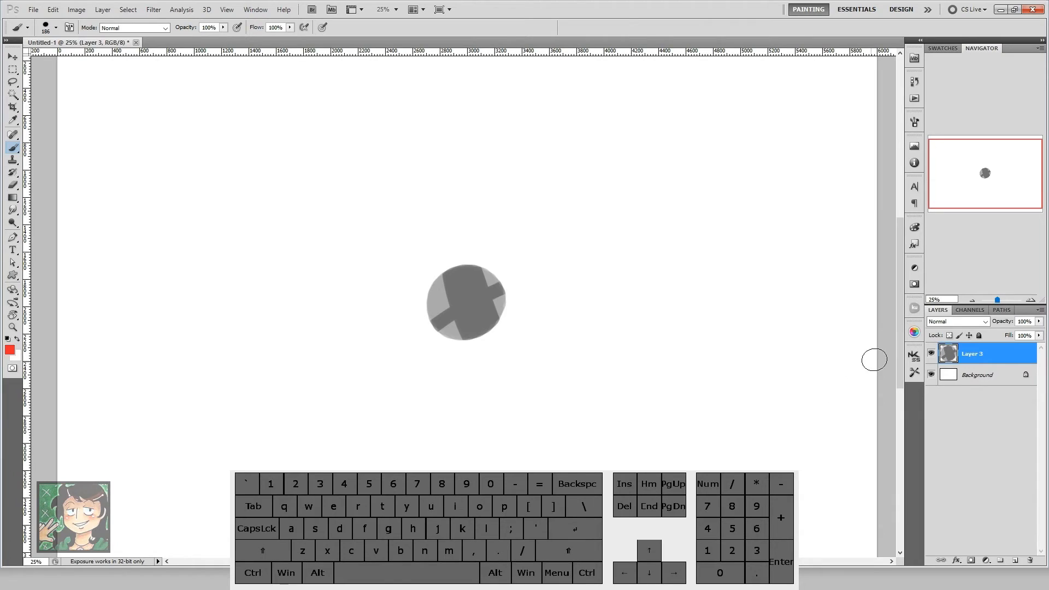
{"action": "key", "text": "ctrl"}
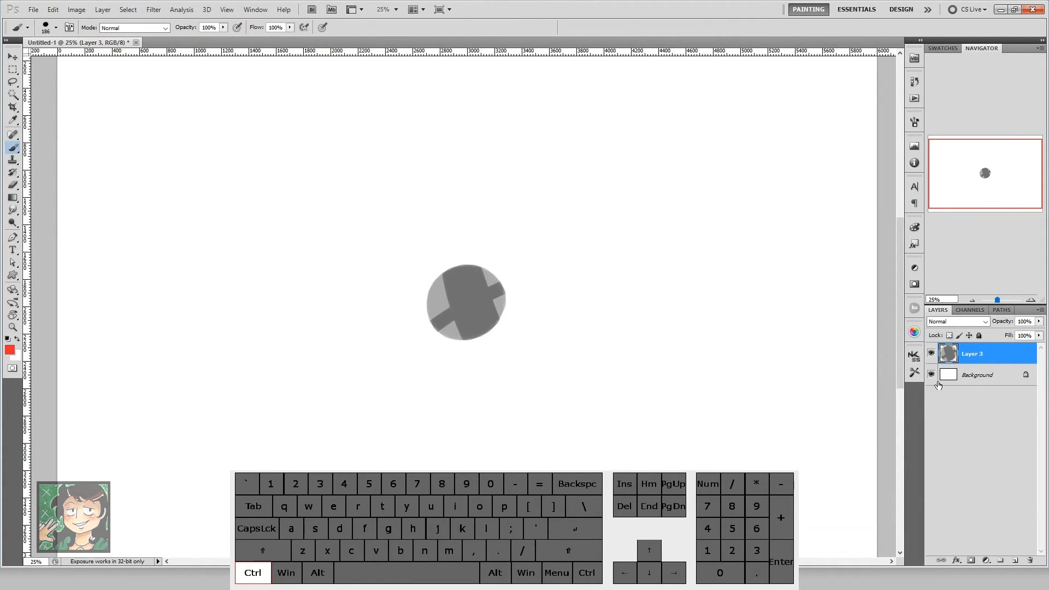
{"action": "key", "text": "alt"}
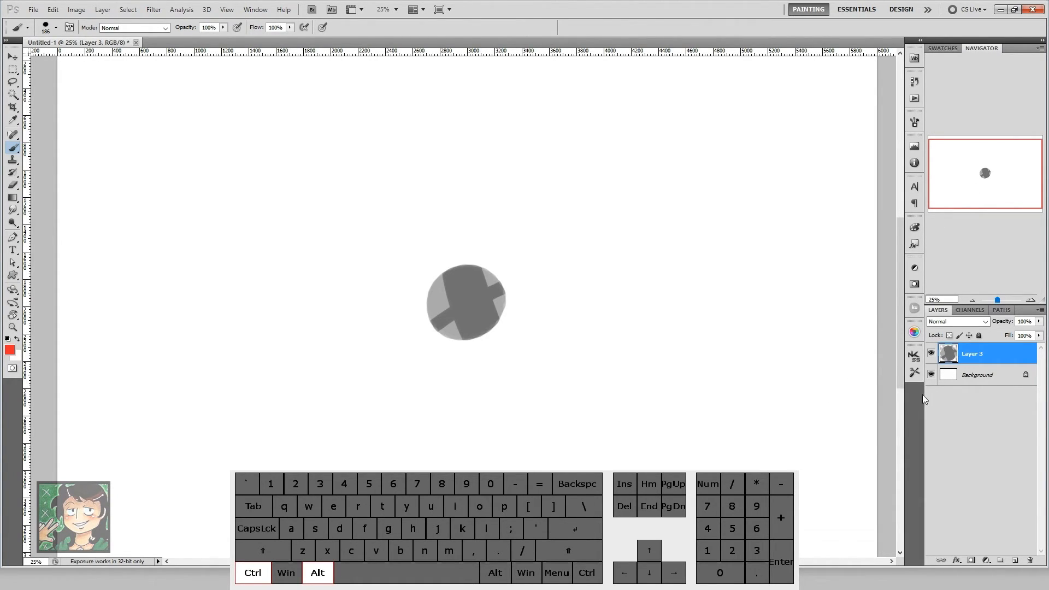
{"action": "key", "text": "ctrl+alt+z"}
{"action": "key", "text": "ctrl+alt+z"}
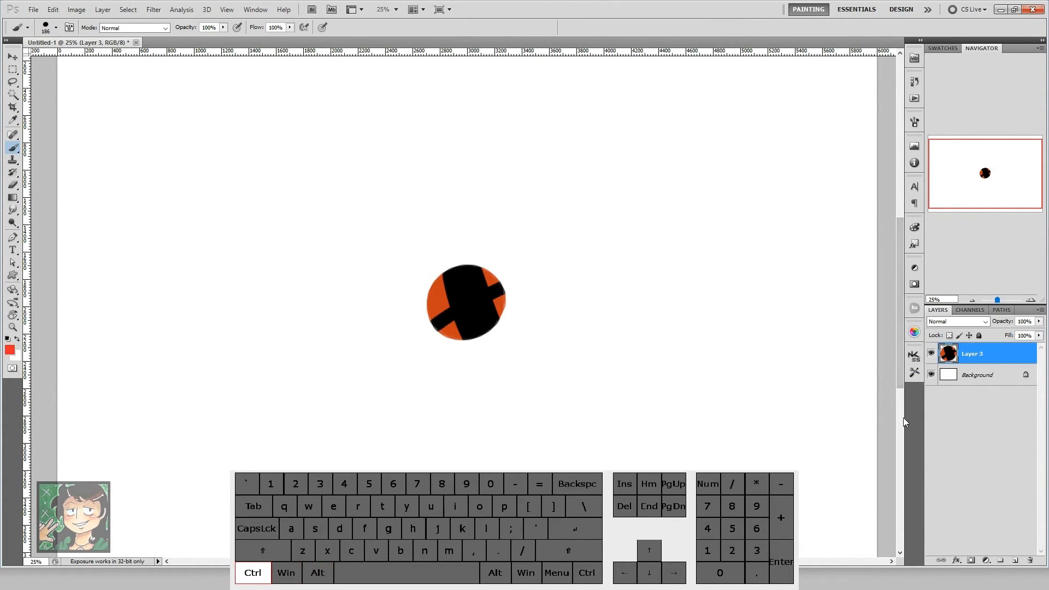
Step: Desaturate the orange and black circle layer and review the available image adjustment commands
{"action": "key", "text": "ctrl+shift+z"}
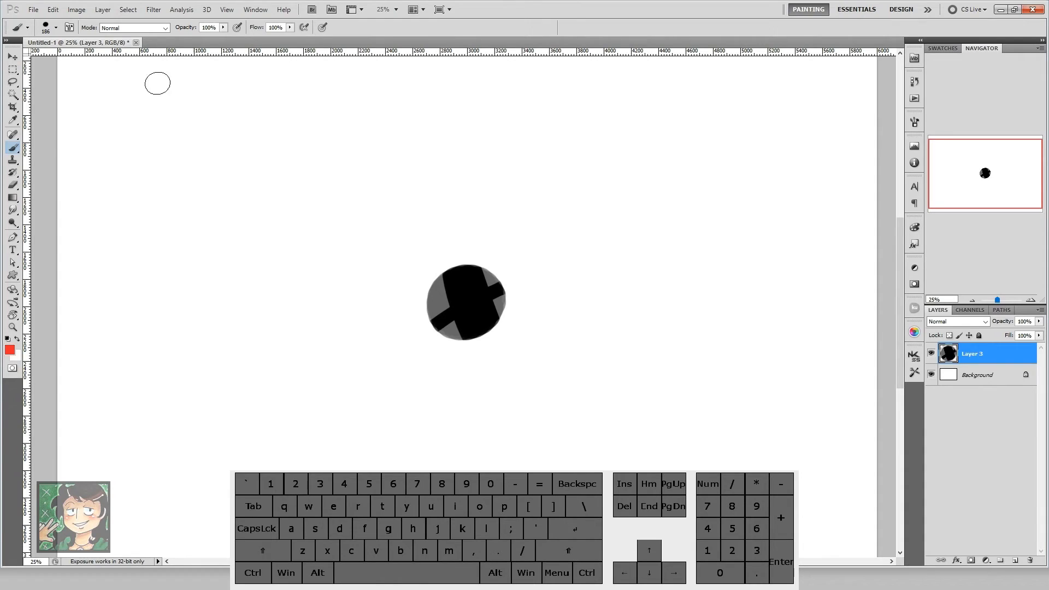
{"action": "left_click", "coordinate": [54, 11]}
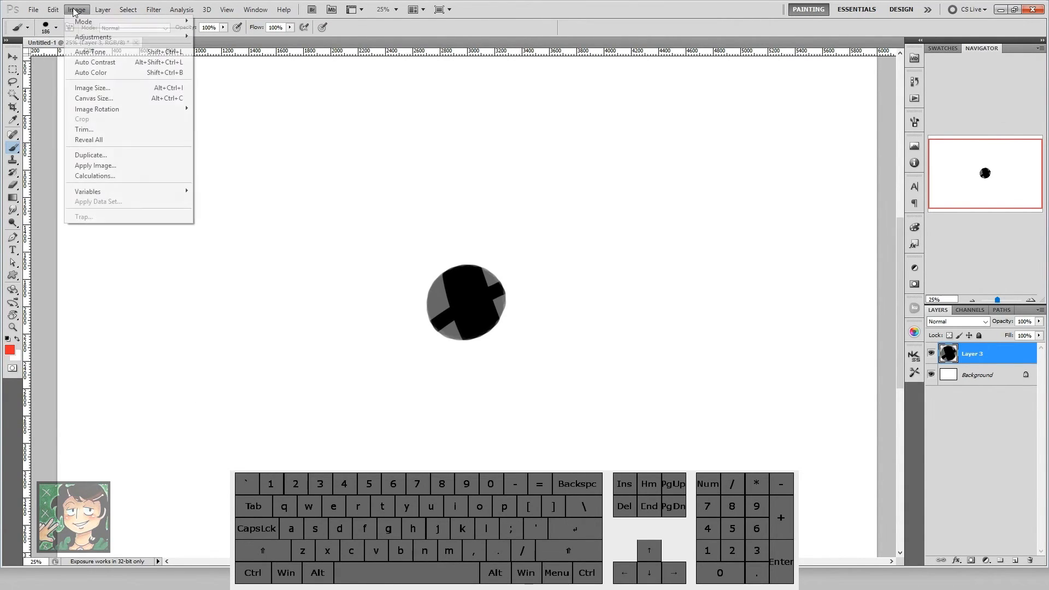
{"action": "mouse_move", "coordinate": [109, 37]}
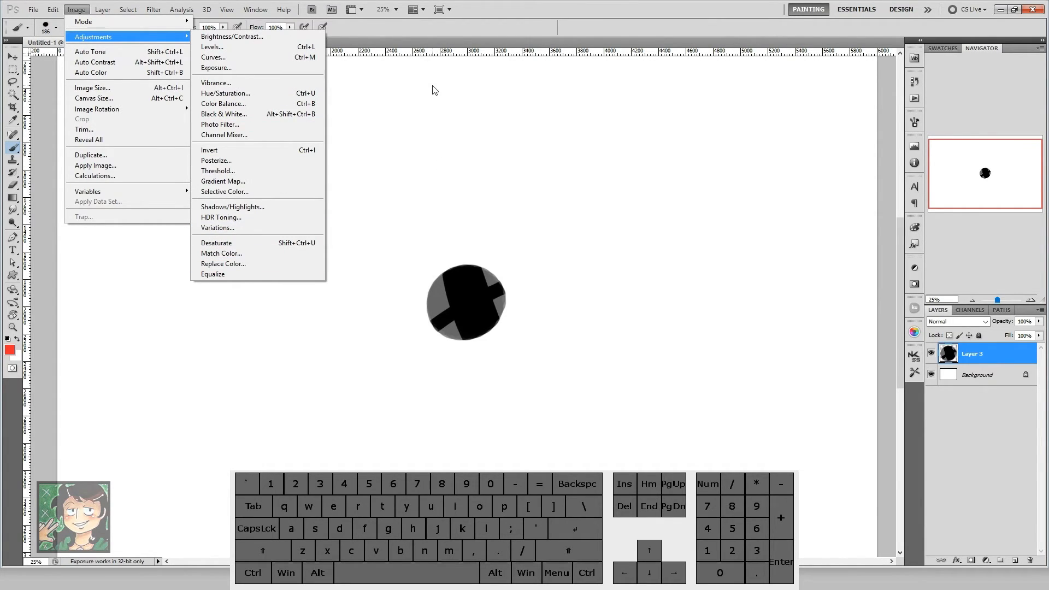
{"action": "left_click", "coordinate": [506, 213]}
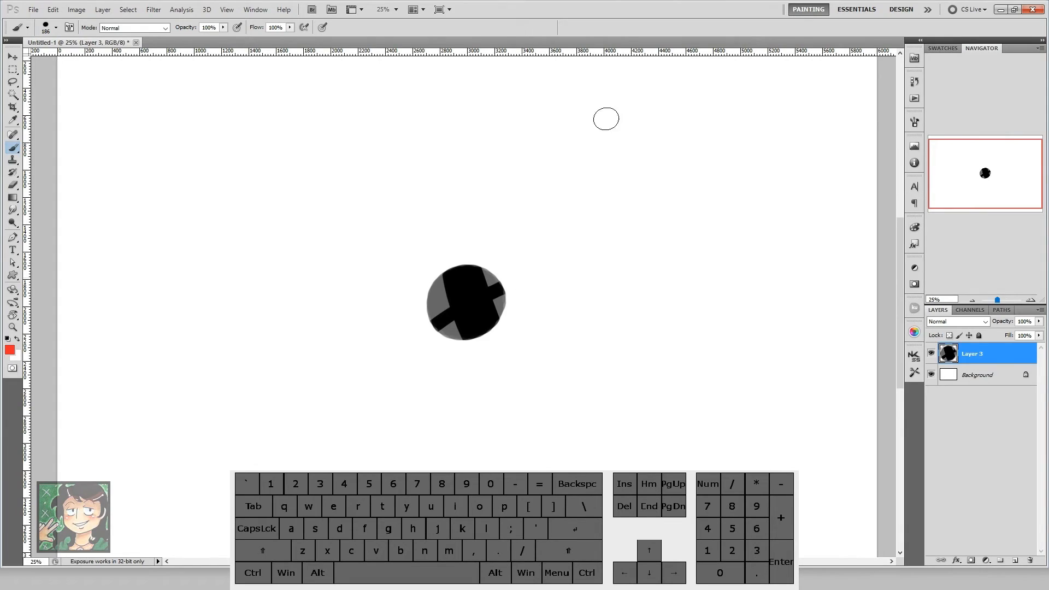
Step: Look through the Interface, File Handling, Performance and Units & Rulers preferences, and leave them without saving
{"action": "key", "text": "ctrl"}
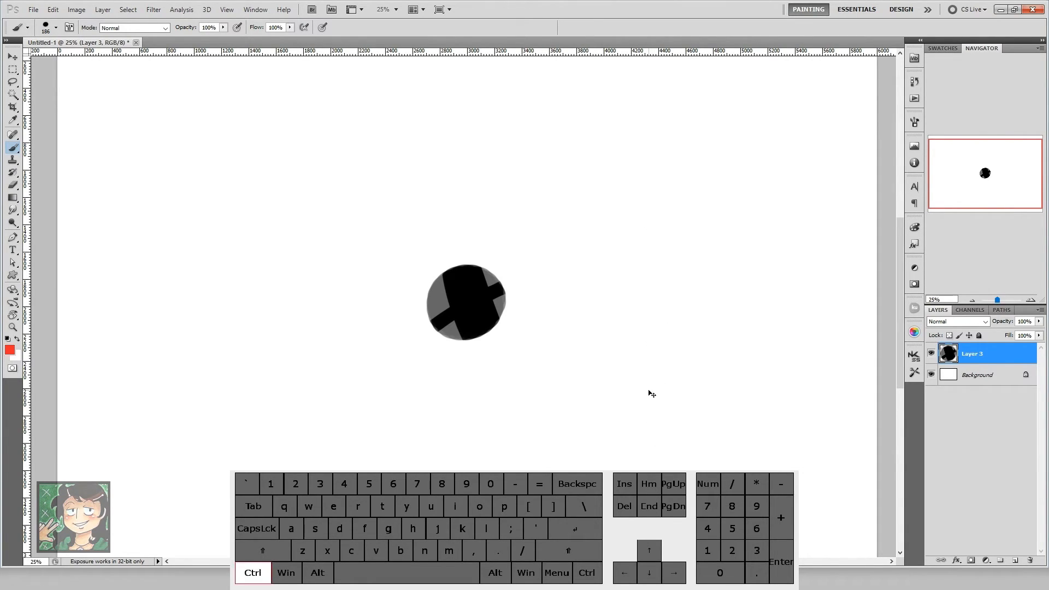
{"action": "key", "text": "ctrl+k"}
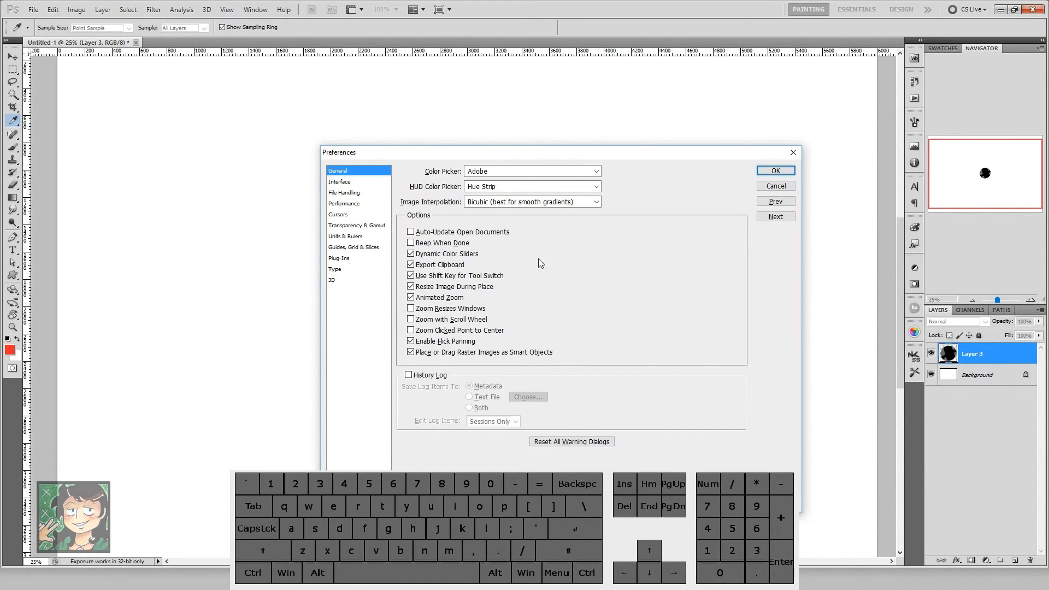
{"action": "left_click_drag", "start_coordinate": [389, 151], "coordinate": [382, 133]}
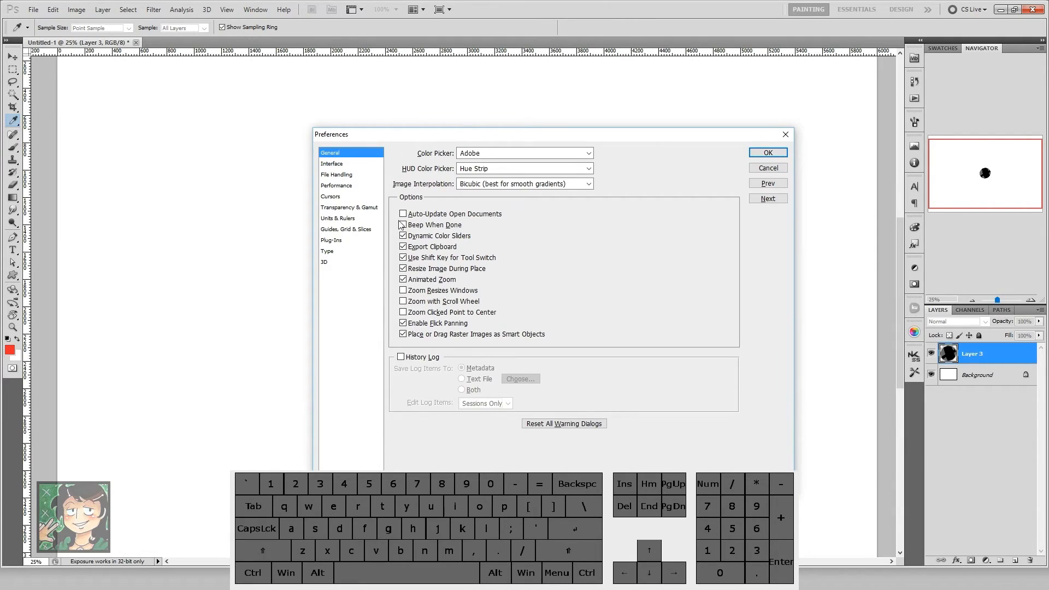
{"action": "left_click", "coordinate": [340, 164]}
{"action": "left_click", "coordinate": [338, 174]}
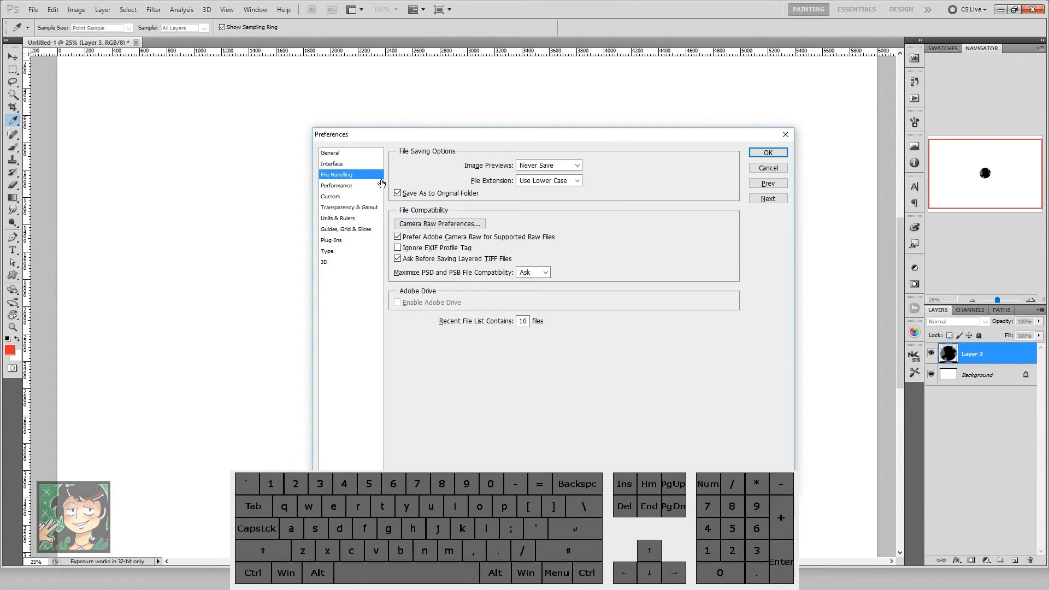
{"action": "left_click", "coordinate": [344, 186]}
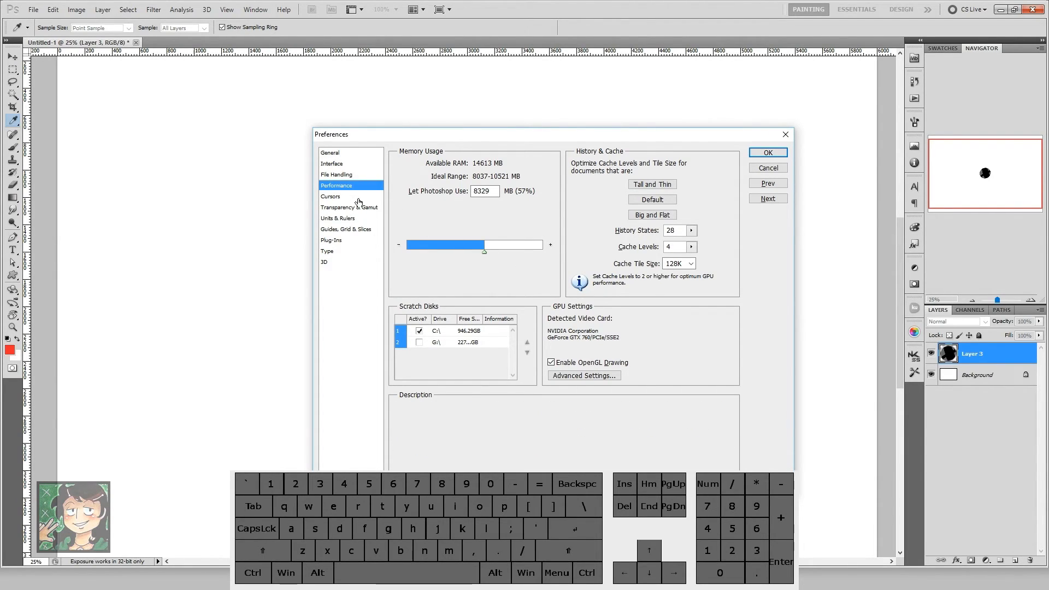
{"action": "left_click", "coordinate": [339, 219]}
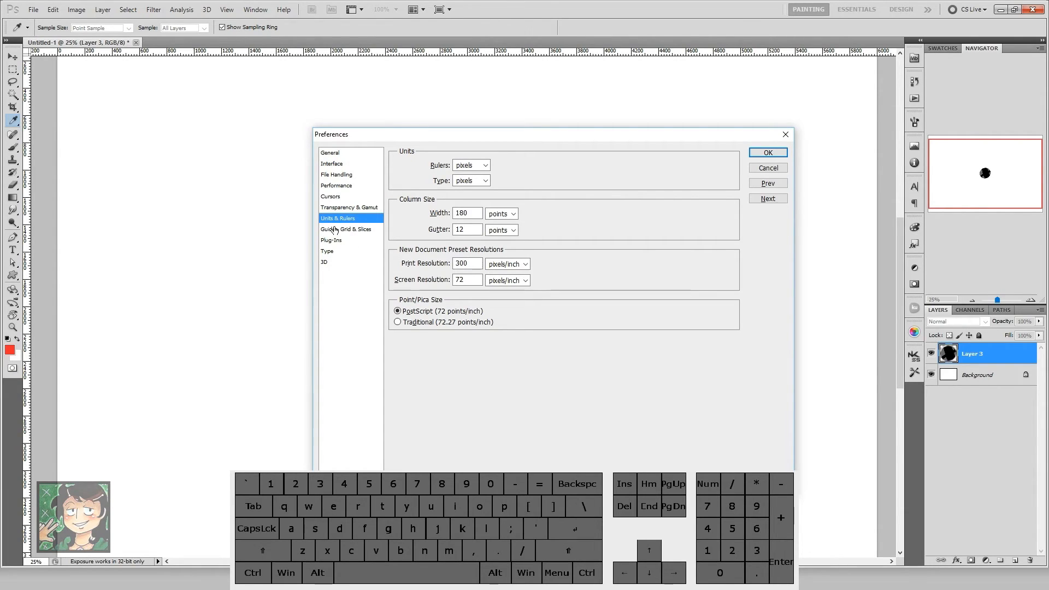
{"action": "left_click", "coordinate": [768, 168]}
{"action": "key", "text": "b"}
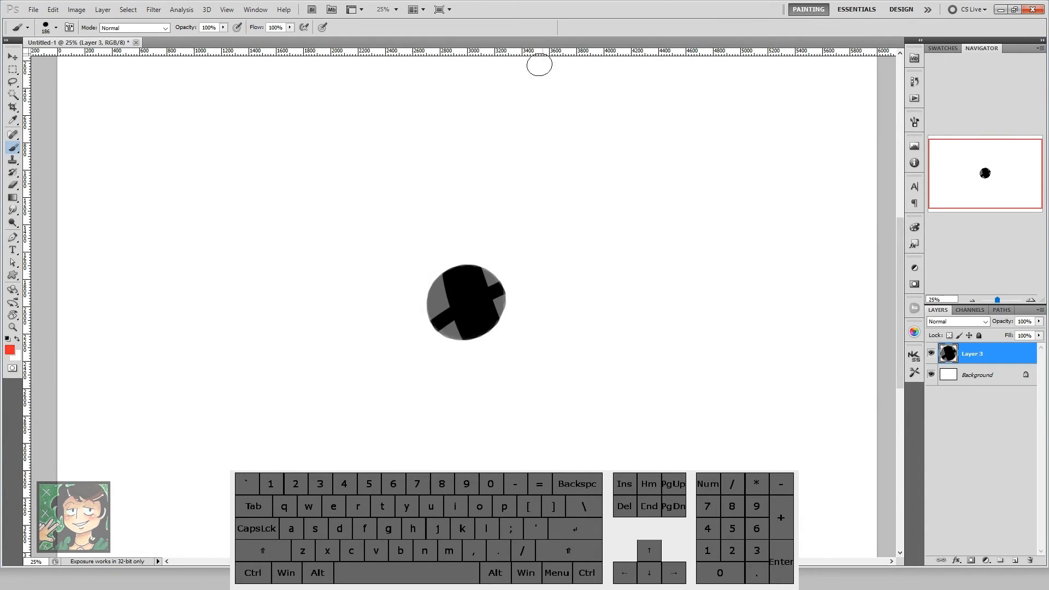
Step: Paint a small red triangle outline near the canvas's upper edge with a 66 px brush, and toggle the rulers off and on
{"action": "key", "text": "b"}
{"action": "mouse_move", "coordinate": [549, 71]}
{"action": "left_mouse_down"}
{"action": "mouse_move", "coordinate": [539, 86]}
{"action": "mouse_move", "coordinate": [555, 86]}
{"action": "mouse_move", "coordinate": [544, 68]}
{"action": "left_mouse_up"}
{"action": "key", "text": "ctrl+r"}
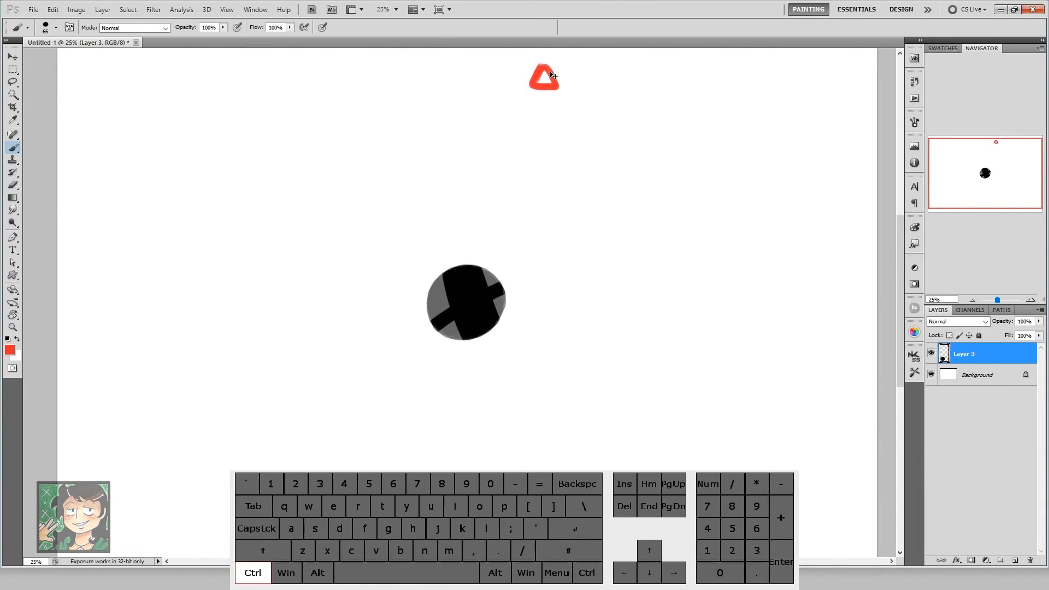
{"action": "key", "text": "ctrl+r"}
{"action": "key", "text": "ctrl+r"}
{"action": "key", "text": "ctrl+r"}
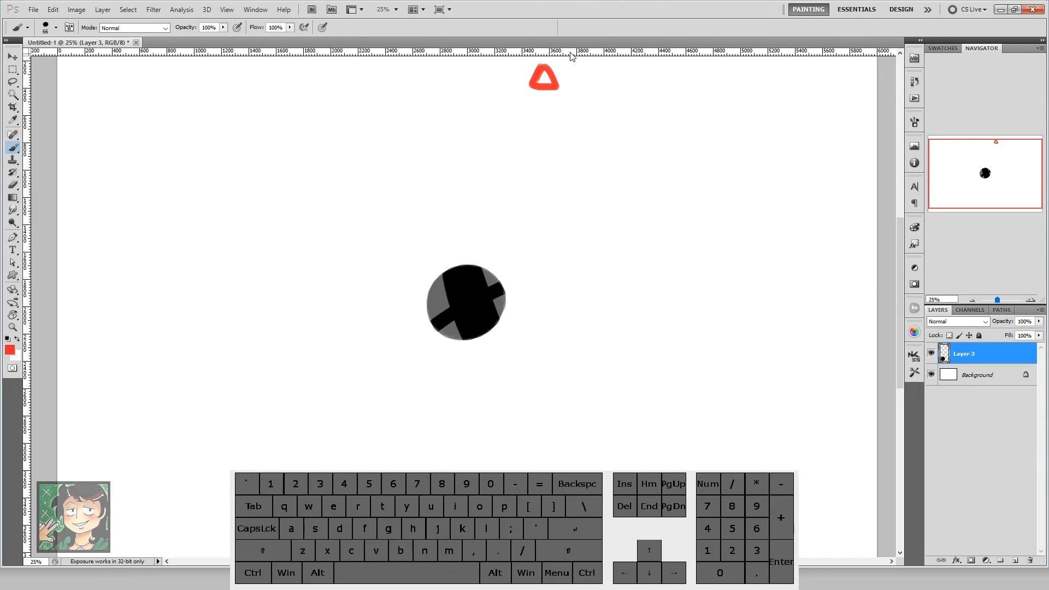
Step: Place a horizontal guide, undo it, place another just above the circle, and hide the rulers
{"action": "mouse_move", "coordinate": [572, 57]}
{"action": "left_mouse_down"}
{"action": "mouse_move", "coordinate": [608, 244]}
{"action": "mouse_move", "coordinate": [639, 199]}
{"action": "mouse_move", "coordinate": [639, 167]}
{"action": "mouse_move", "coordinate": [640, 271]}
{"action": "left_mouse_up"}
{"action": "key", "text": "ctrl+z"}
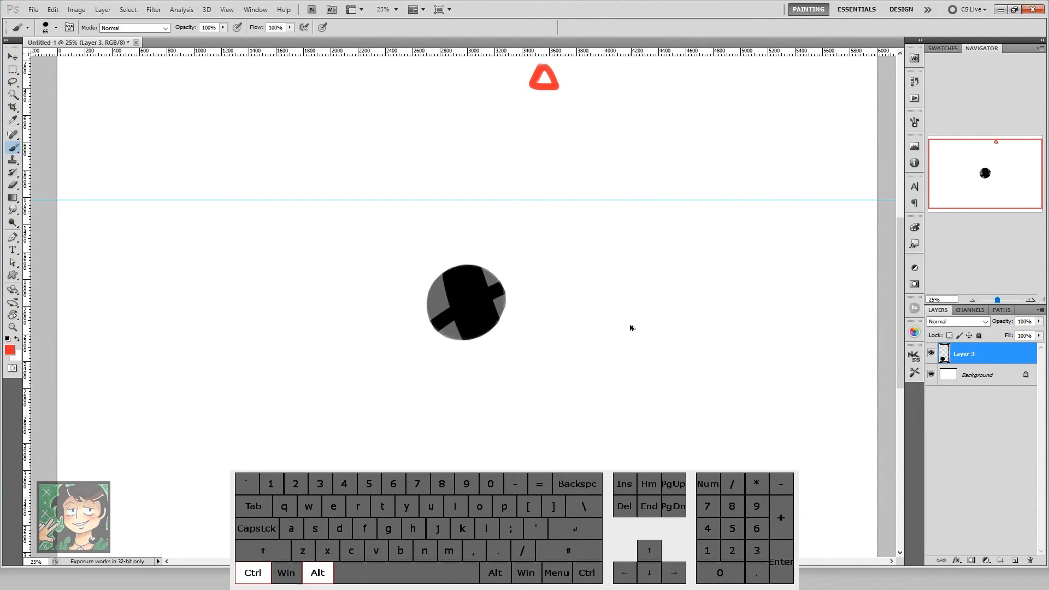
{"action": "key", "text": "ctrl+alt+z"}
{"action": "left_click_drag", "start_coordinate": [612, 52], "coordinate": [628, 252]}
{"action": "key", "text": "ctrl+r"}
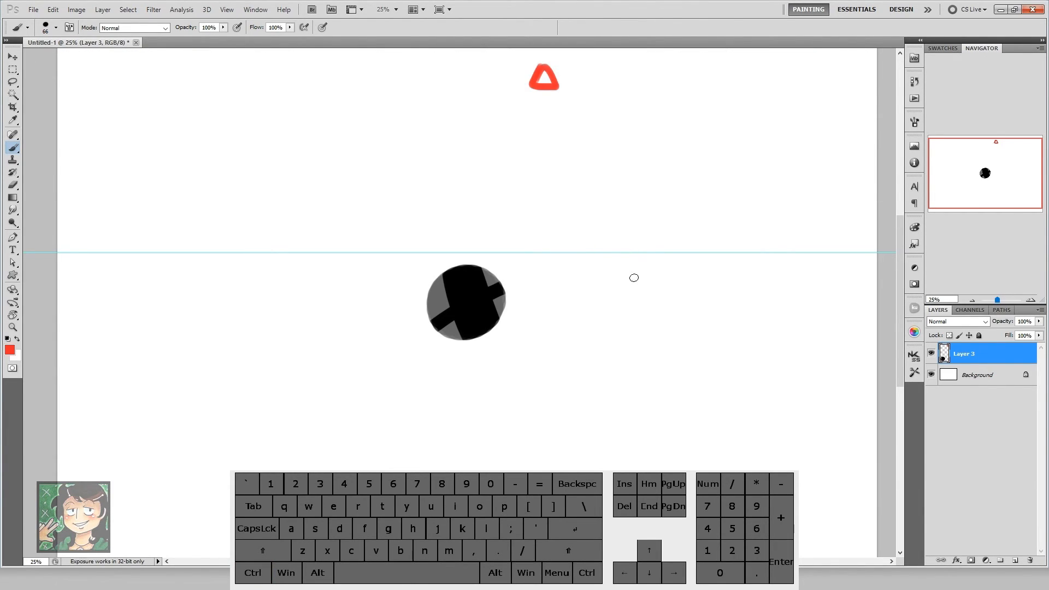
Step: Remove the horizontal guide above the circle by moving it off the canvas
{"action": "key", "text": "ctrl"}
{"action": "key", "text": "ctrl"}
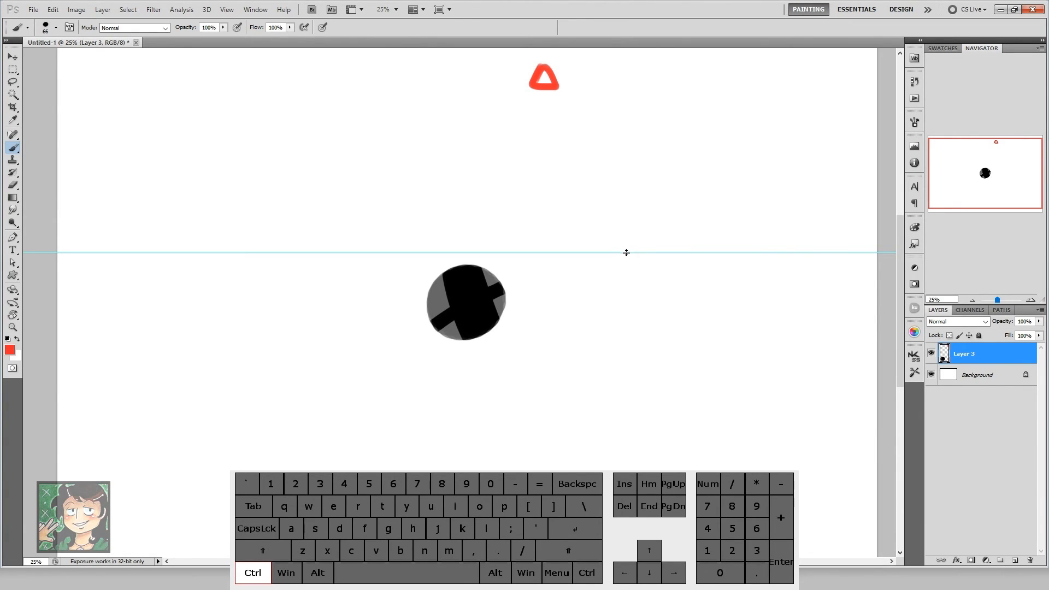
{"action": "left_click_drag", "start_coordinate": [628, 253], "coordinate": [621, 5]}
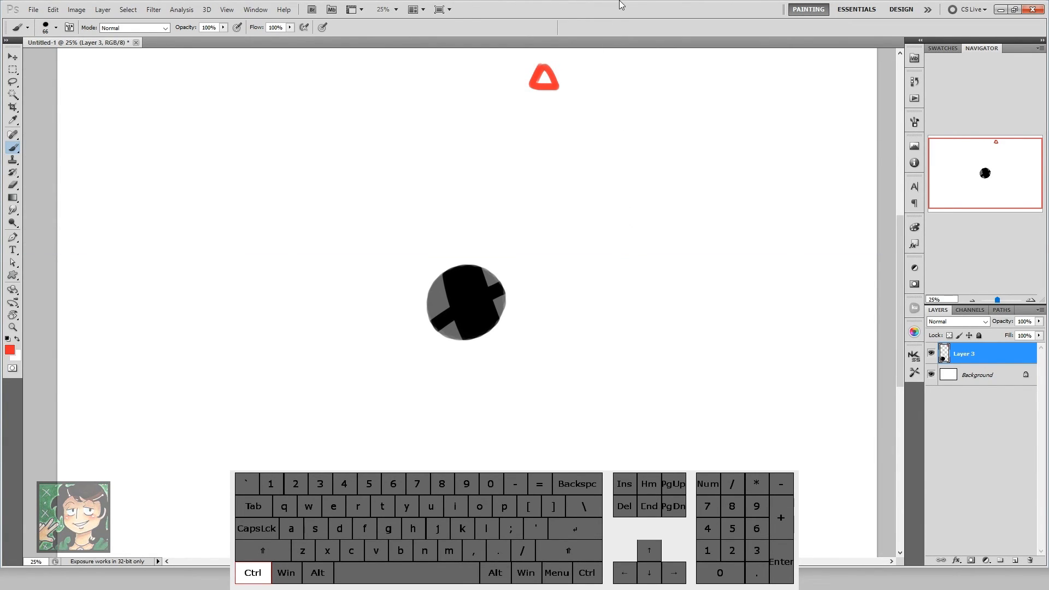
Step: Paint a large solid red blob beside the circle, up and to its right, with a 306 px brush
{"action": "key", "text": "space"}
{"action": "left_click_drag", "start_coordinate": [609, 117], "coordinate": [629, 228]}
{"action": "key", "text": "space"}
{"action": "left_click_drag", "start_coordinate": [604, 157], "coordinate": [594, 241]}
{"action": "mouse_move", "coordinate": [589, 292]}
{"action": "left_mouse_down"}
{"action": "mouse_move", "coordinate": [628, 304]}
{"action": "mouse_move", "coordinate": [613, 301]}
{"action": "mouse_move", "coordinate": [633, 347]}
{"action": "left_mouse_up"}
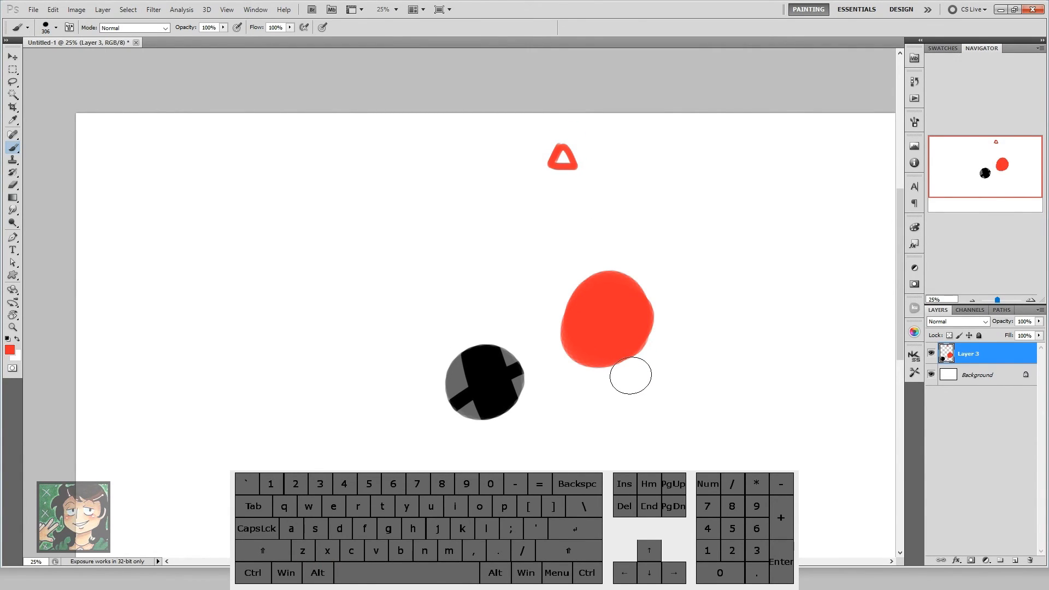
Step: Toggle the CMYK proof colours repeatedly to compare the red shapes in both previews, and leave proofing off
{"action": "key", "text": "space"}
{"action": "left_click_drag", "start_coordinate": [637, 401], "coordinate": [632, 386]}
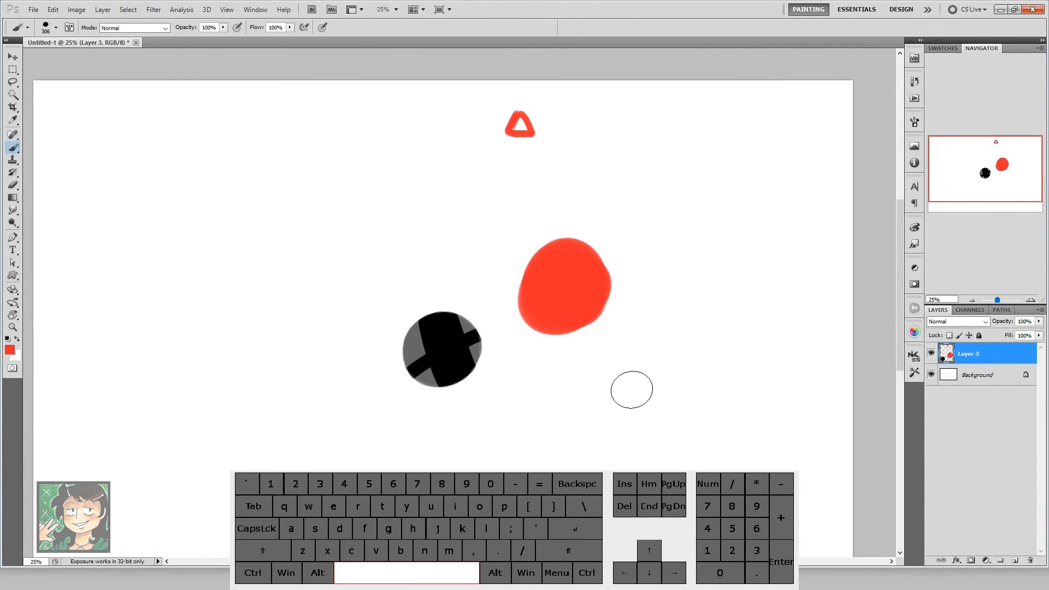
{"action": "key", "text": "ctrl+y"}
{"action": "key", "text": "ctrl+y"}
{"action": "key", "text": "ctrl+y"}
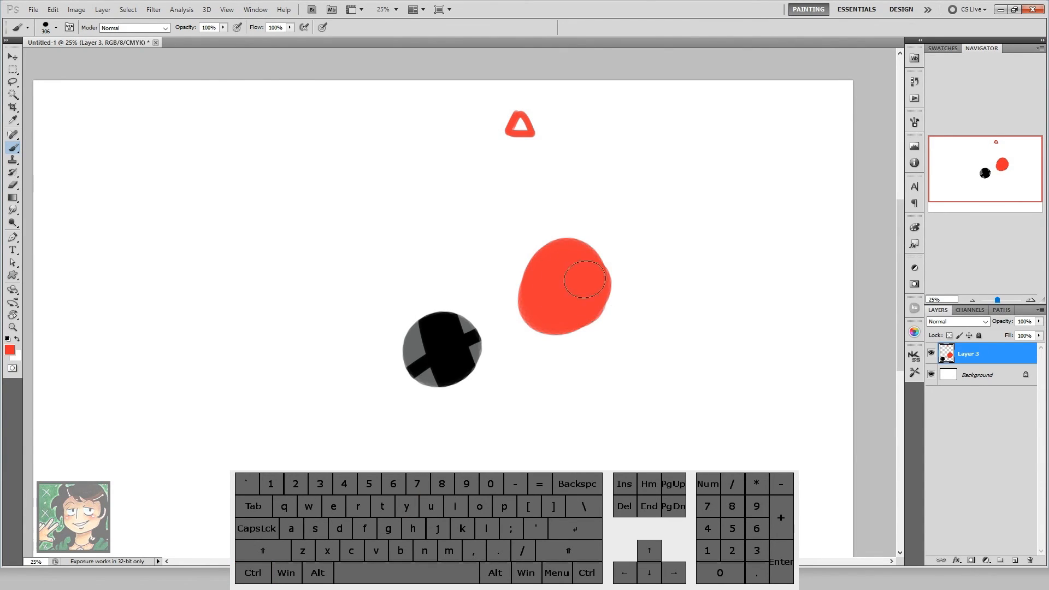
{"action": "key", "text": "ctrl+y"}
{"action": "key", "text": "ctrl+y"}
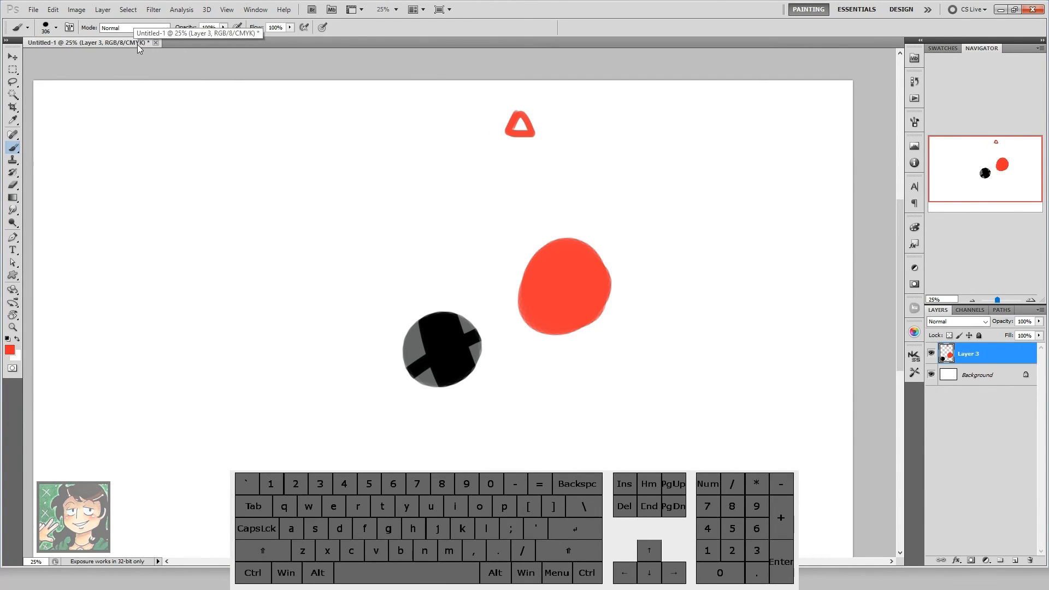
{"action": "key", "text": "ctrl+y"}
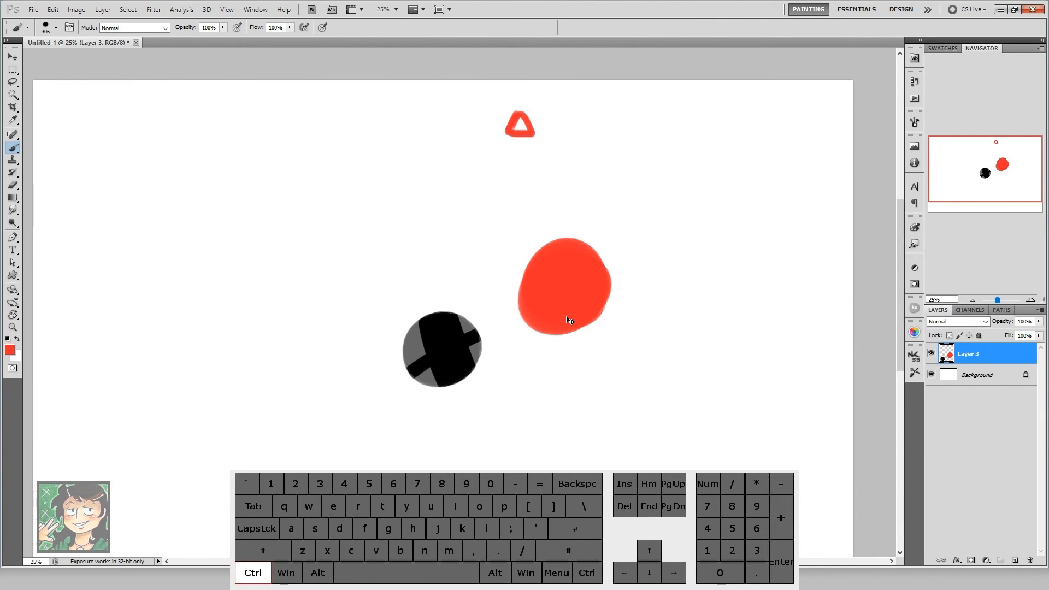
Step: Start Free Transform on the painted shapes layer and commit it, and zoom the view out to 16.67%
{"action": "key", "text": "ctrl+t"}
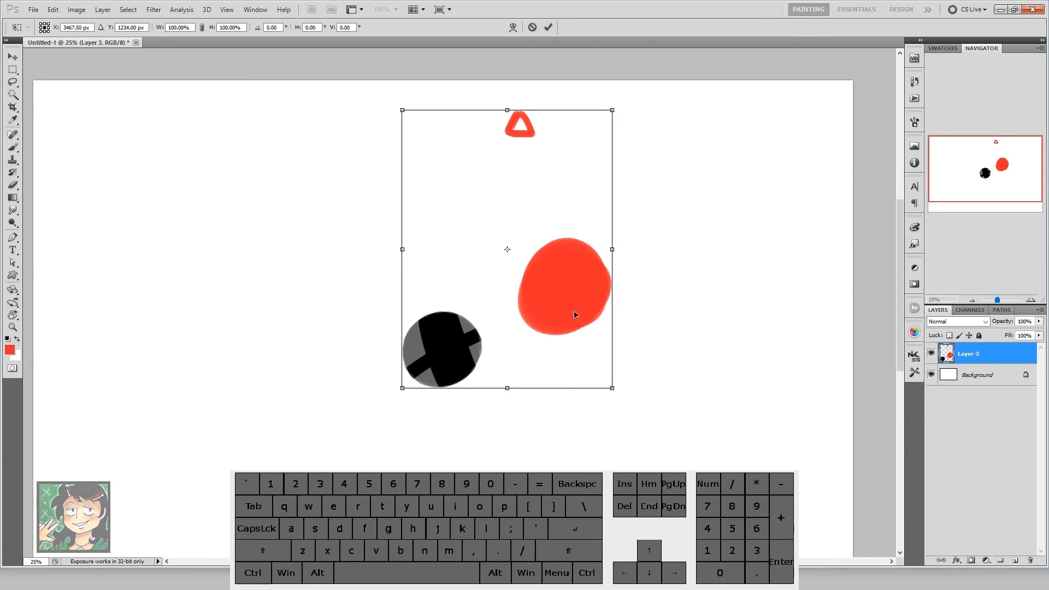
{"action": "key", "text": "Return"}
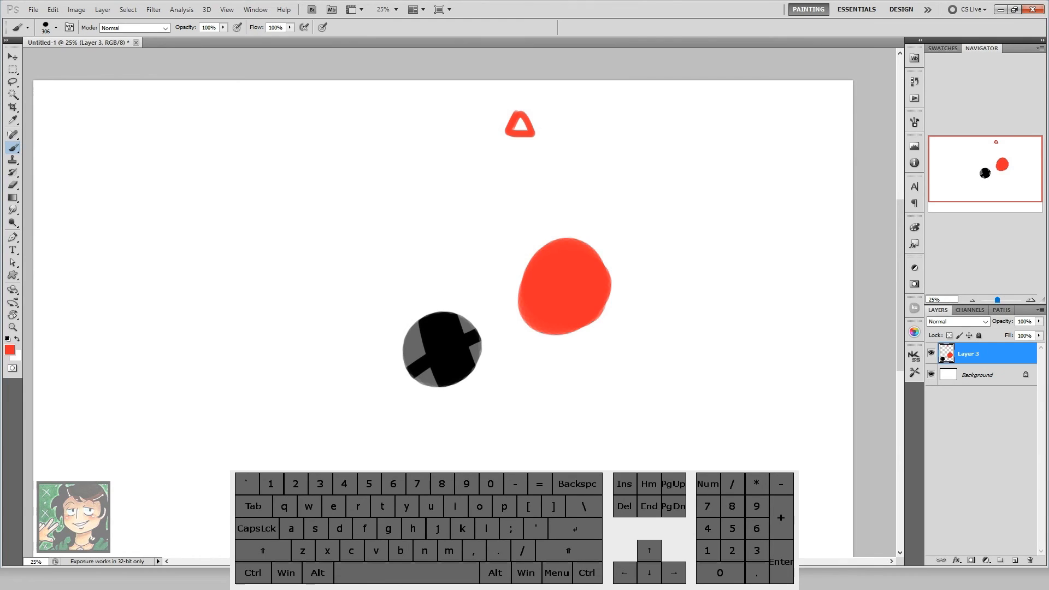
{"action": "left_click_drag", "start_coordinate": [987, 172], "coordinate": [988, 184]}
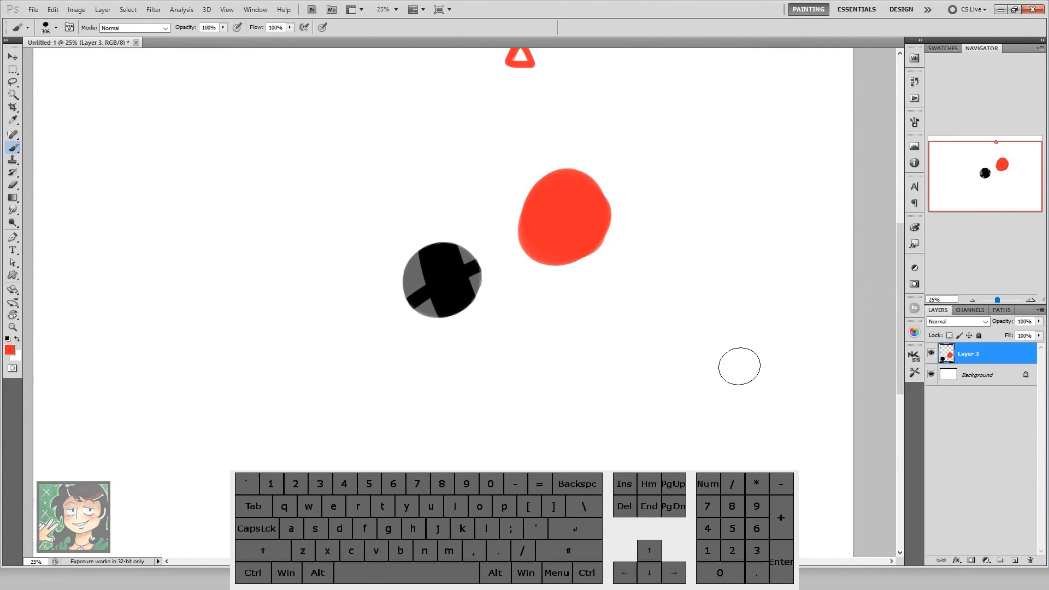
{"action": "left_click", "coordinate": [972, 301]}
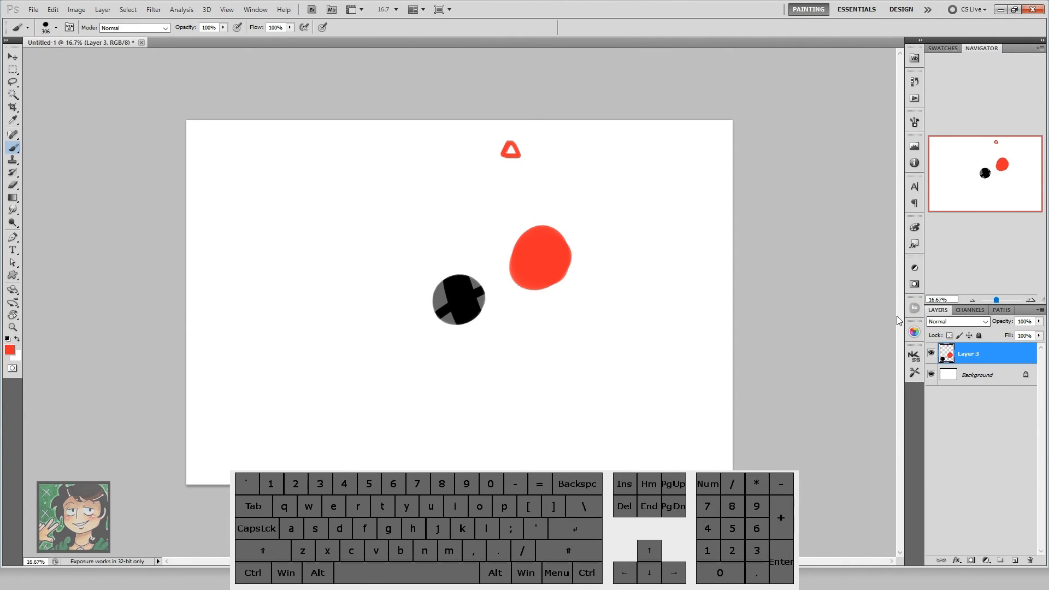